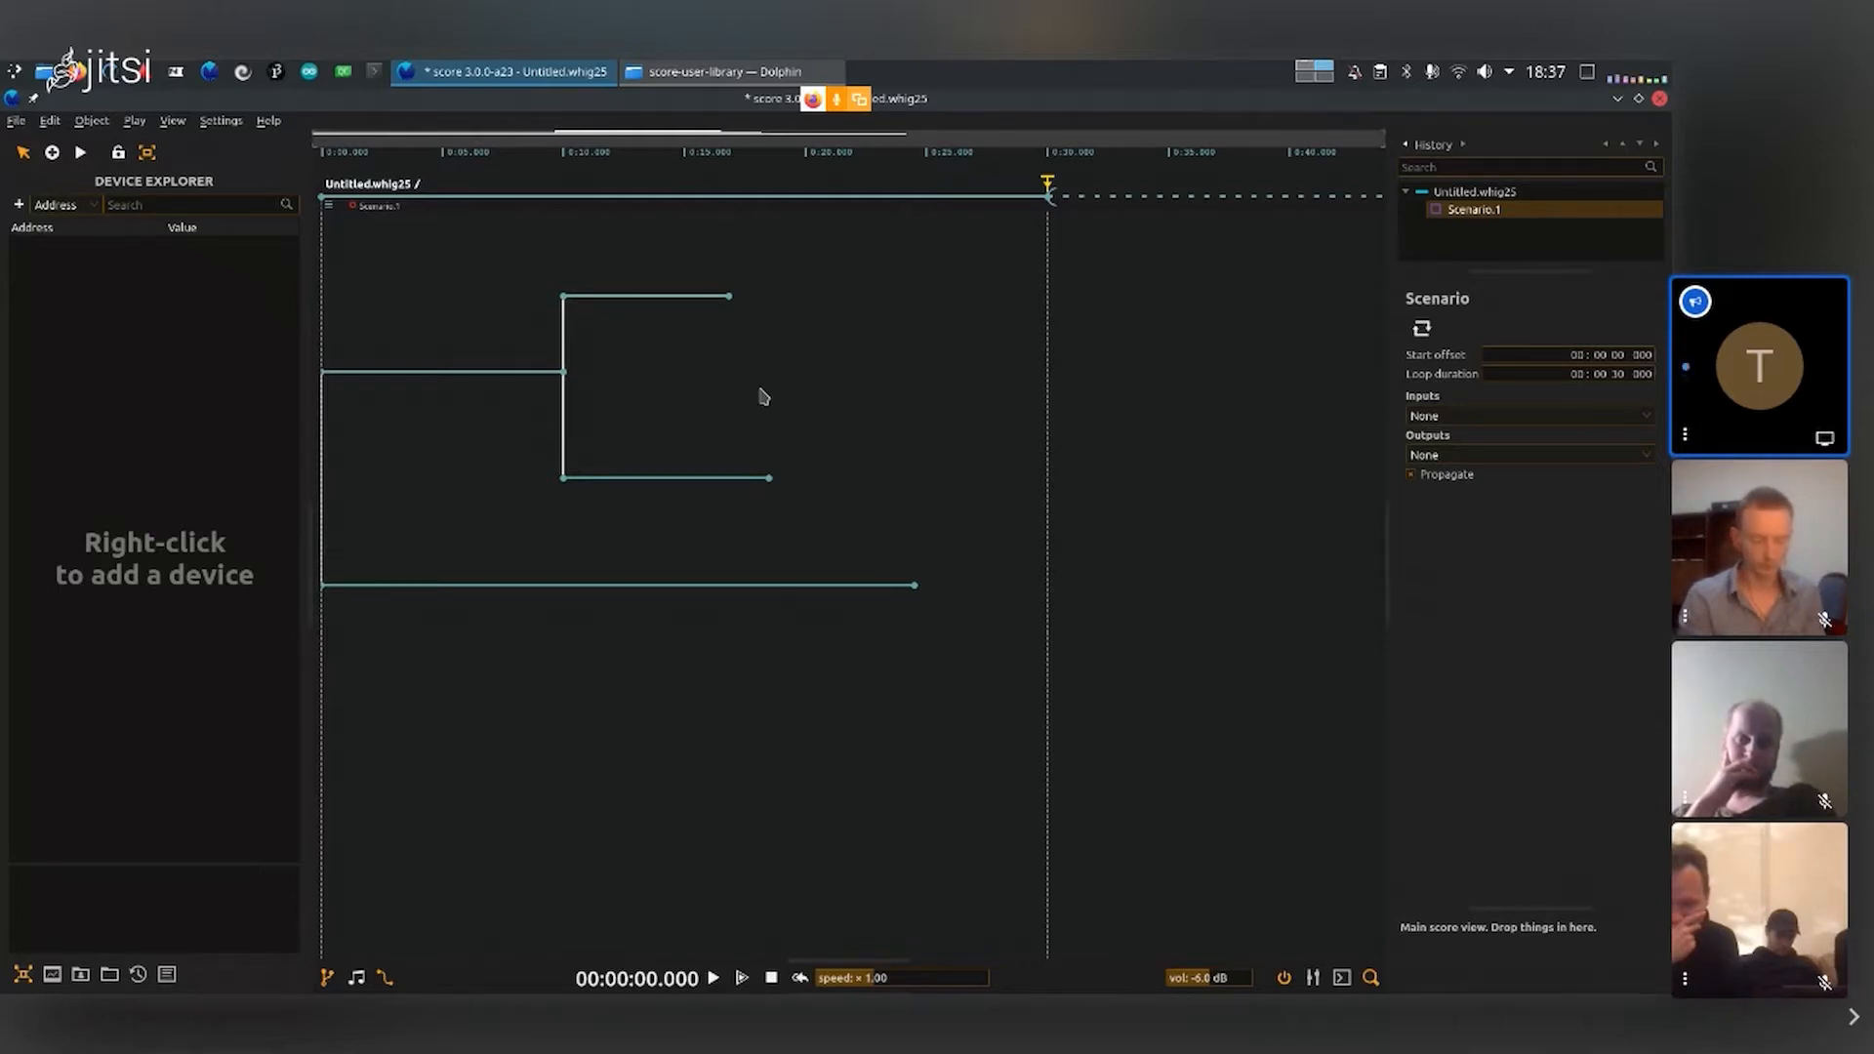
Step: Browse the available processes in the Audio, Automations, Control, GFX and Impro categories
{"action": "left_click", "coordinate": [52, 975]}
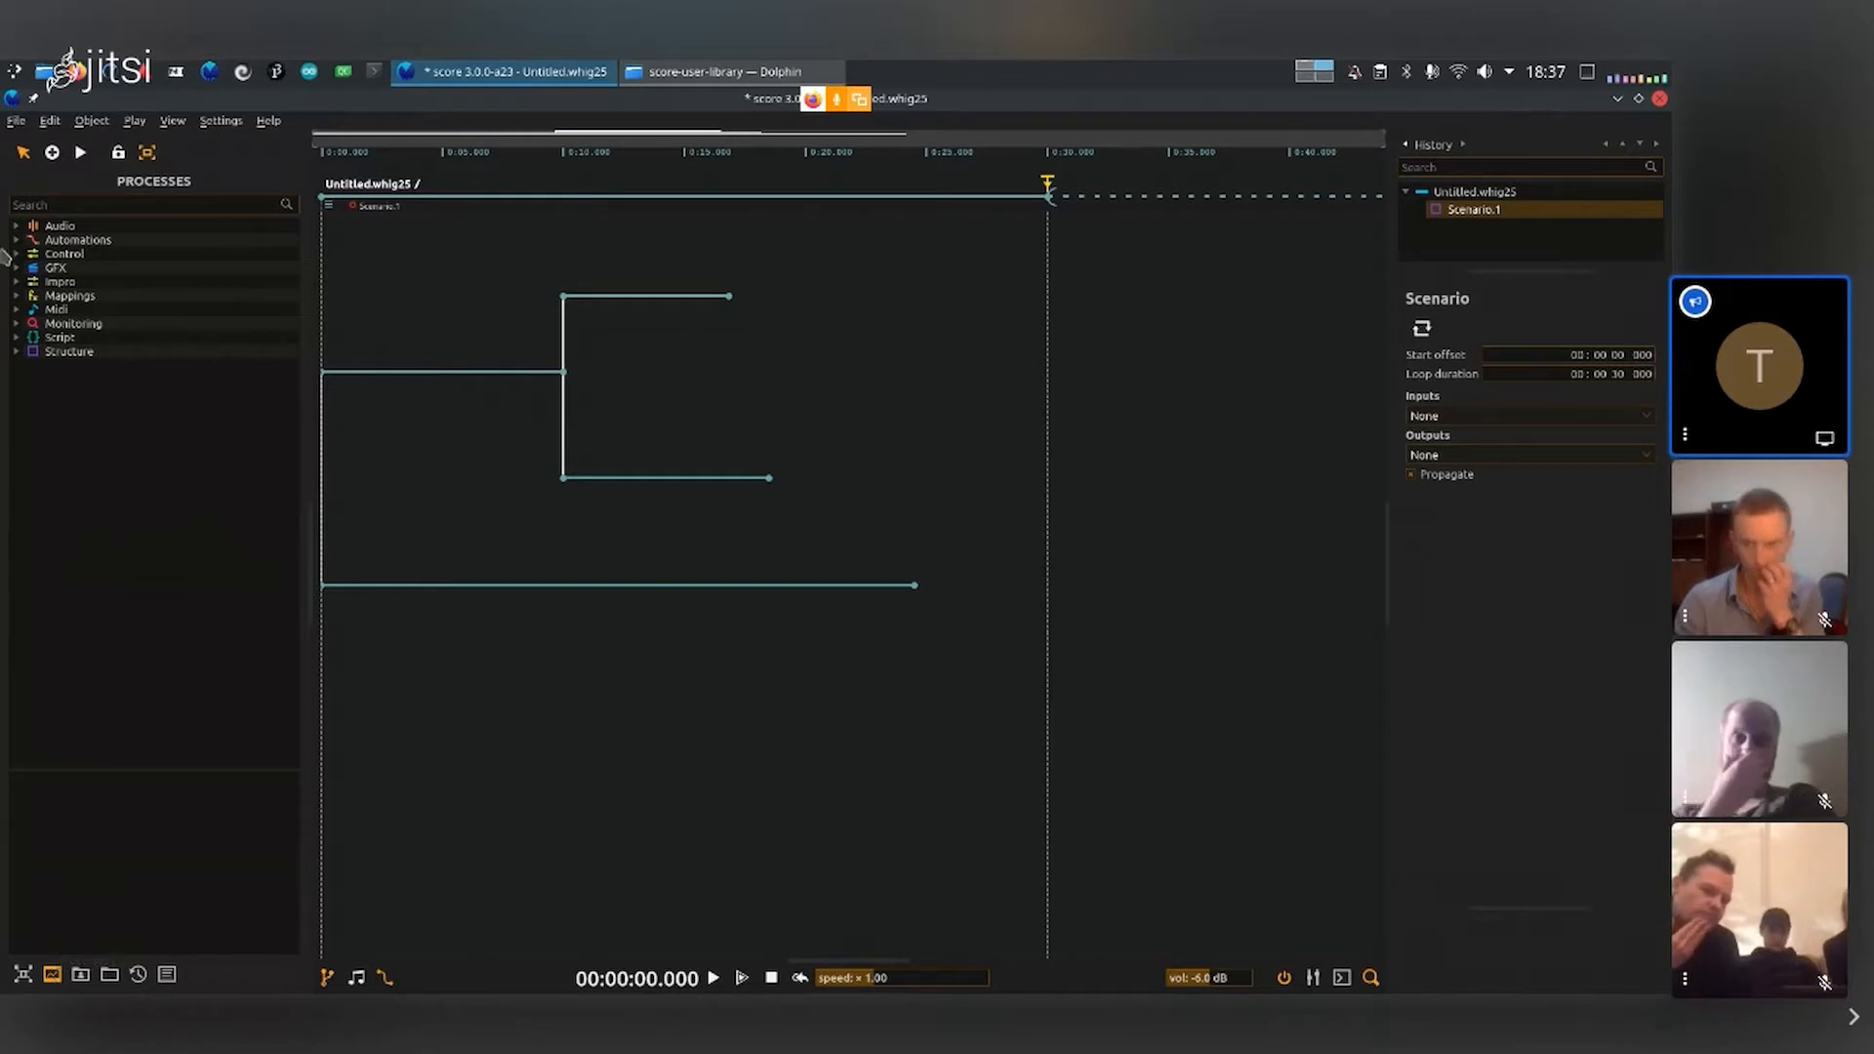
{"action": "left_click", "coordinate": [17, 226]}
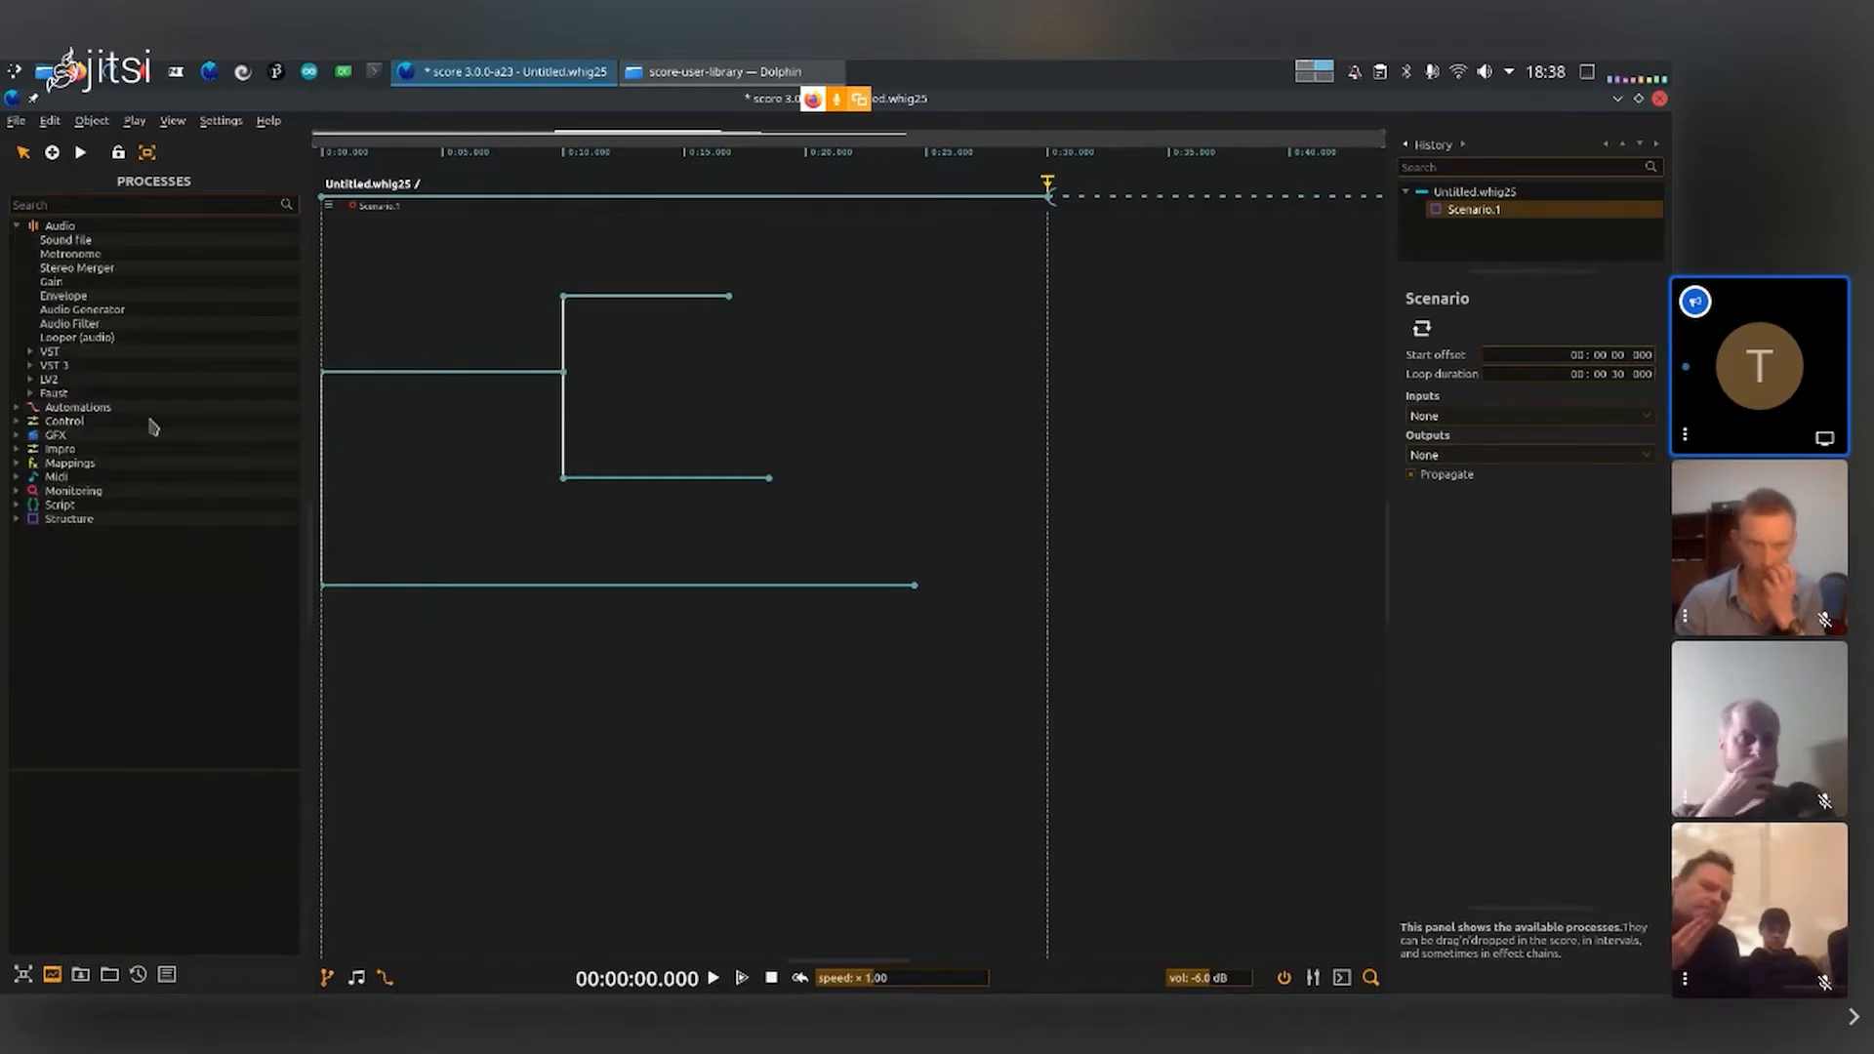
{"action": "left_click", "coordinate": [16, 407]}
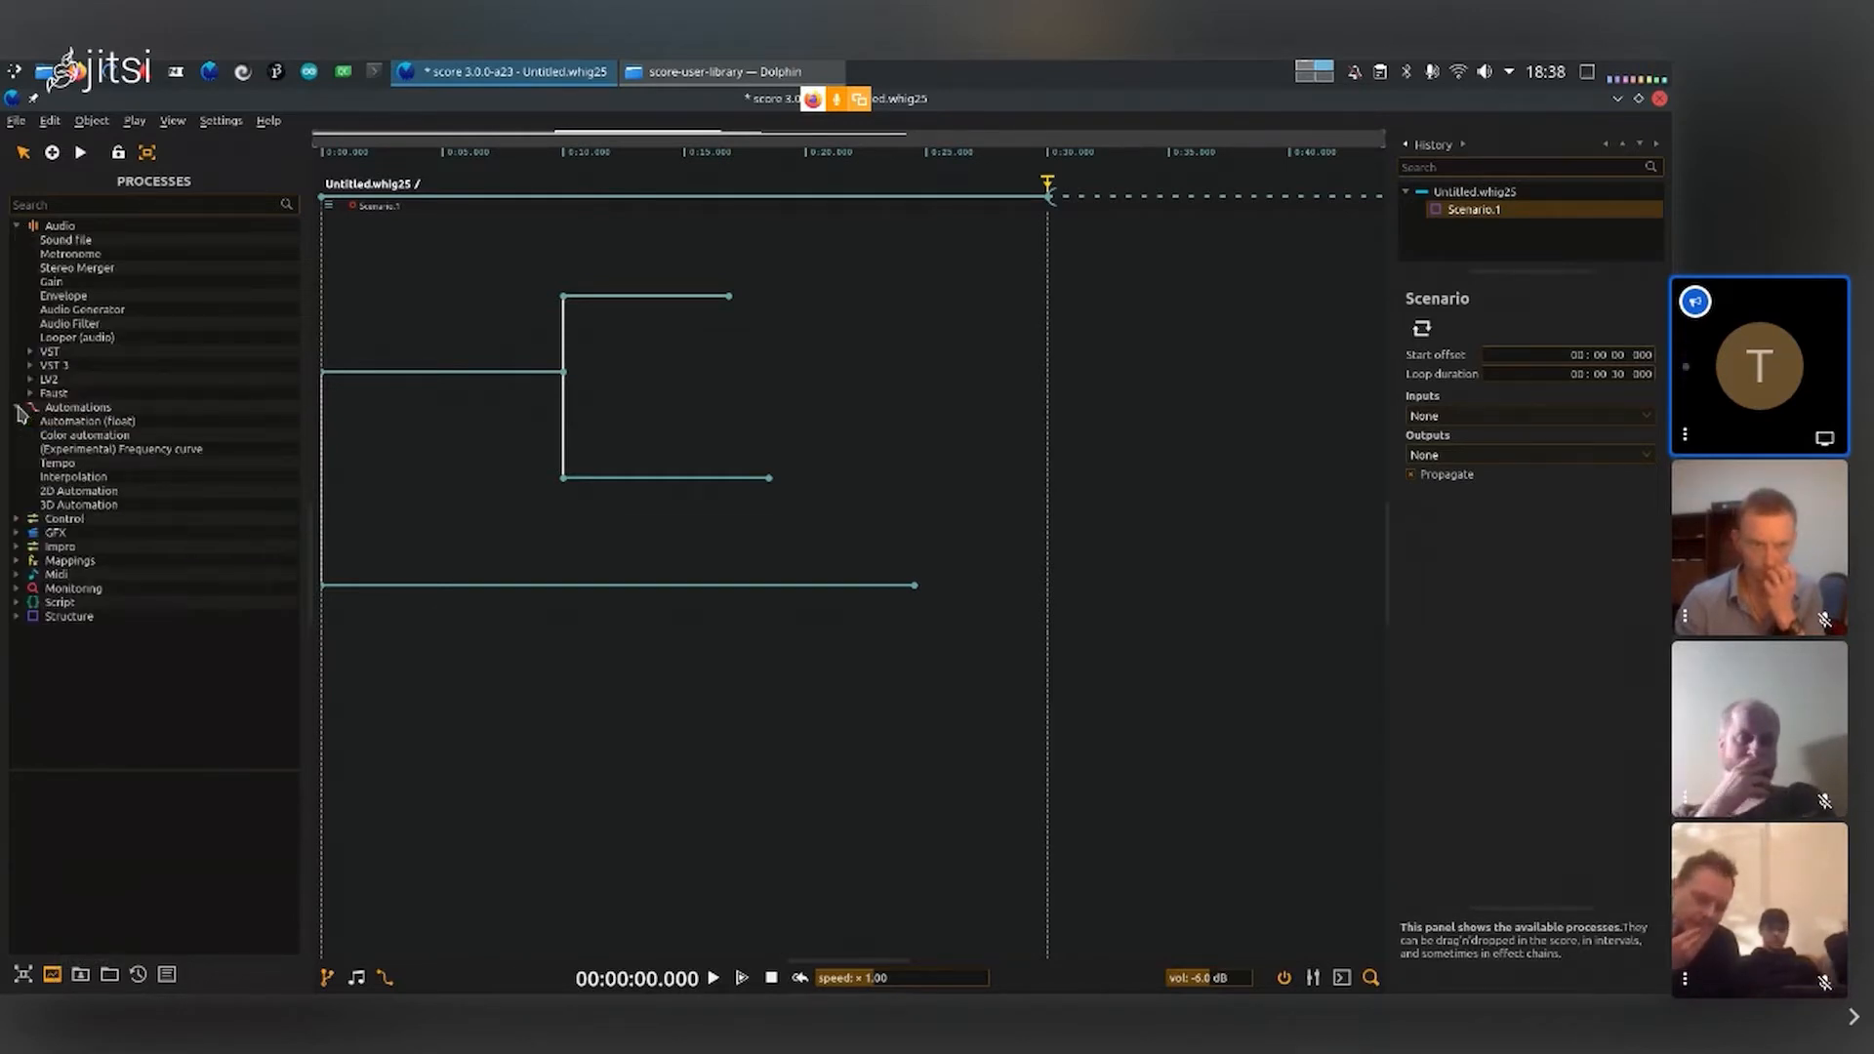
{"action": "left_click", "coordinate": [17, 521]}
{"action": "left_click", "coordinate": [17, 631]}
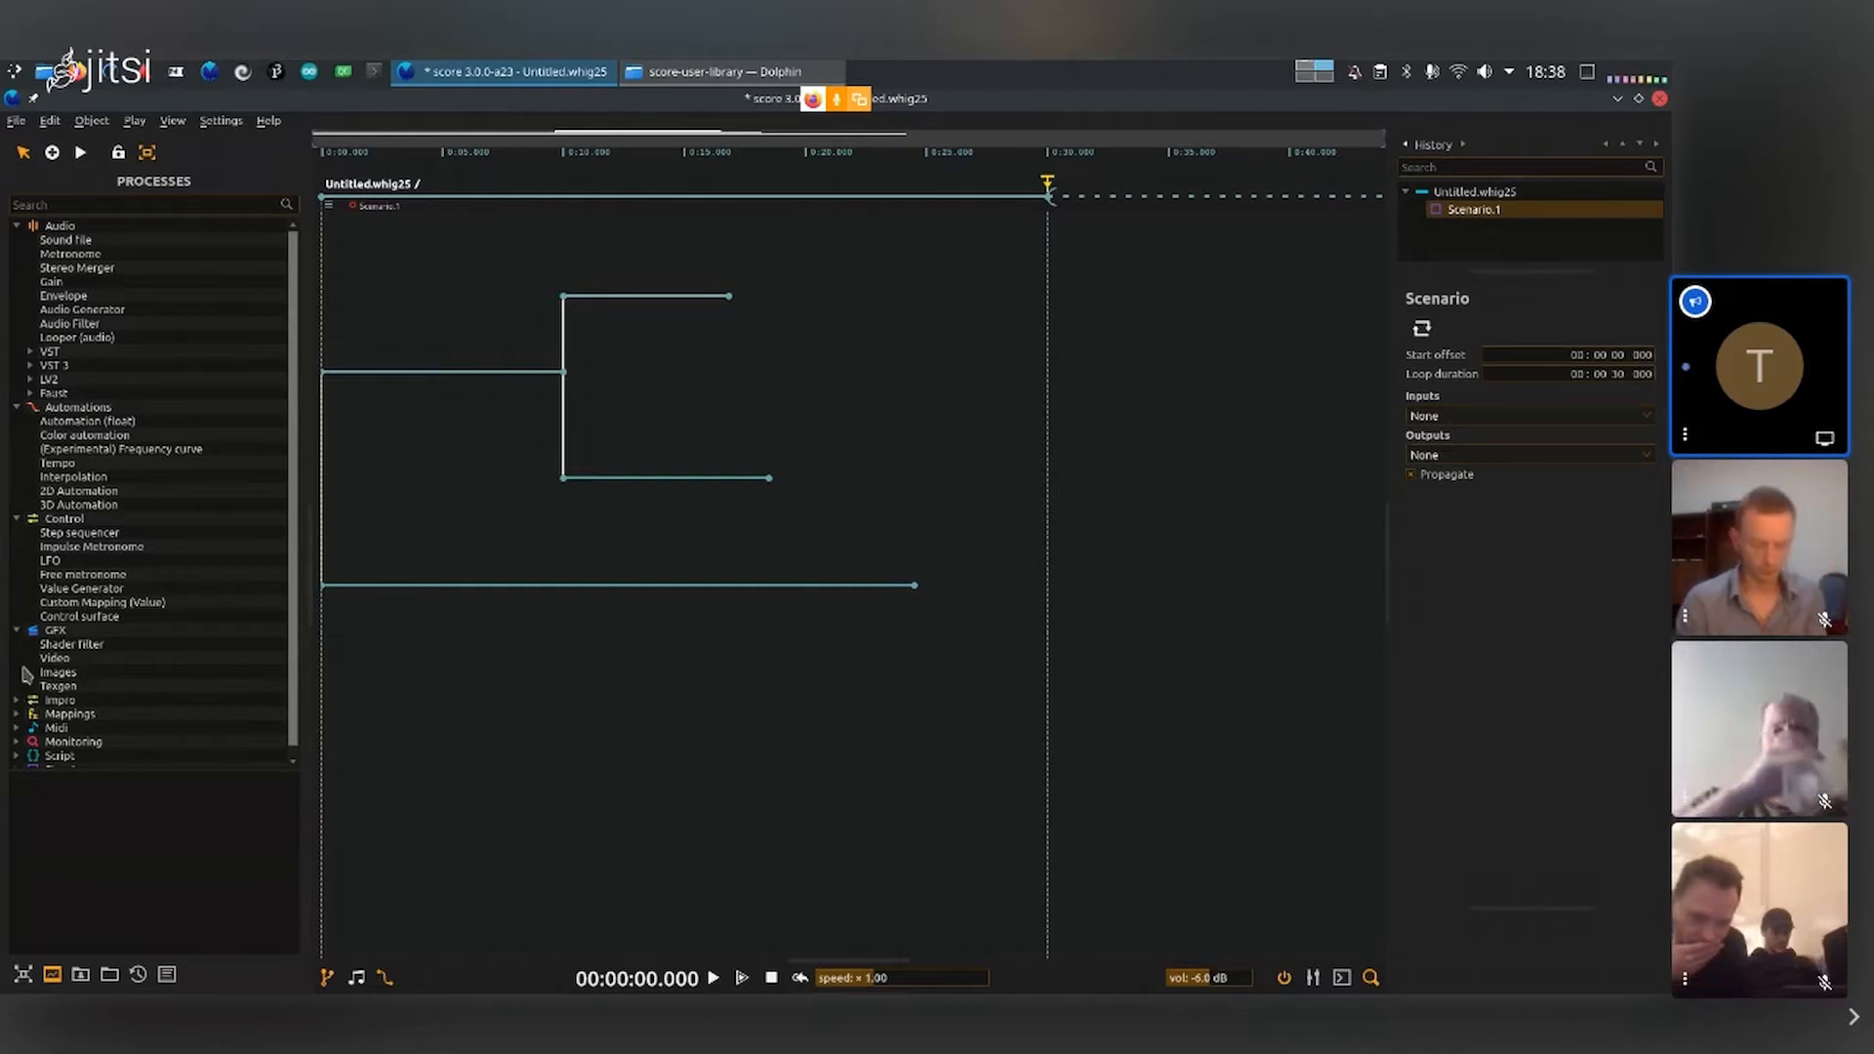
{"action": "left_click", "coordinate": [17, 632]}
{"action": "left_click", "coordinate": [17, 645]}
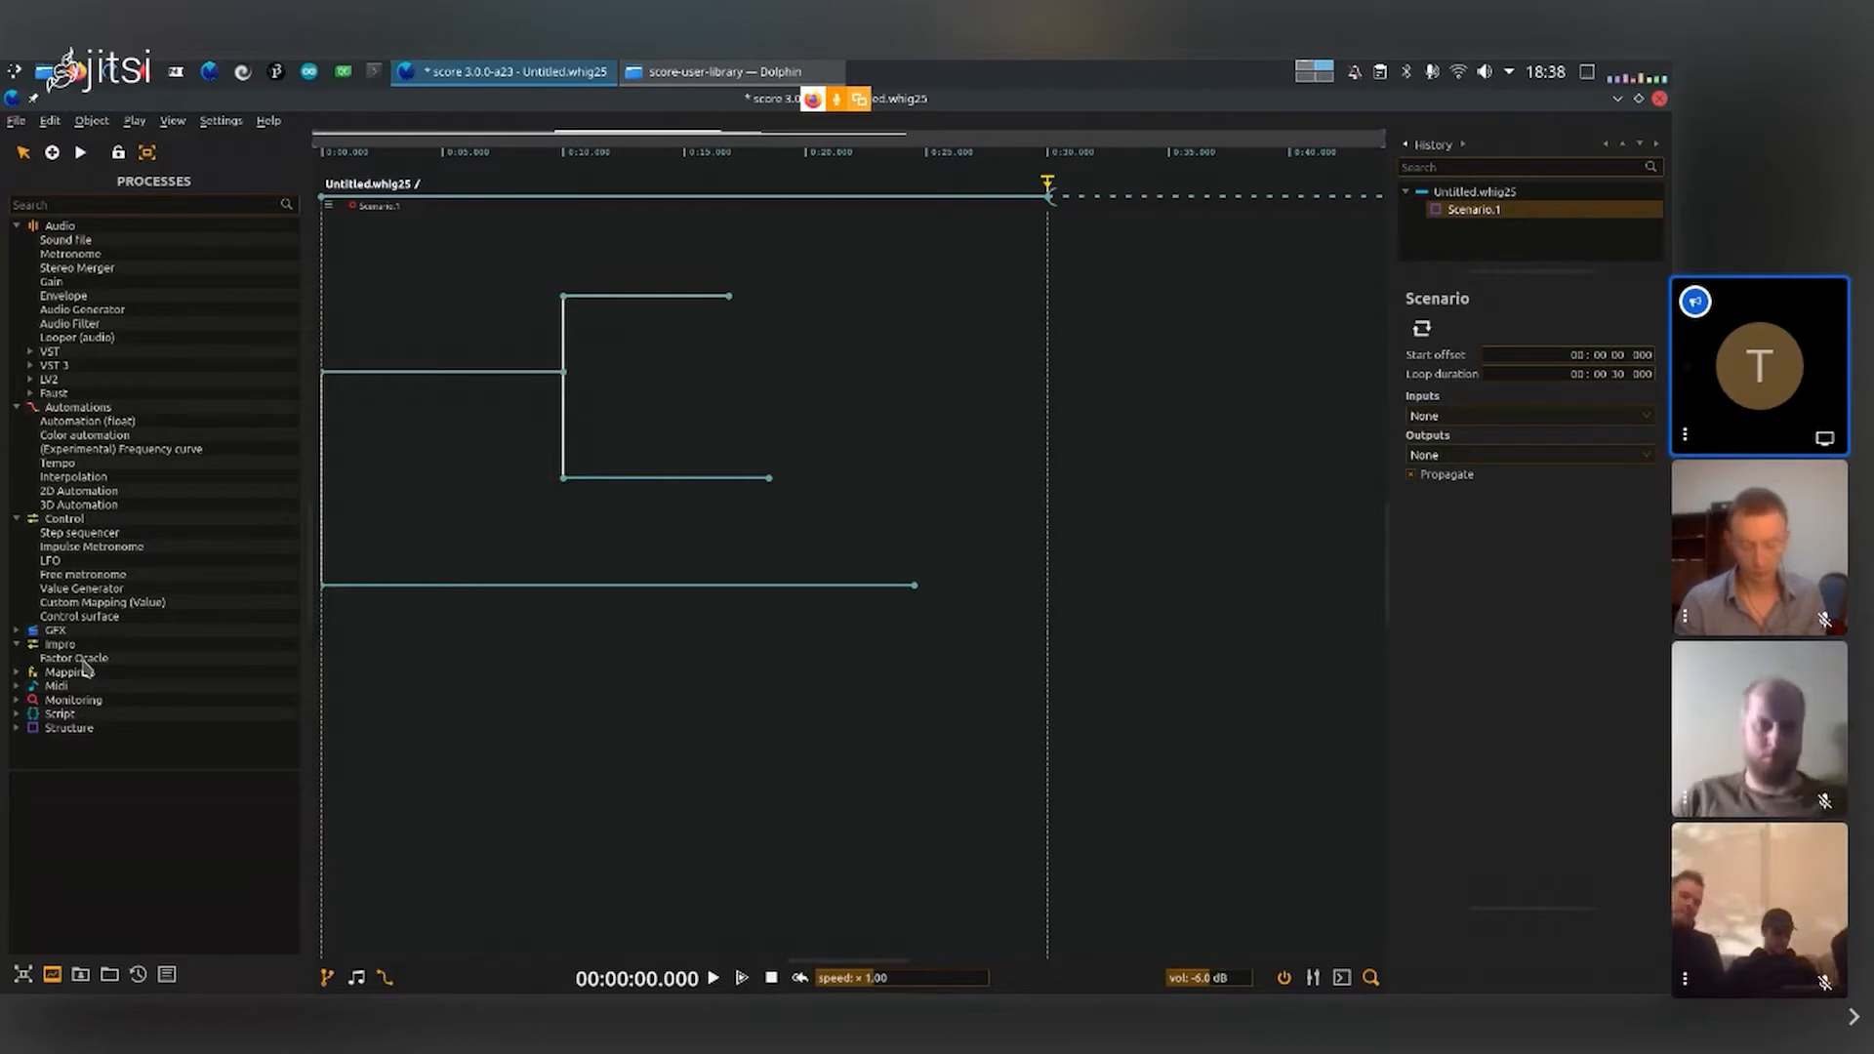
{"action": "left_click", "coordinate": [17, 644]}
Step: Browse the Mappings, Midi, Script and Structure categories of the process library
{"action": "left_click", "coordinate": [16, 659]}
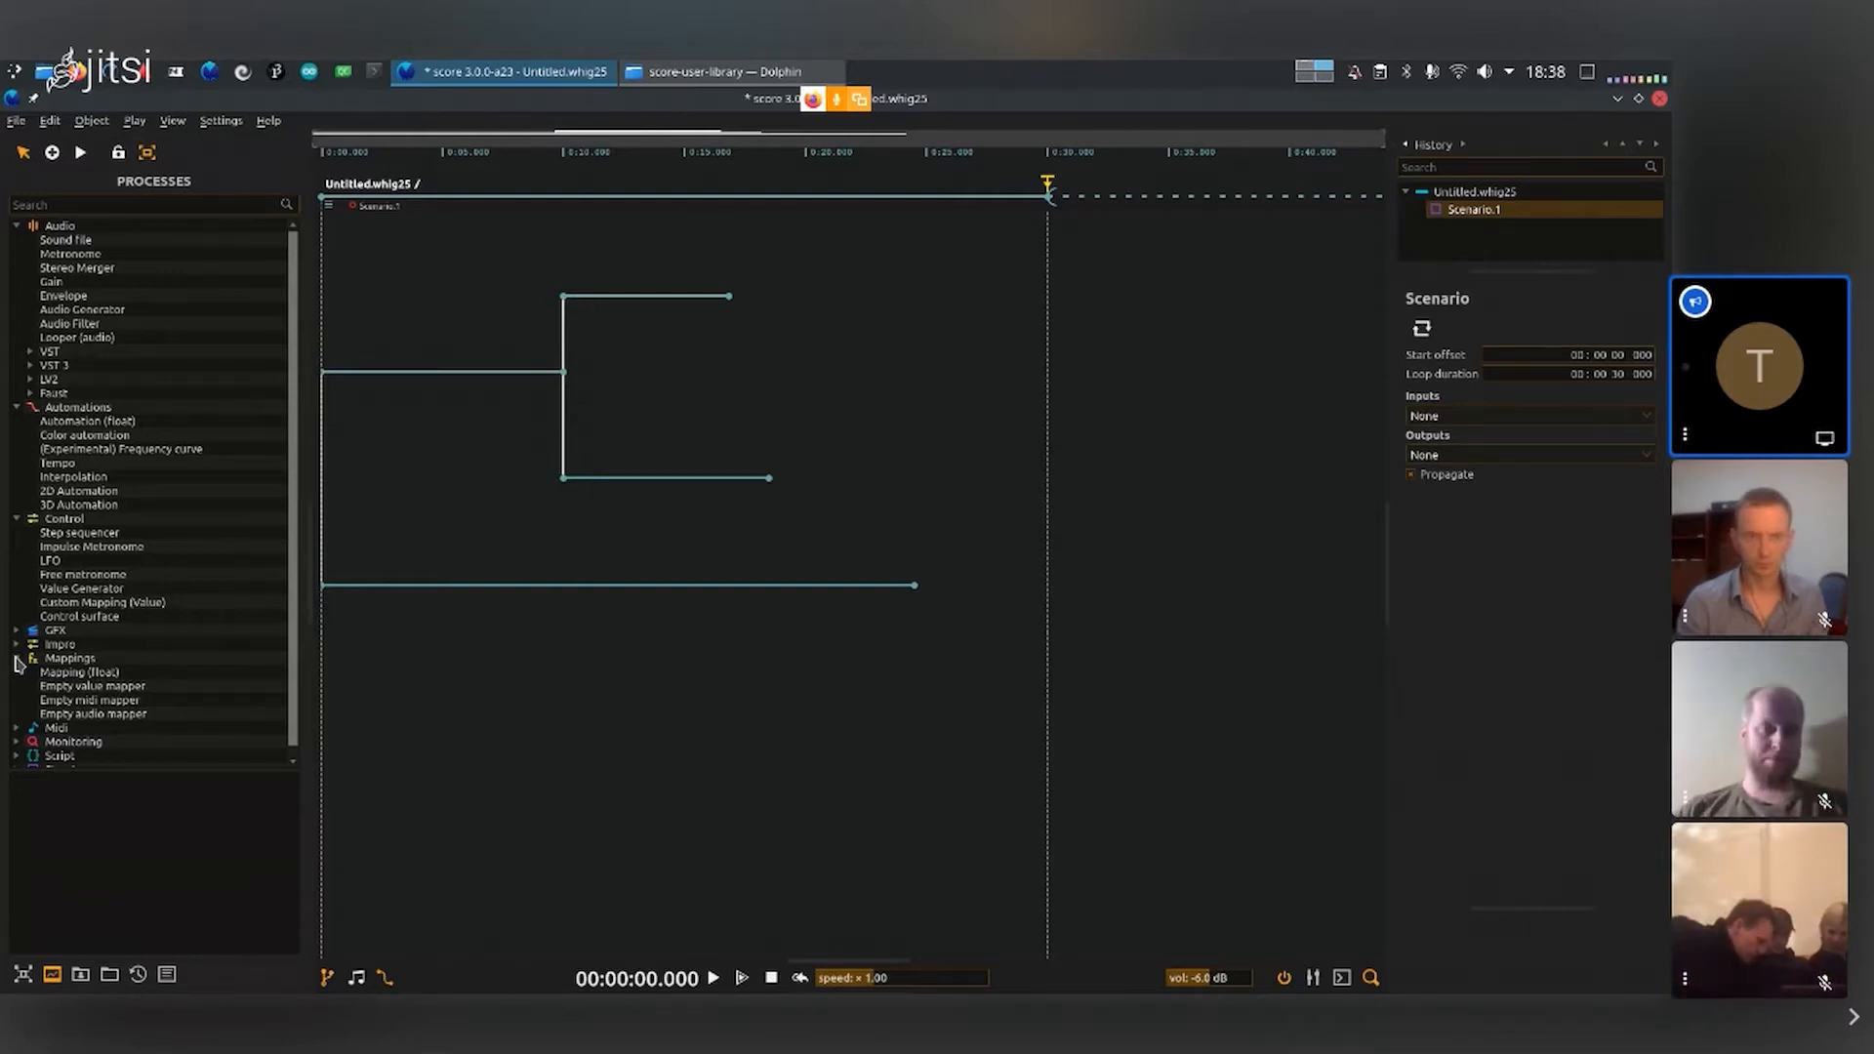
{"action": "left_click", "coordinate": [16, 659]}
{"action": "left_click", "coordinate": [18, 673]}
{"action": "left_click", "coordinate": [17, 672]}
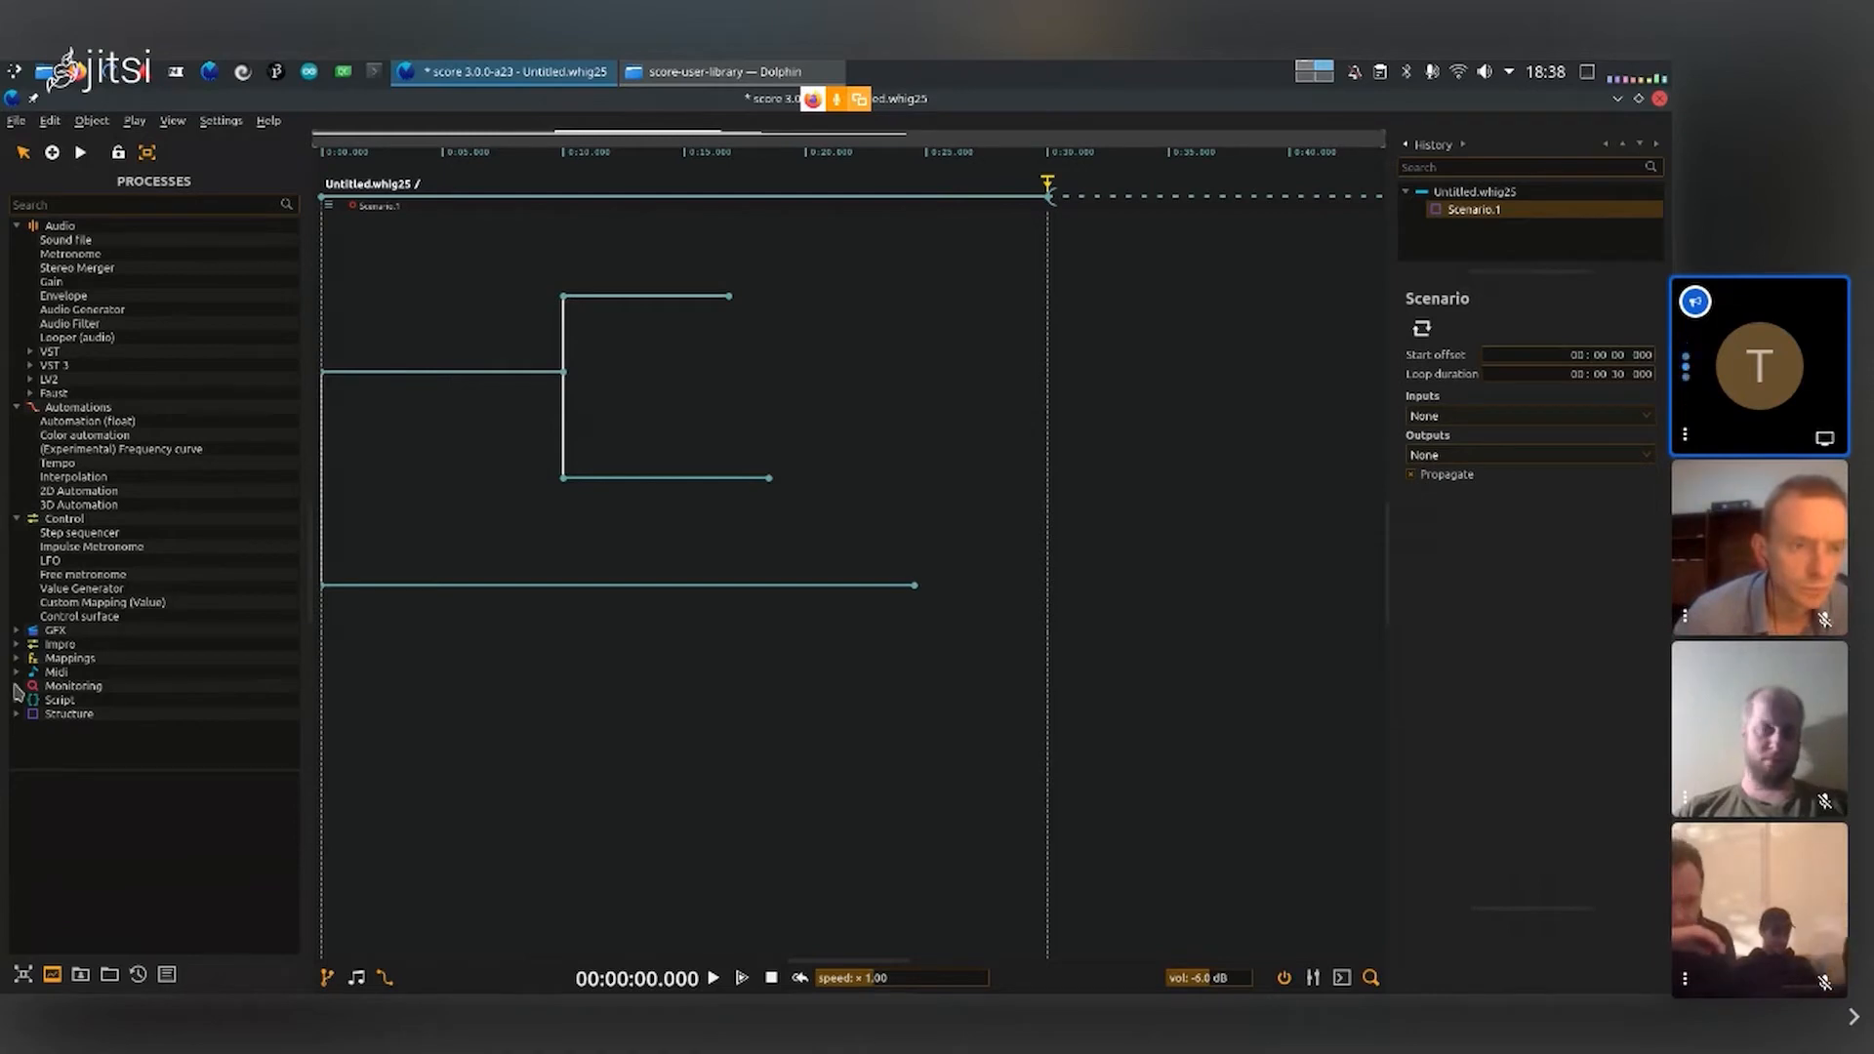
{"action": "double_click", "coordinate": [63, 698]}
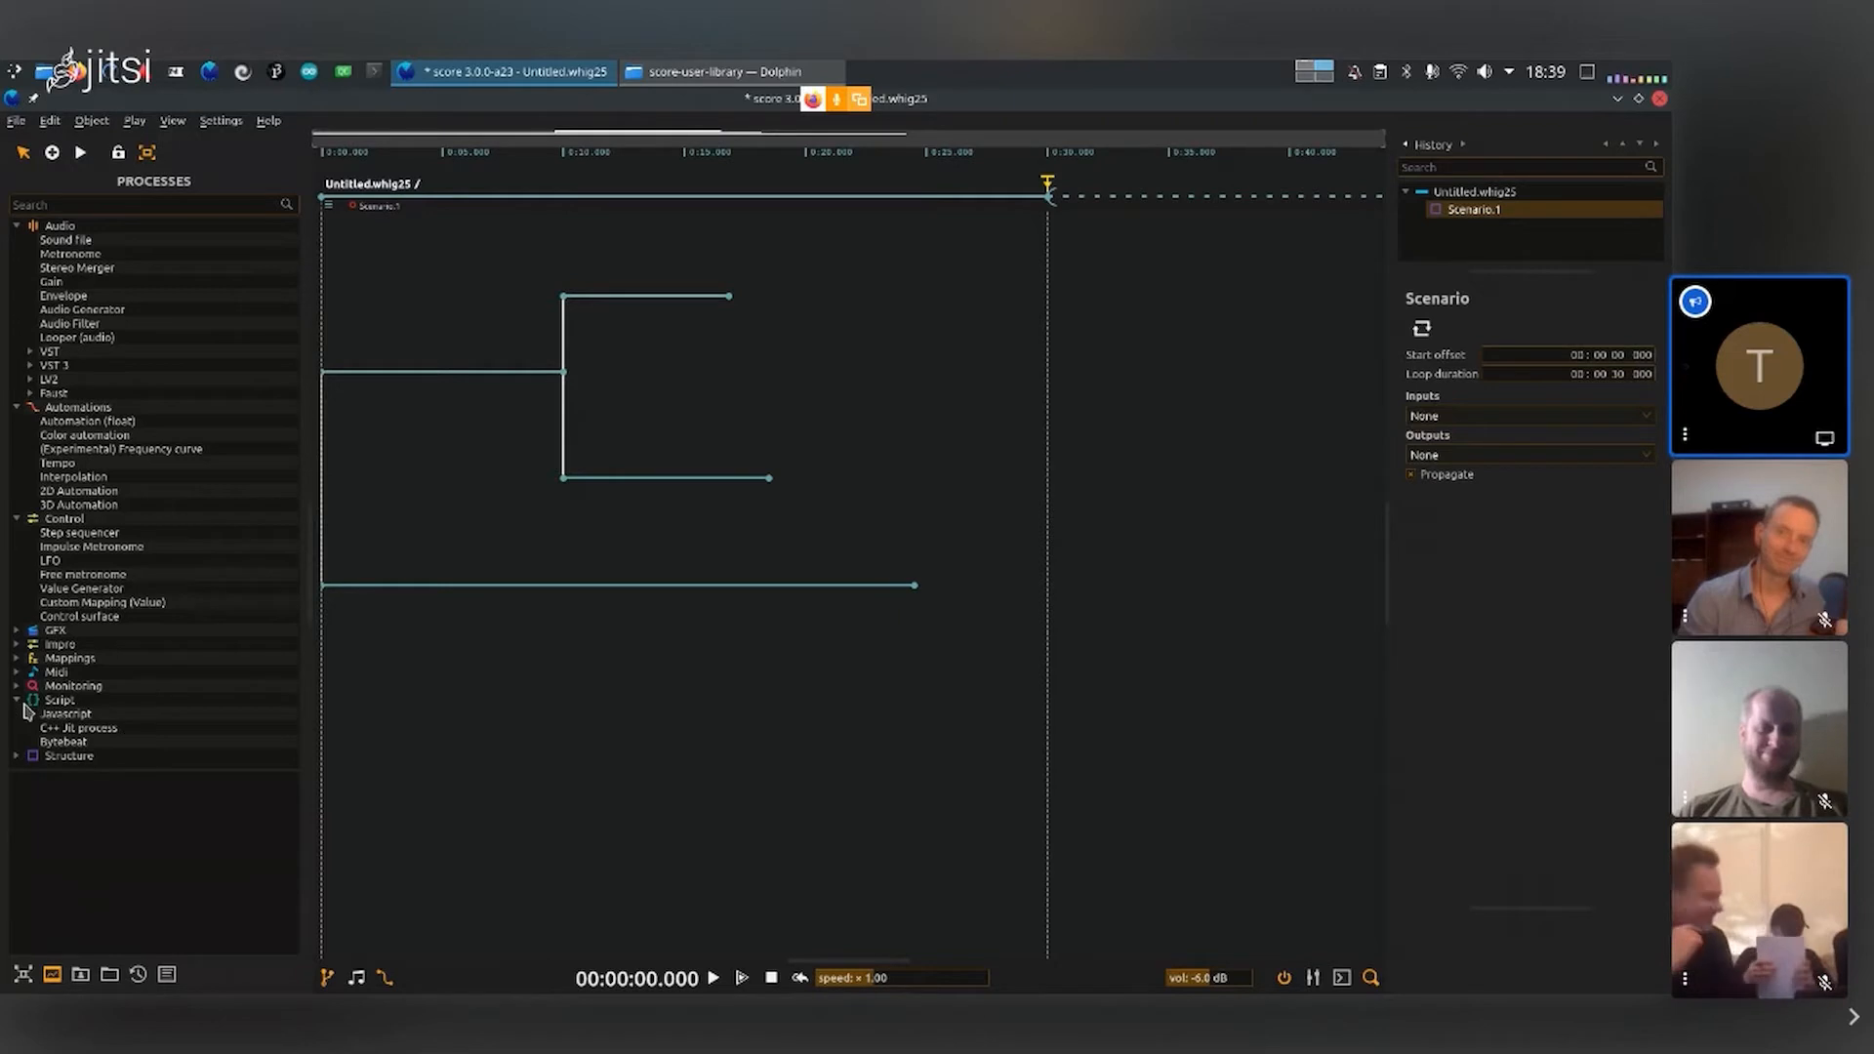
{"action": "left_click", "coordinate": [16, 701]}
{"action": "left_click", "coordinate": [16, 715]}
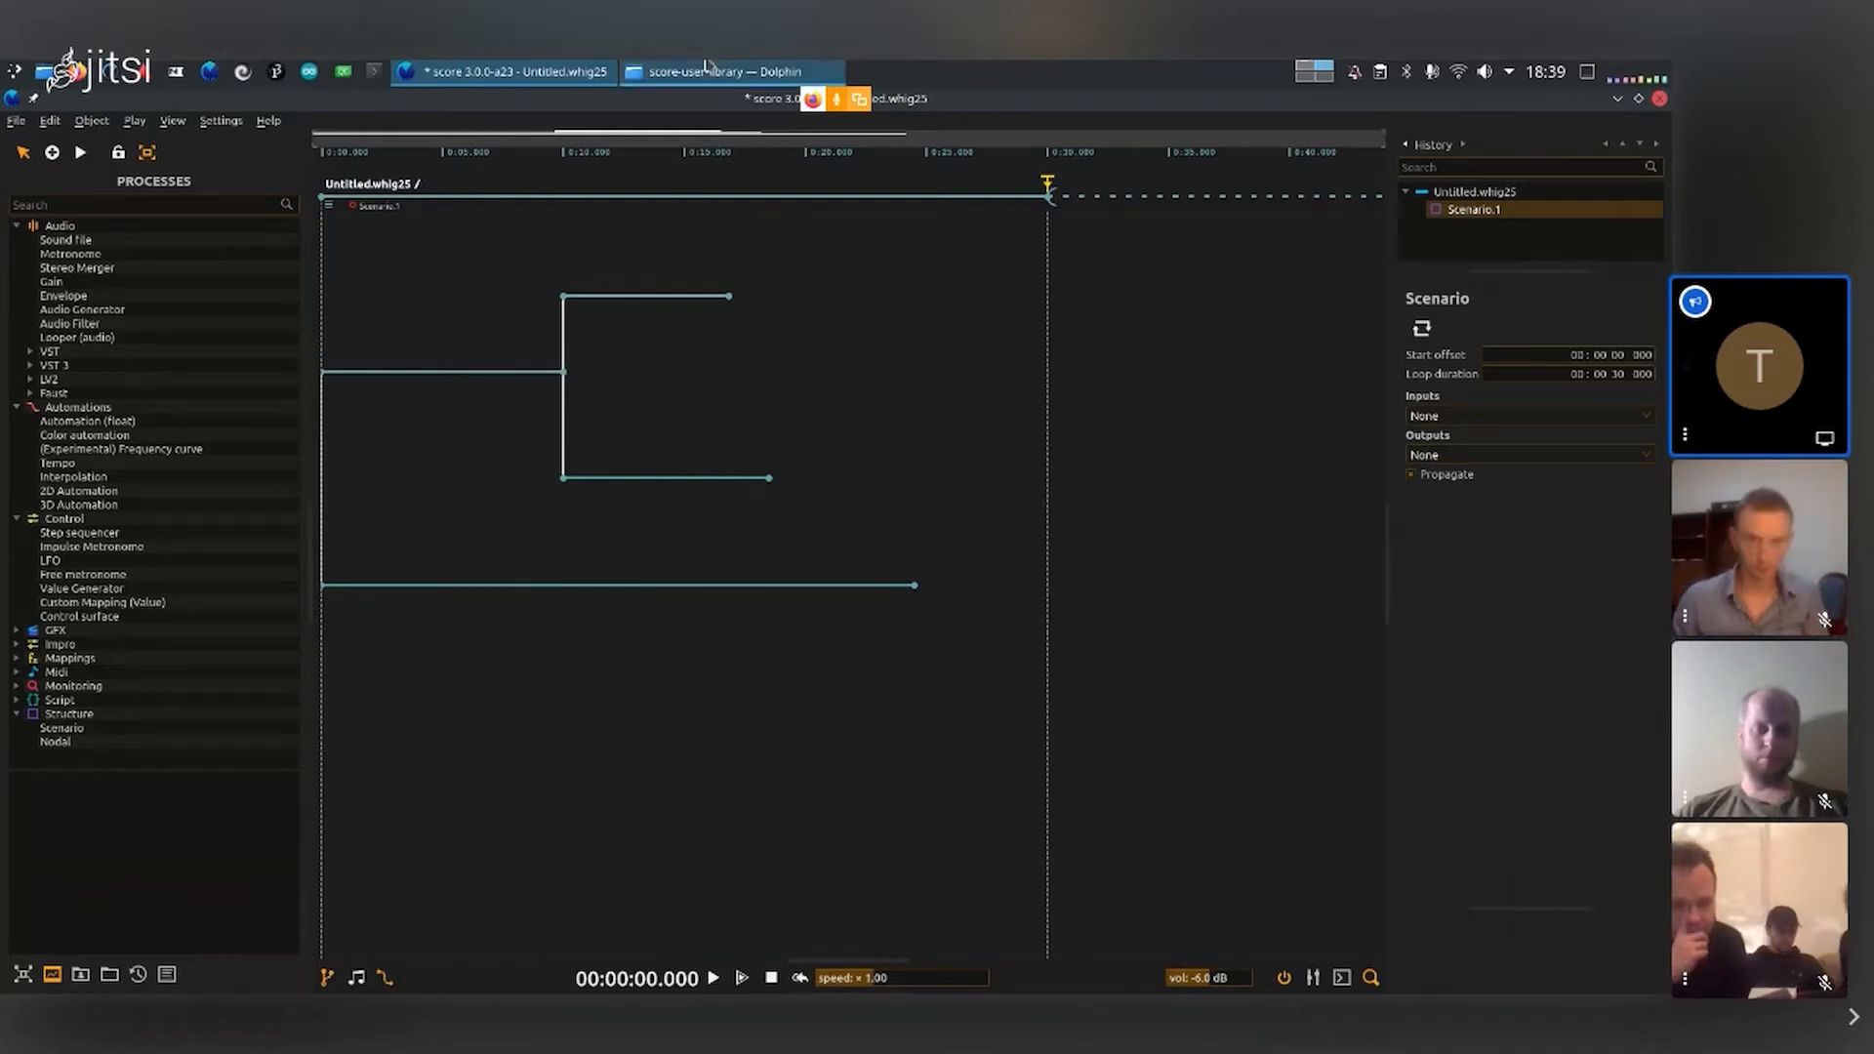
Step: Add Sarah_Polyend_Tracker_Song.mp3 from the Musique folder in Dolphin to the scenario below the existing intervals, starting at about 2.5 seconds
{"action": "key", "text": "alt+Tab"}
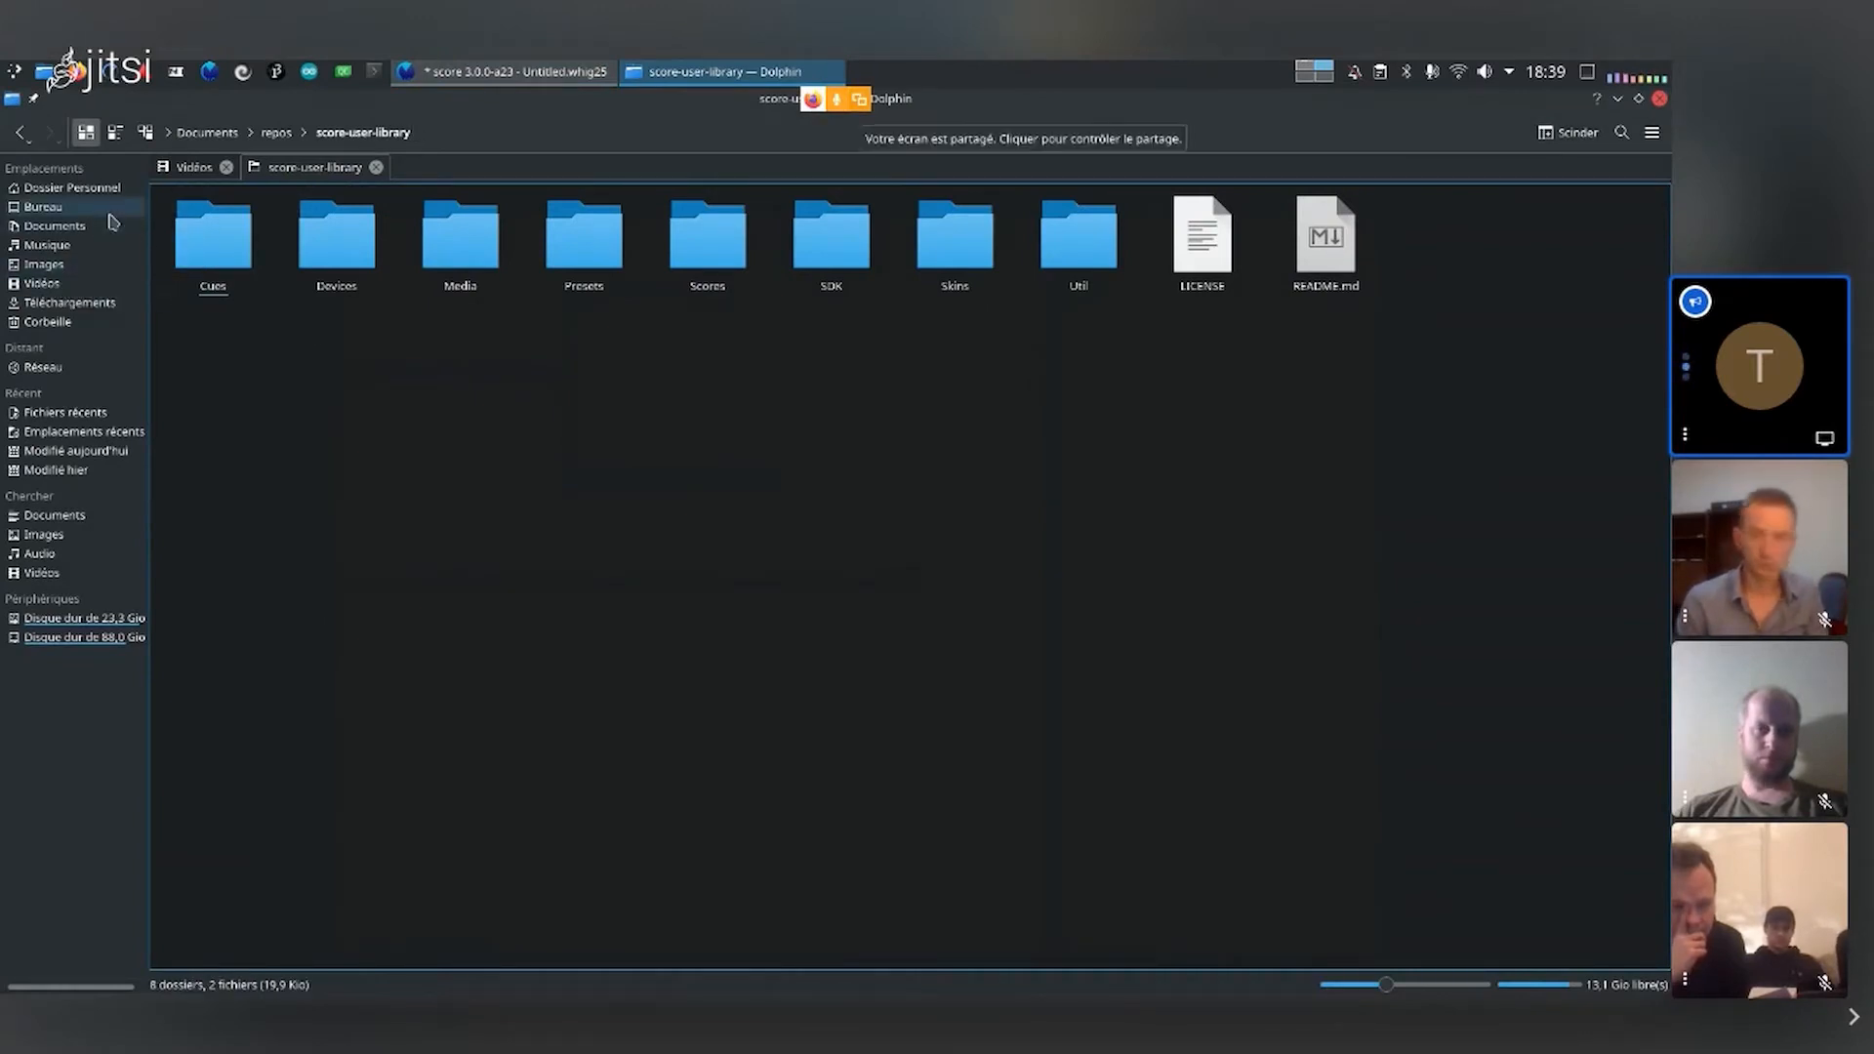
{"action": "left_click", "coordinate": [47, 245]}
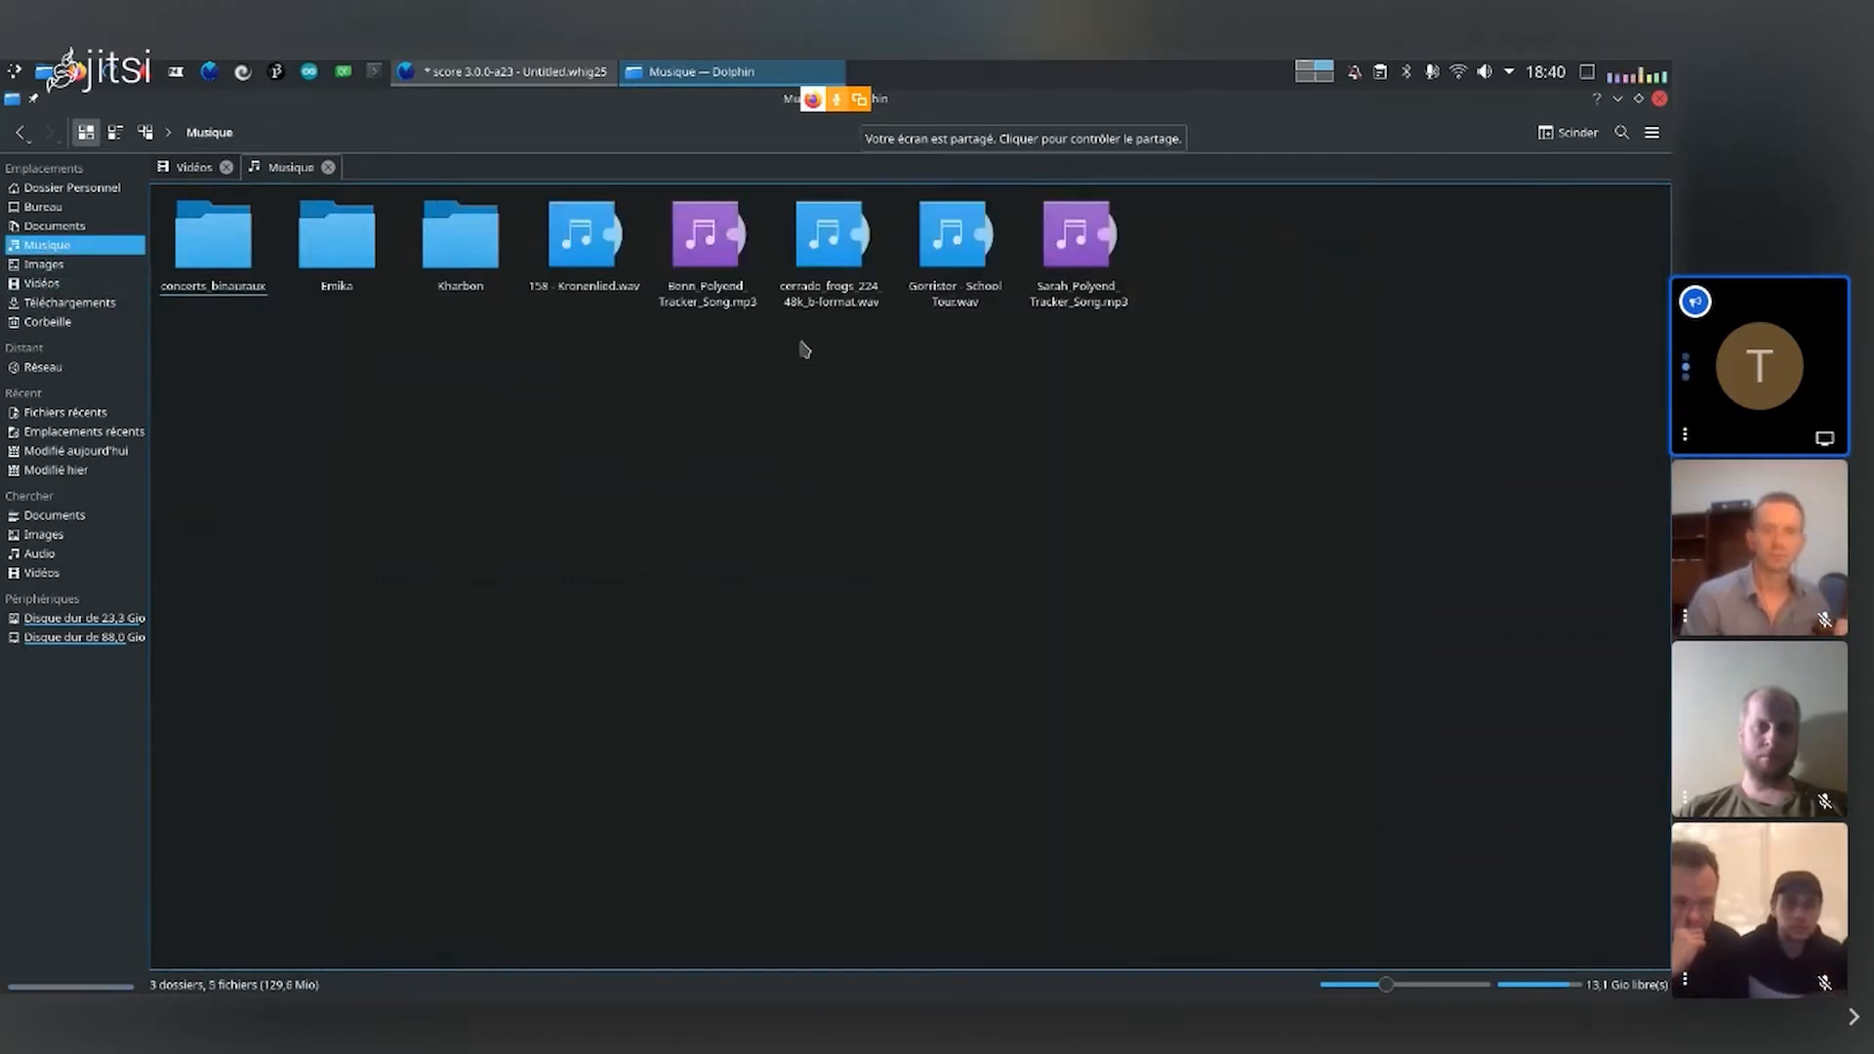
{"action": "left_click_drag", "start_coordinate": [1083, 252], "coordinate": [510, 688]}
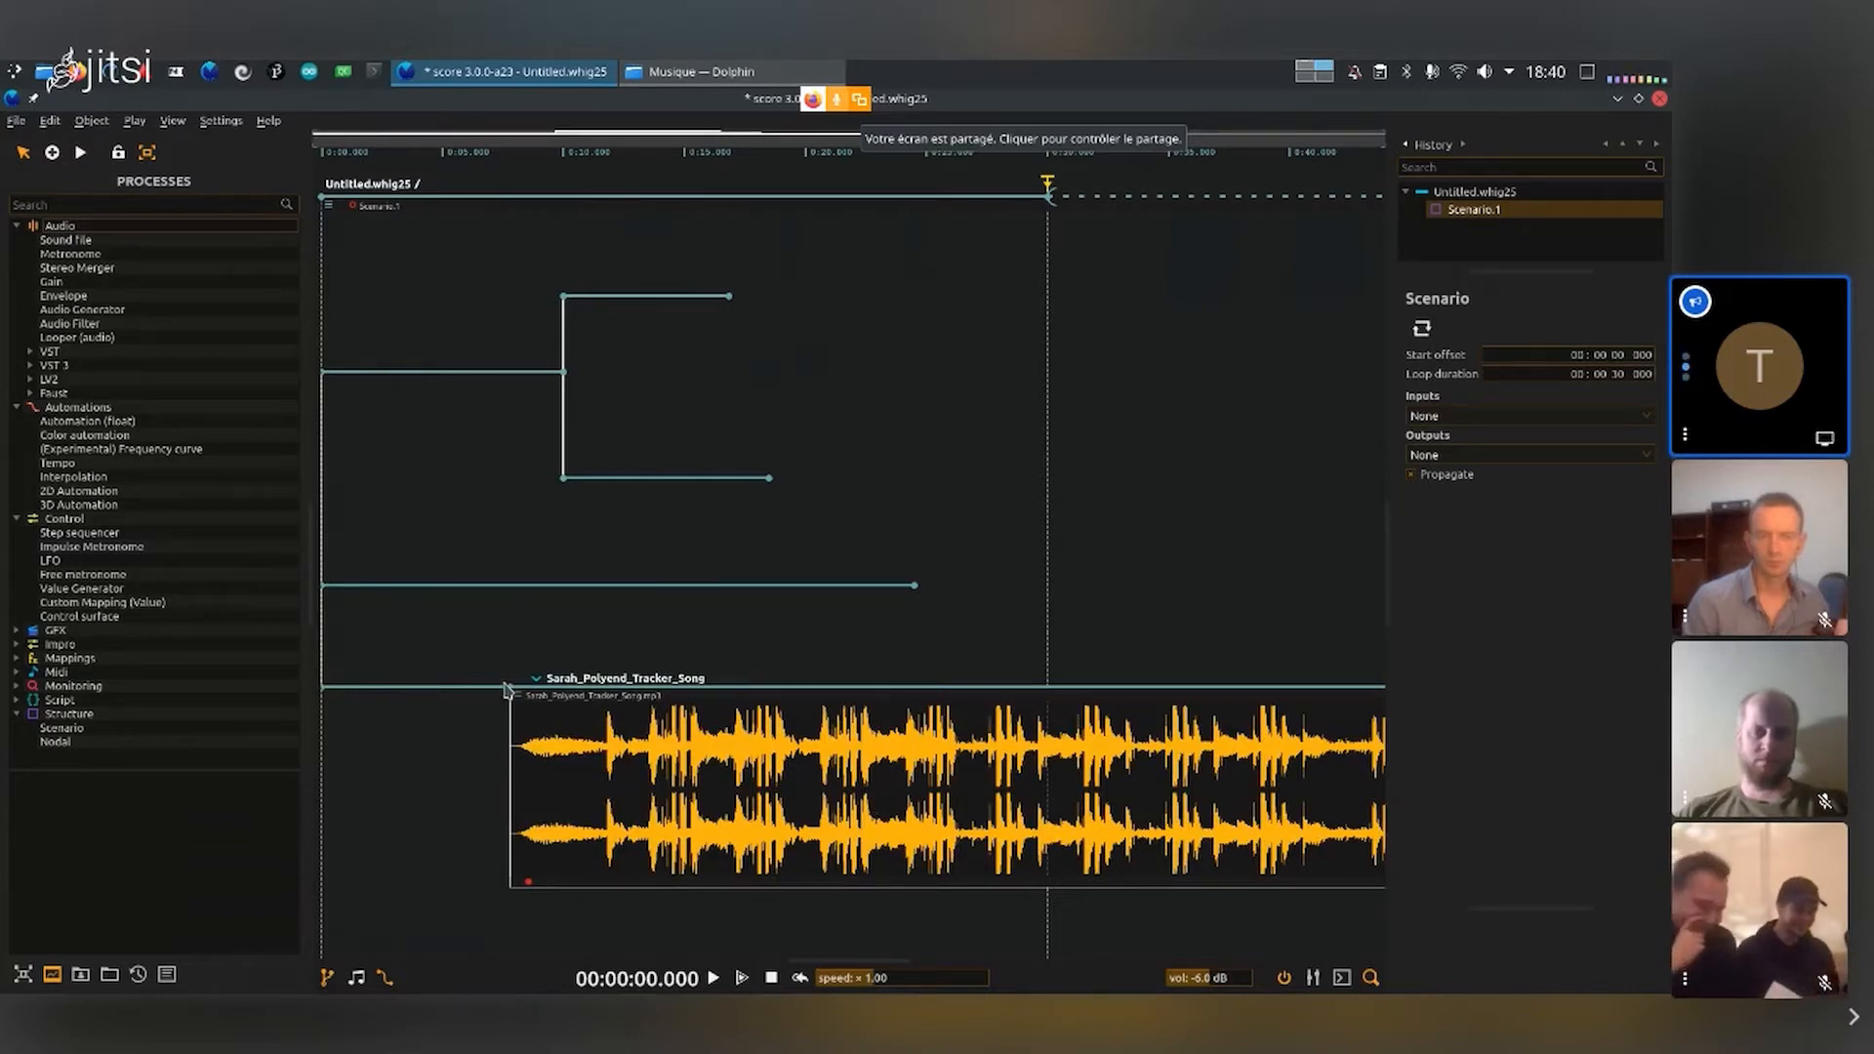
{"action": "left_click_drag", "start_coordinate": [506, 689], "coordinate": [385, 680]}
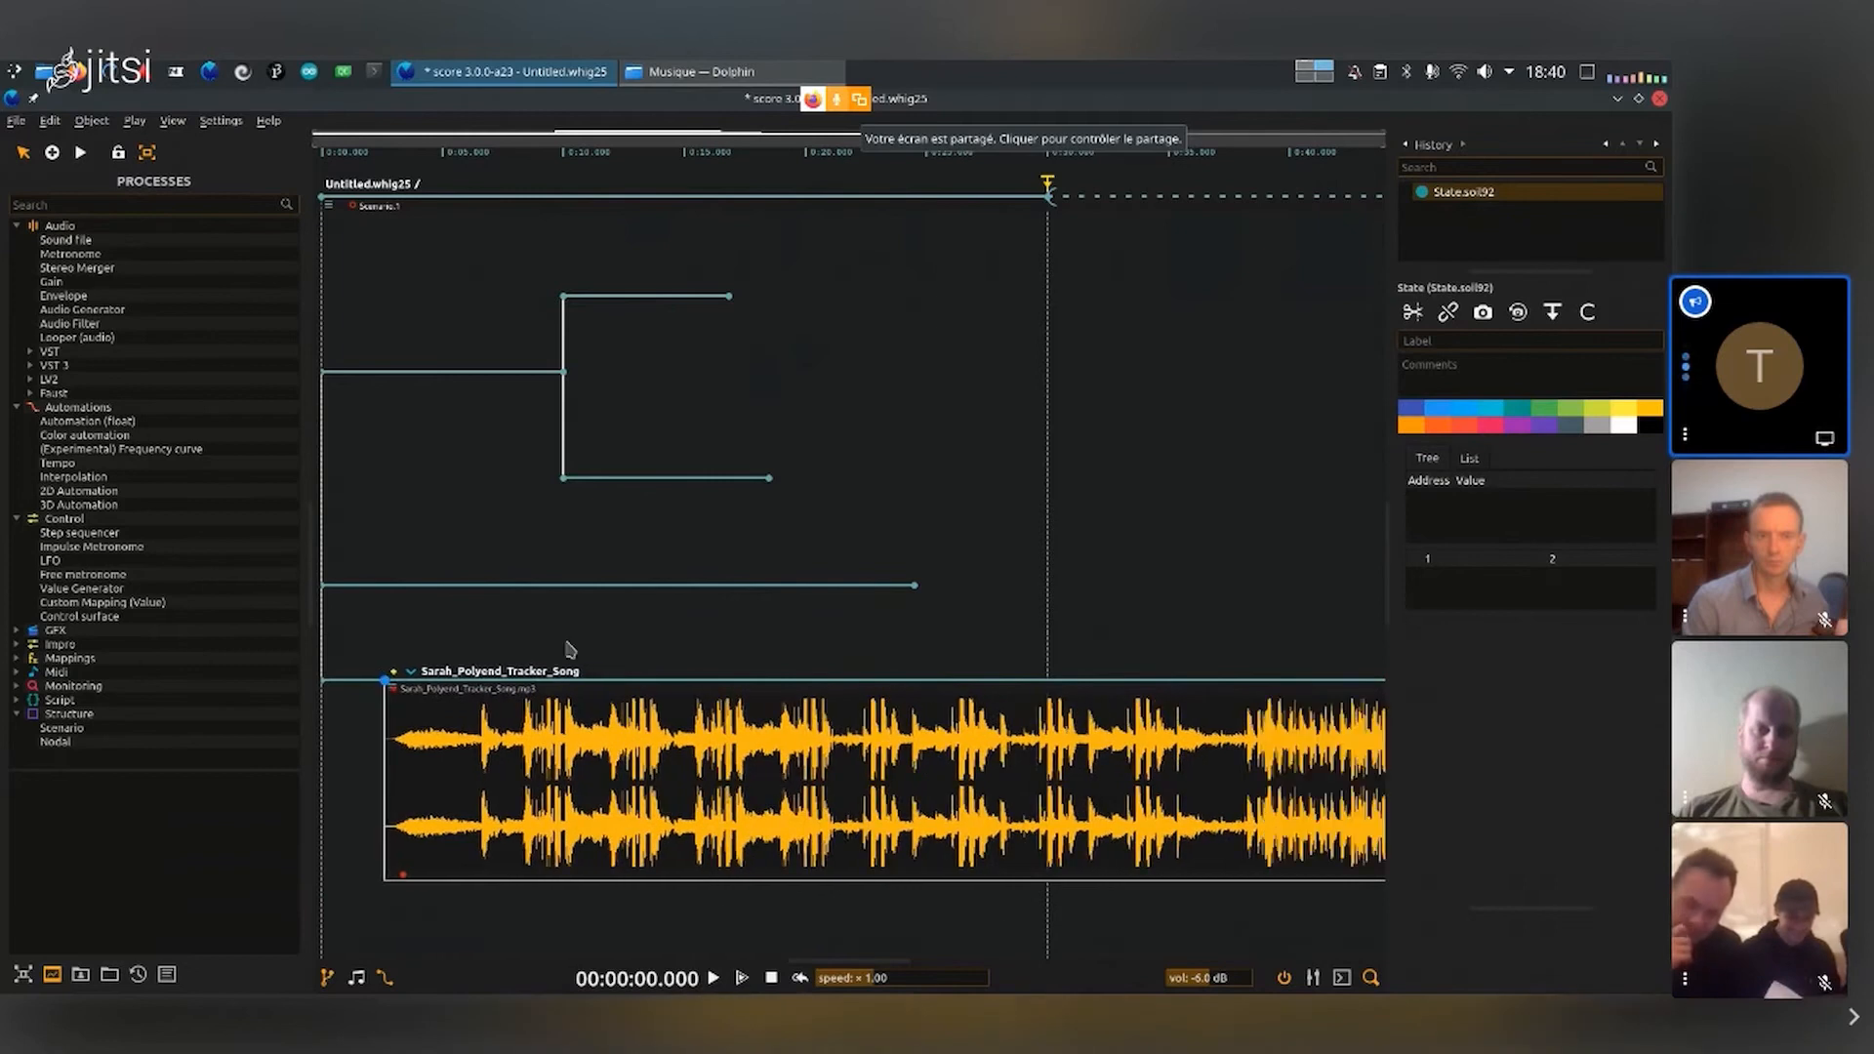
Step: Play the score from the beginning to hear the imported sound file, and stop playback
{"action": "left_click", "coordinate": [611, 640]}
{"action": "key", "text": "space"}
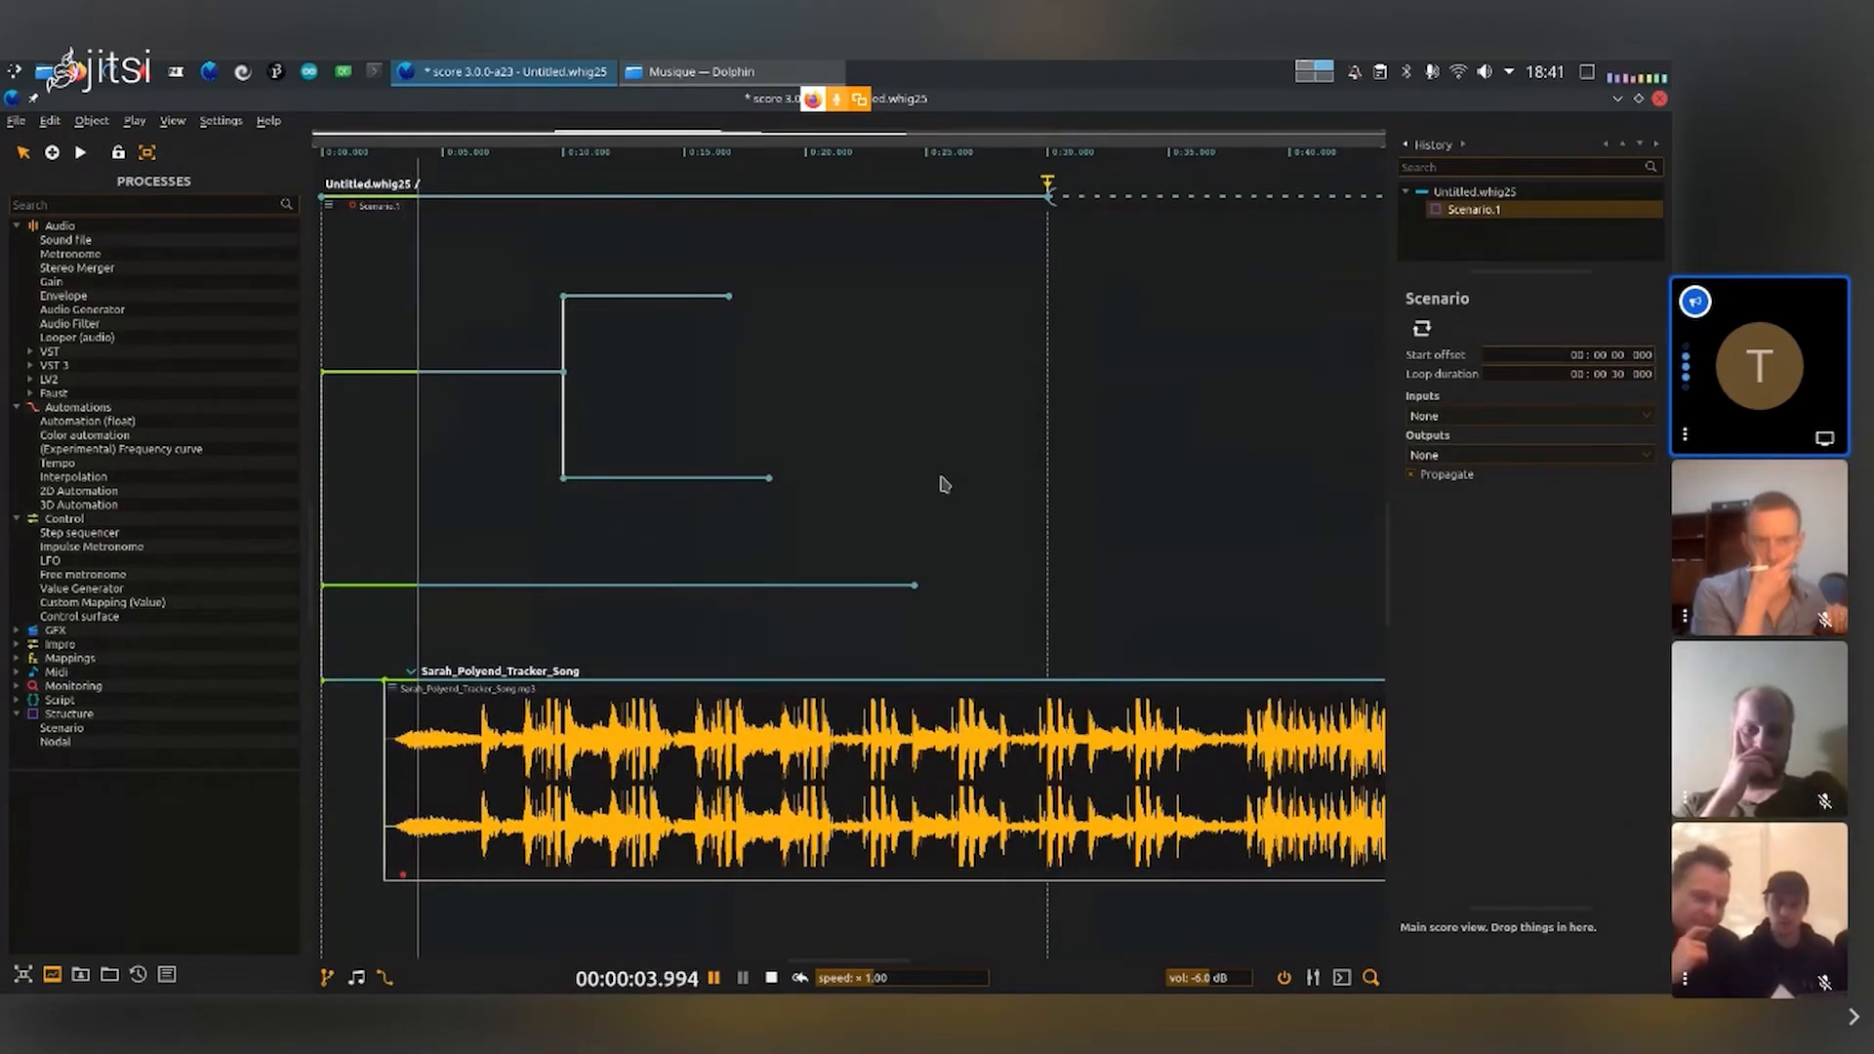
{"action": "key", "text": "space"}
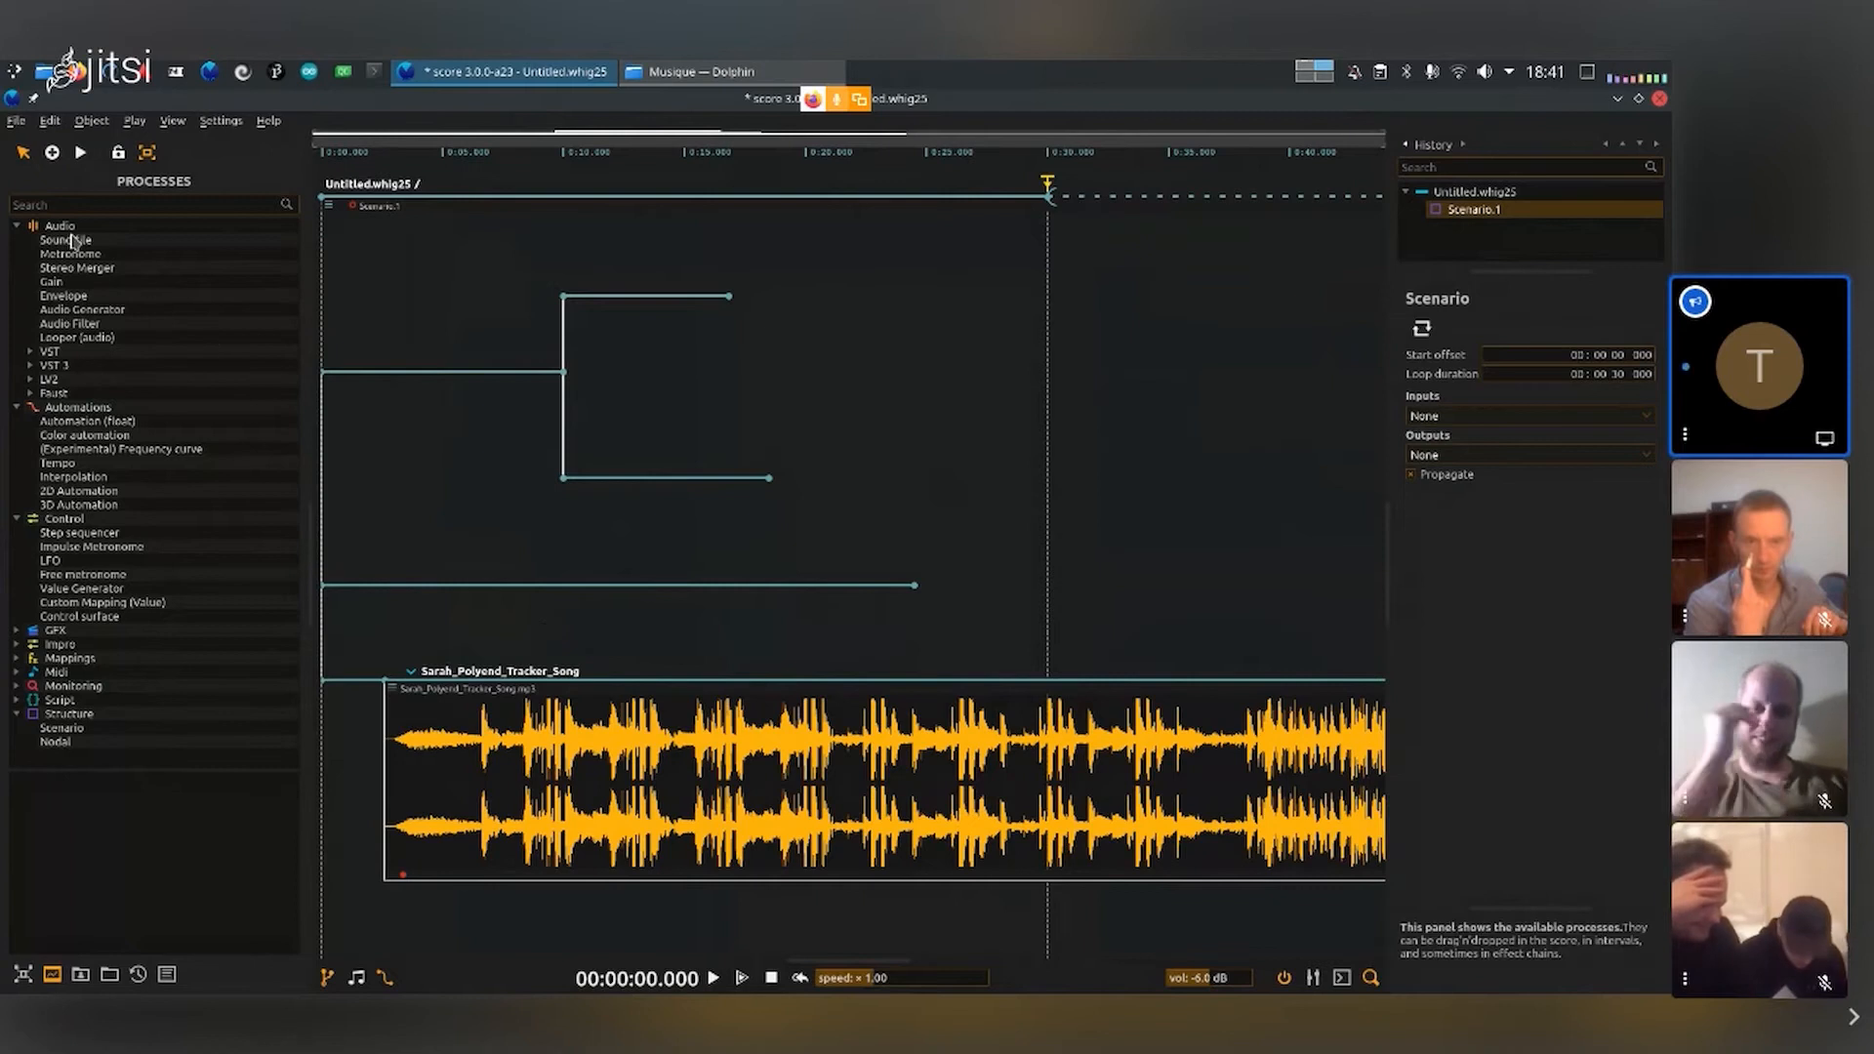
Step: Add a Gain process to the Sarah_Polyend_Tracker_Song interval and cable the sound file's audio output into its audio input
{"action": "left_click", "coordinate": [56, 285]}
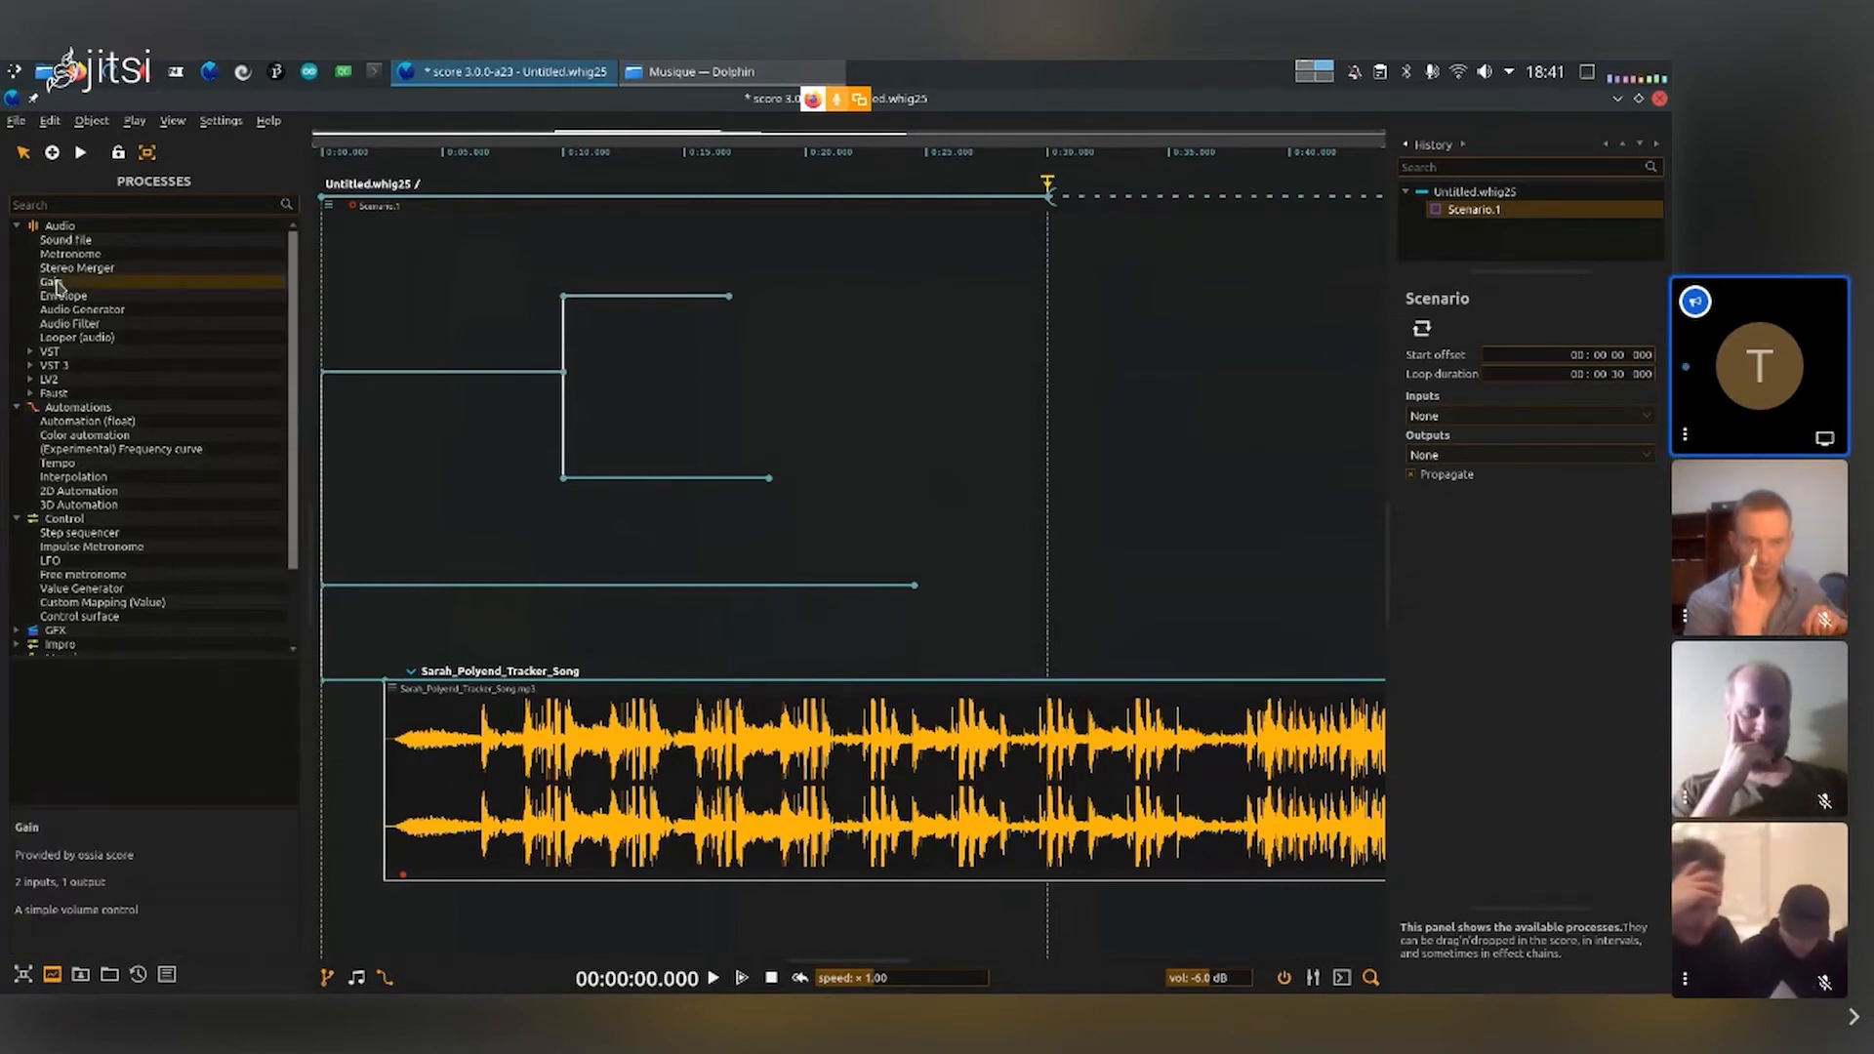
{"action": "left_click_drag", "start_coordinate": [57, 285], "coordinate": [637, 679]}
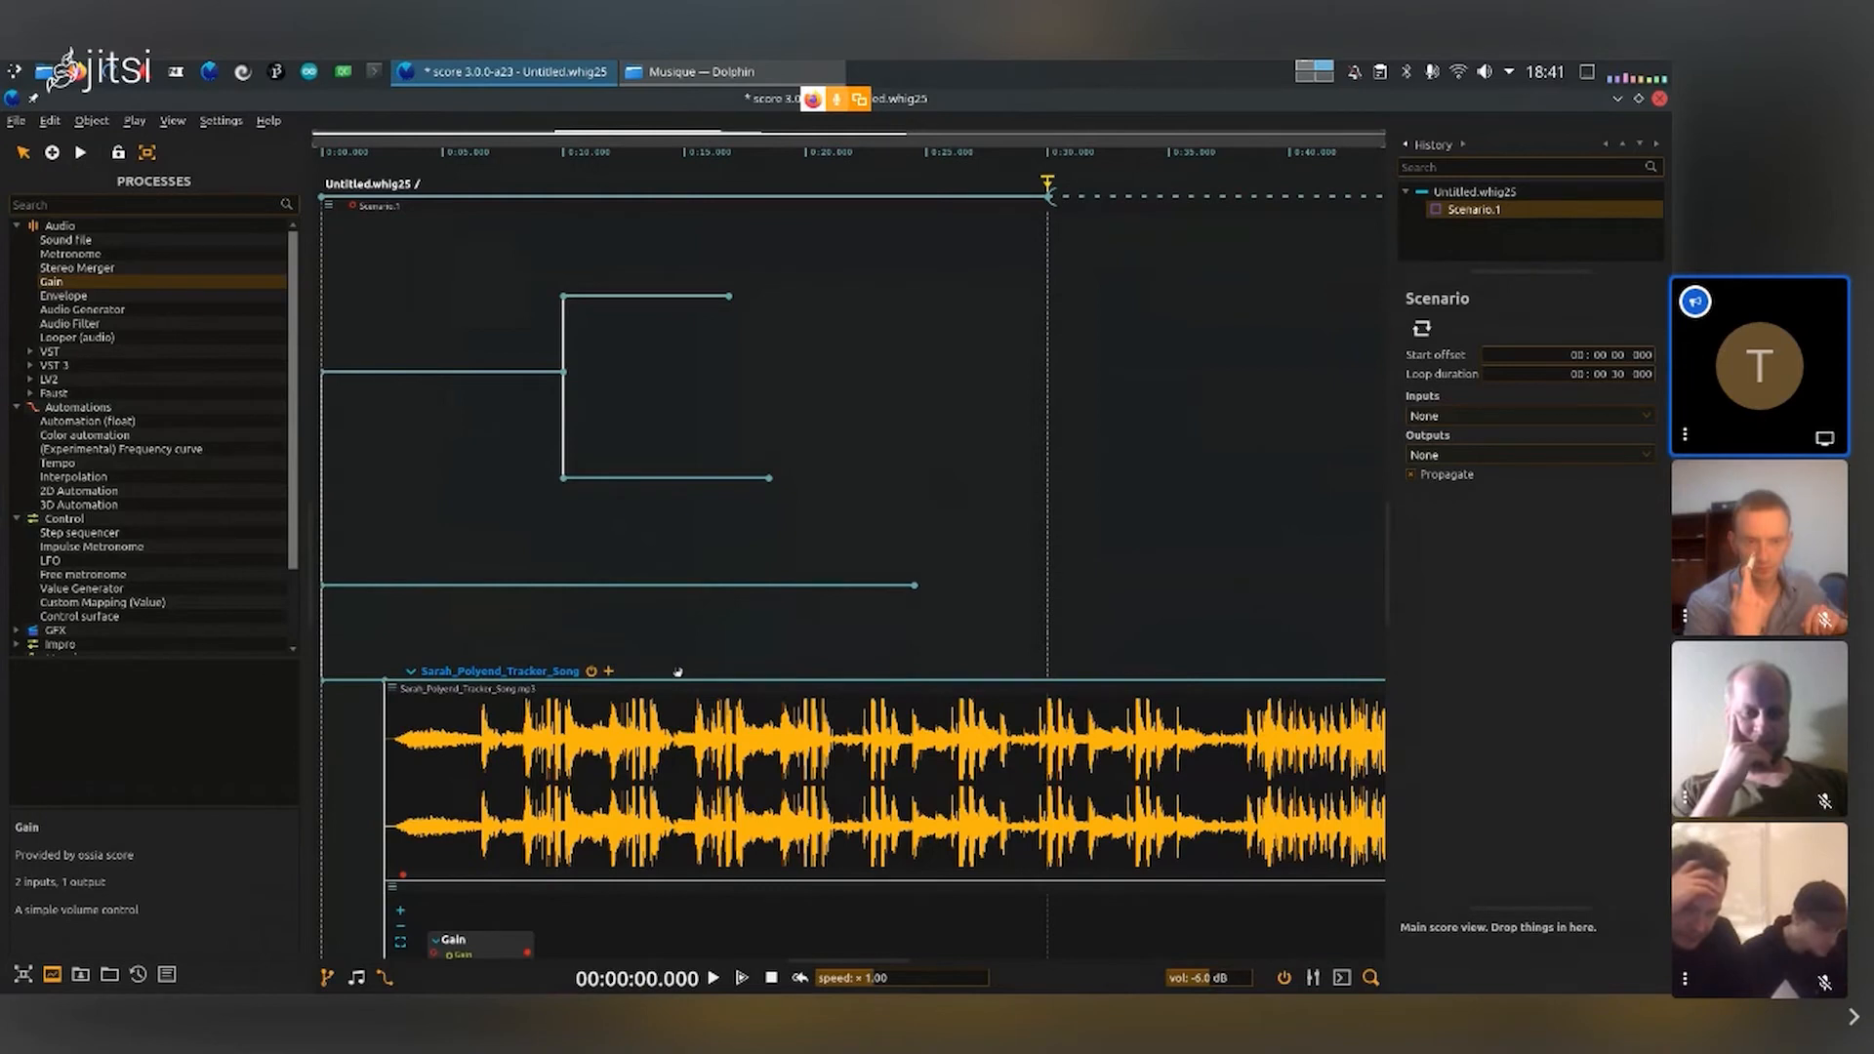
{"action": "scroll", "coordinate": [677, 673], "scroll_direction": "down", "scroll_amount": 3}
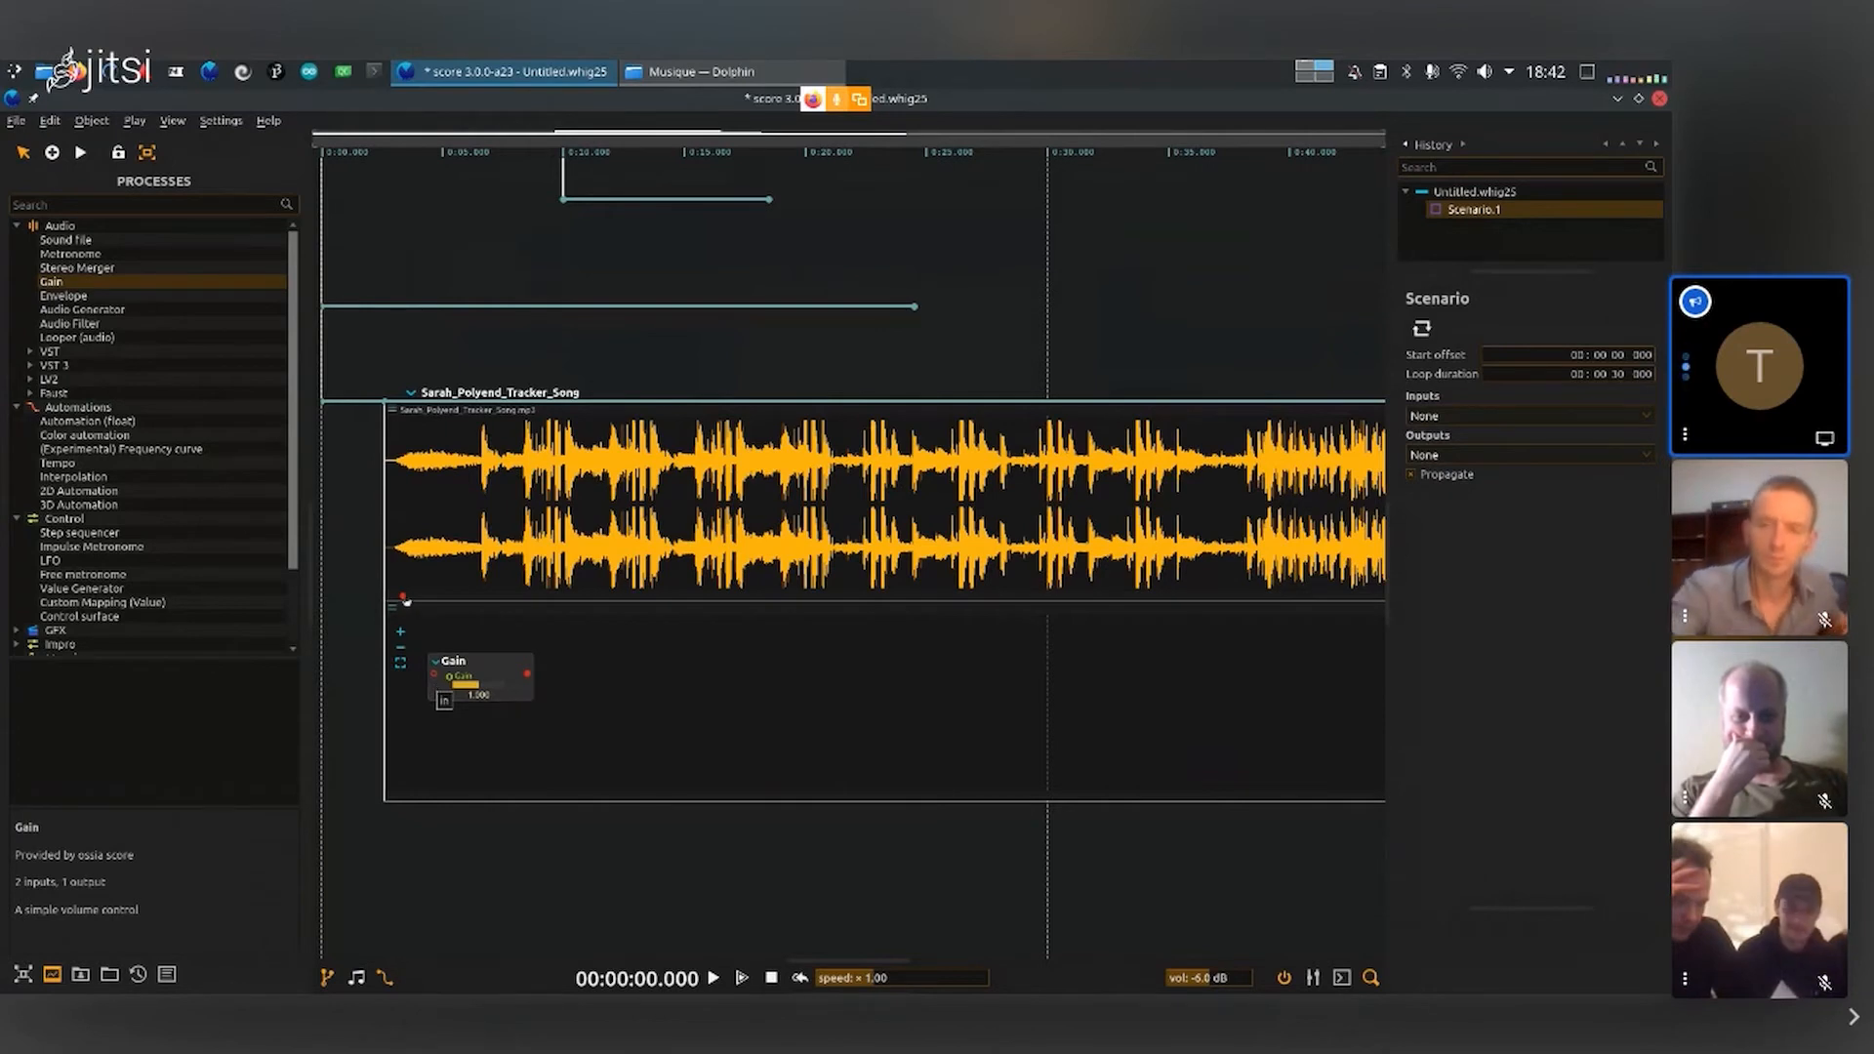
{"action": "left_click_drag", "start_coordinate": [403, 600], "coordinate": [430, 681]}
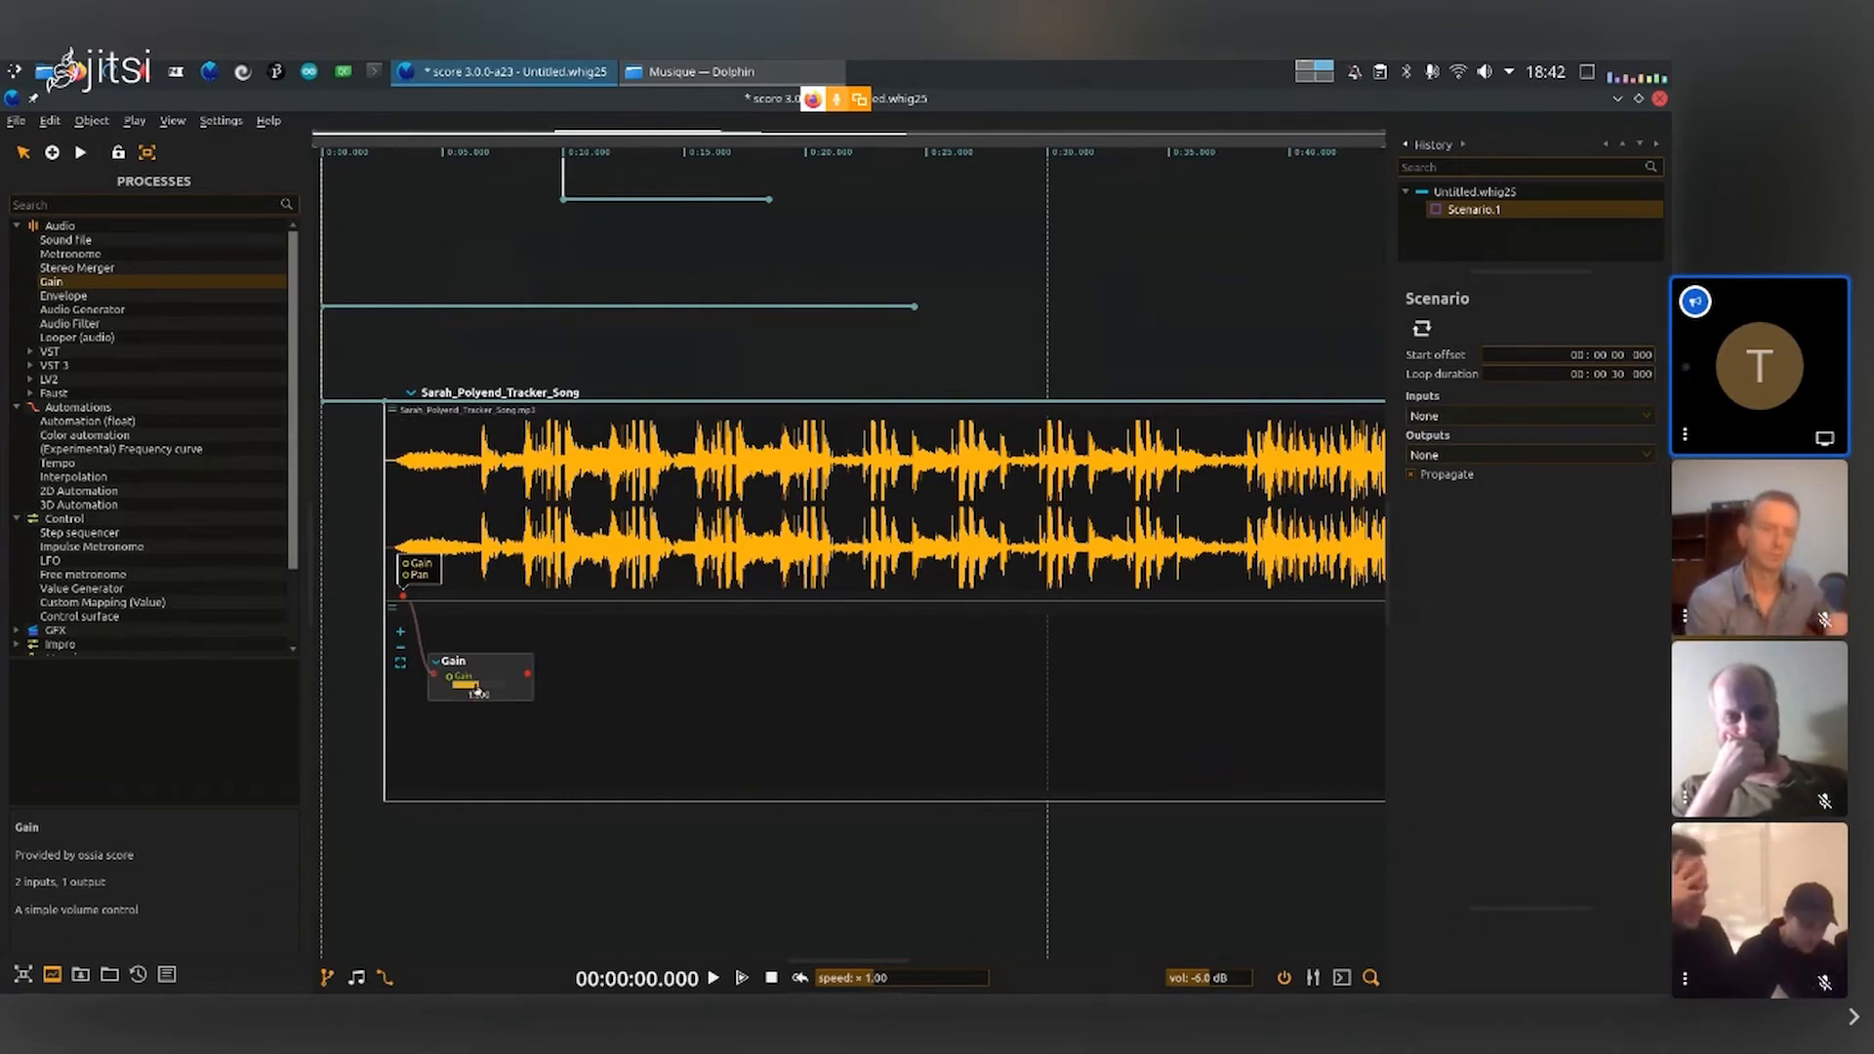
Step: Lower the Gain process to 0.267 and play the score briefly to hear the result
{"action": "left_click_drag", "start_coordinate": [477, 690], "coordinate": [460, 688]}
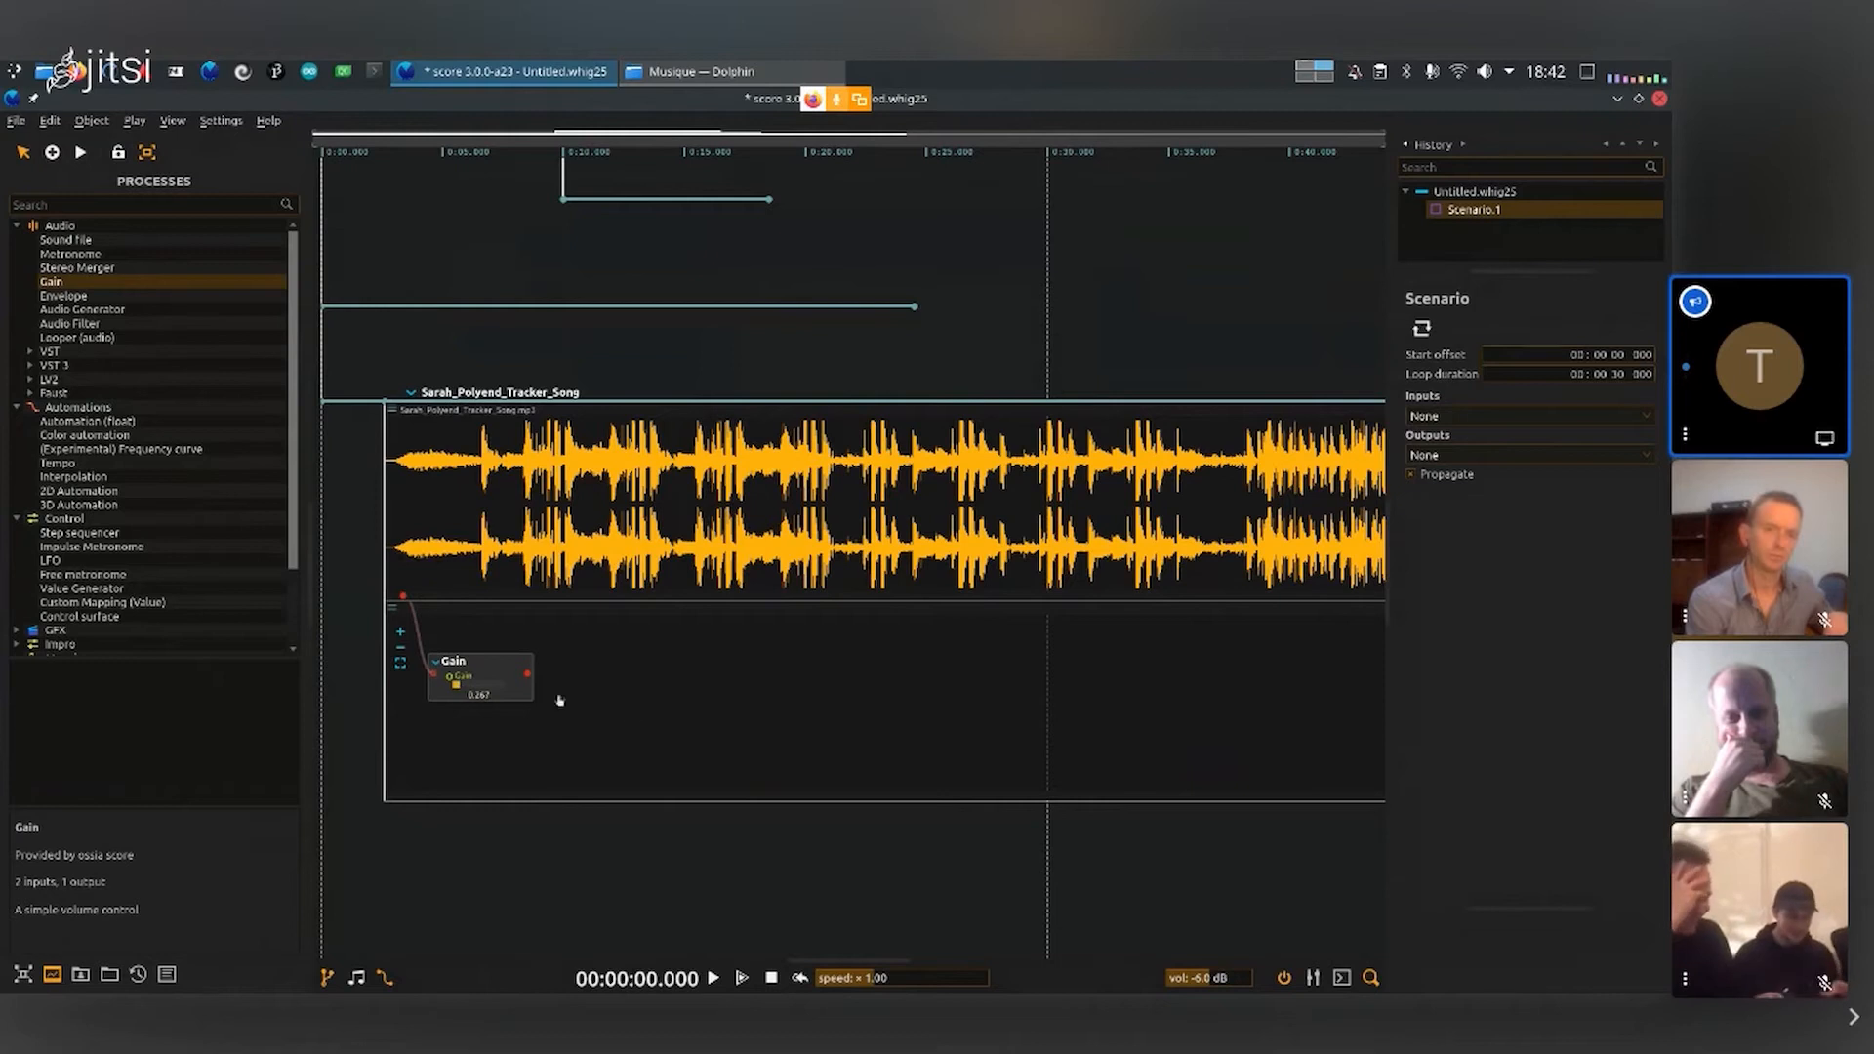
{"action": "key", "text": "space"}
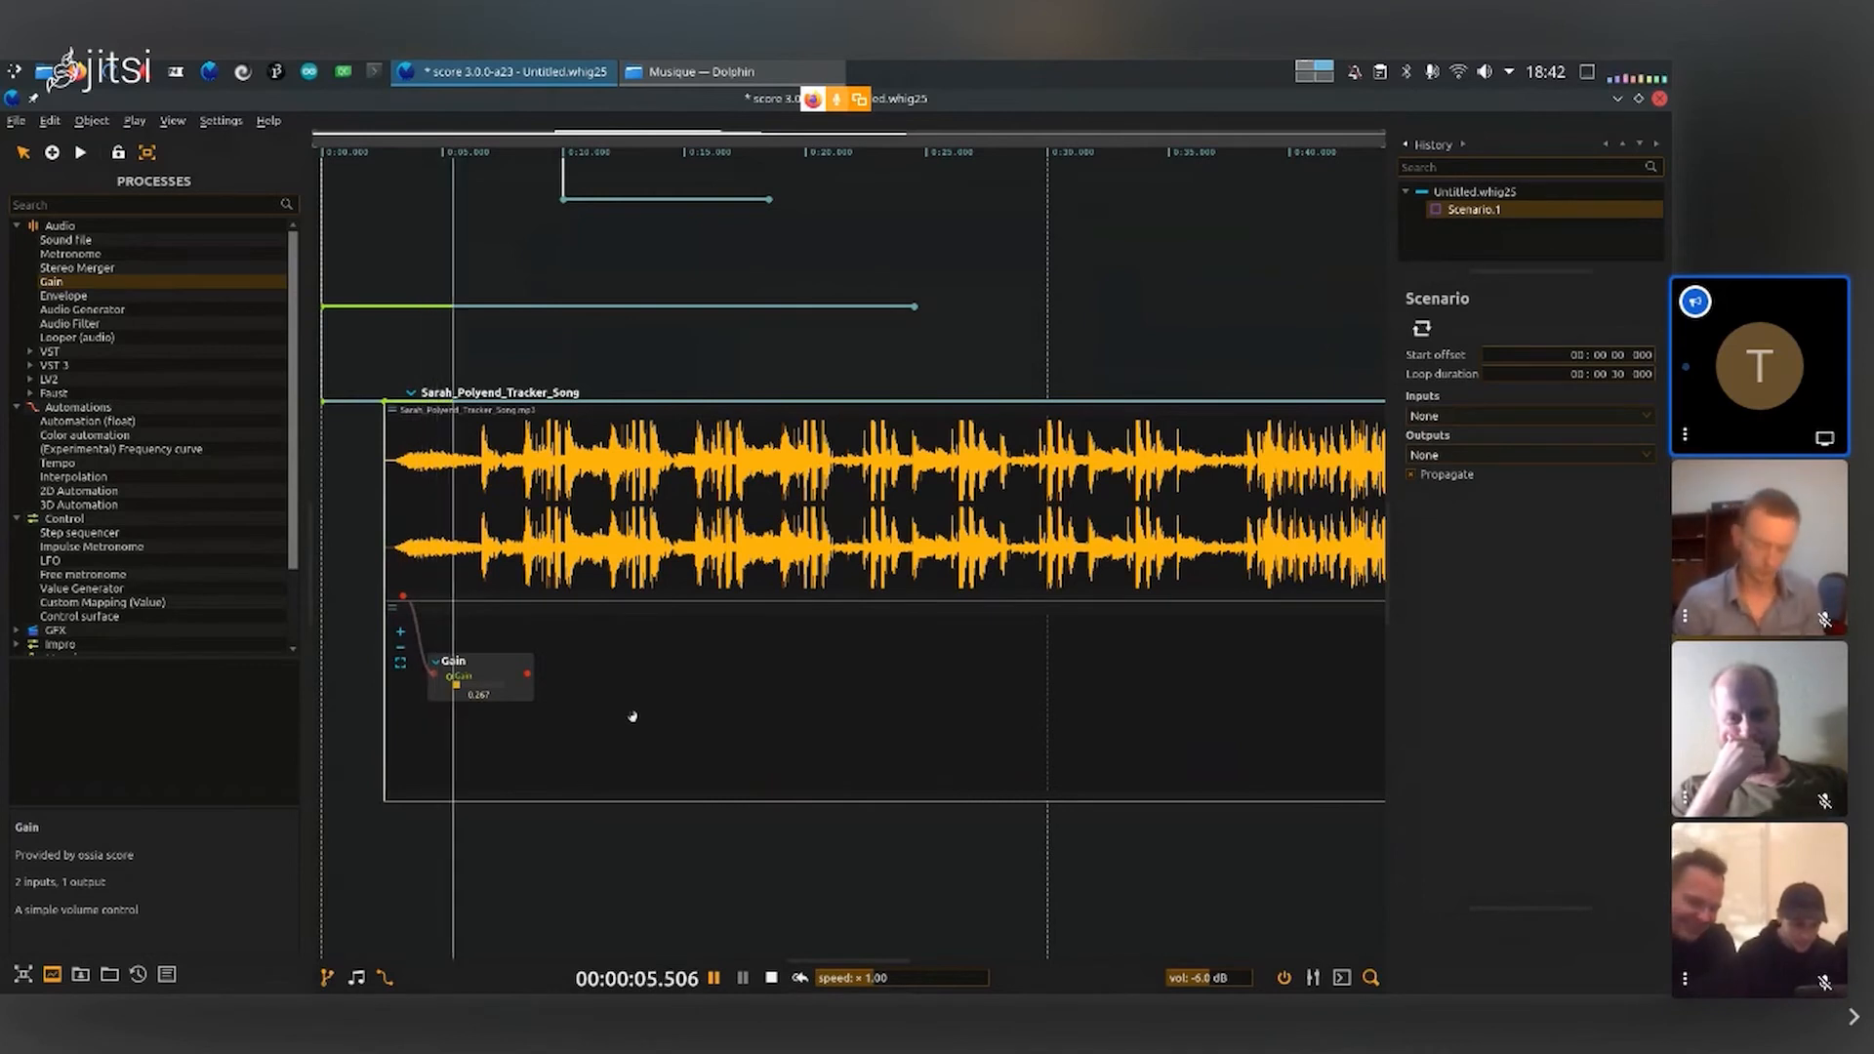
{"action": "key", "text": "space"}
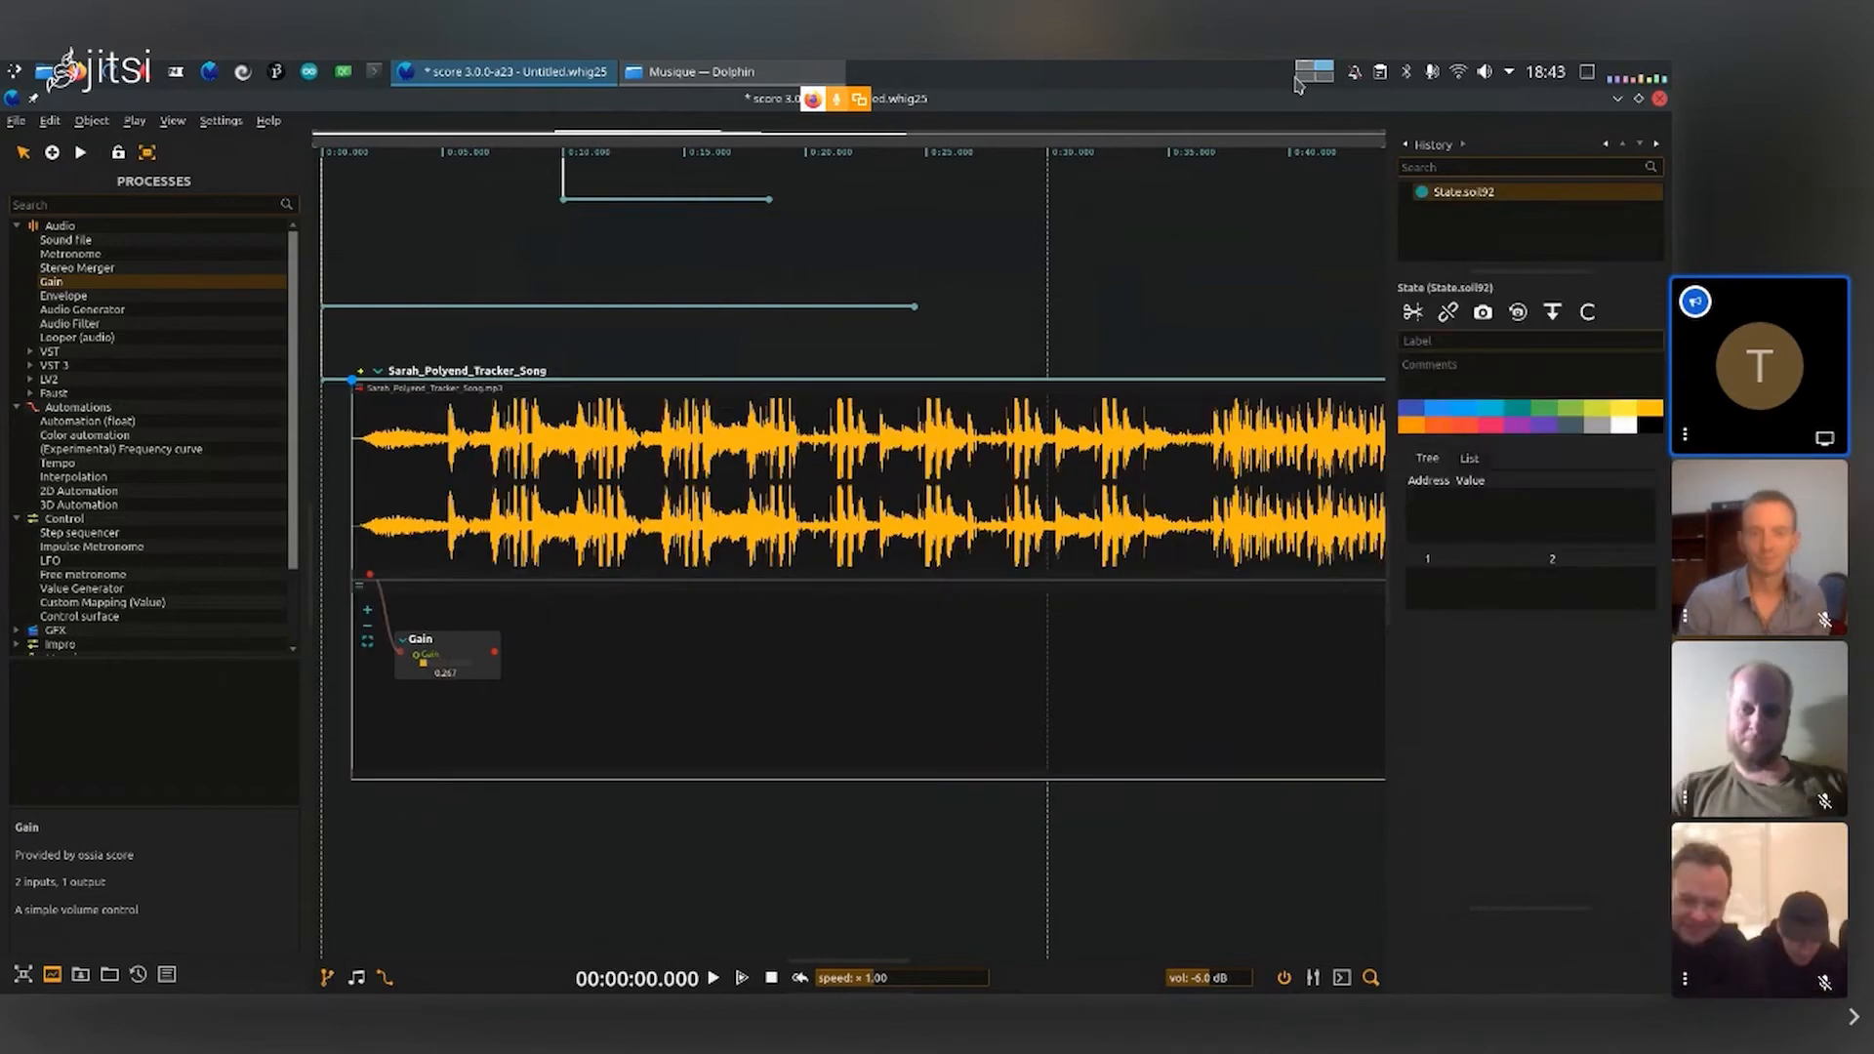
{"action": "left_click", "coordinate": [1305, 78]}
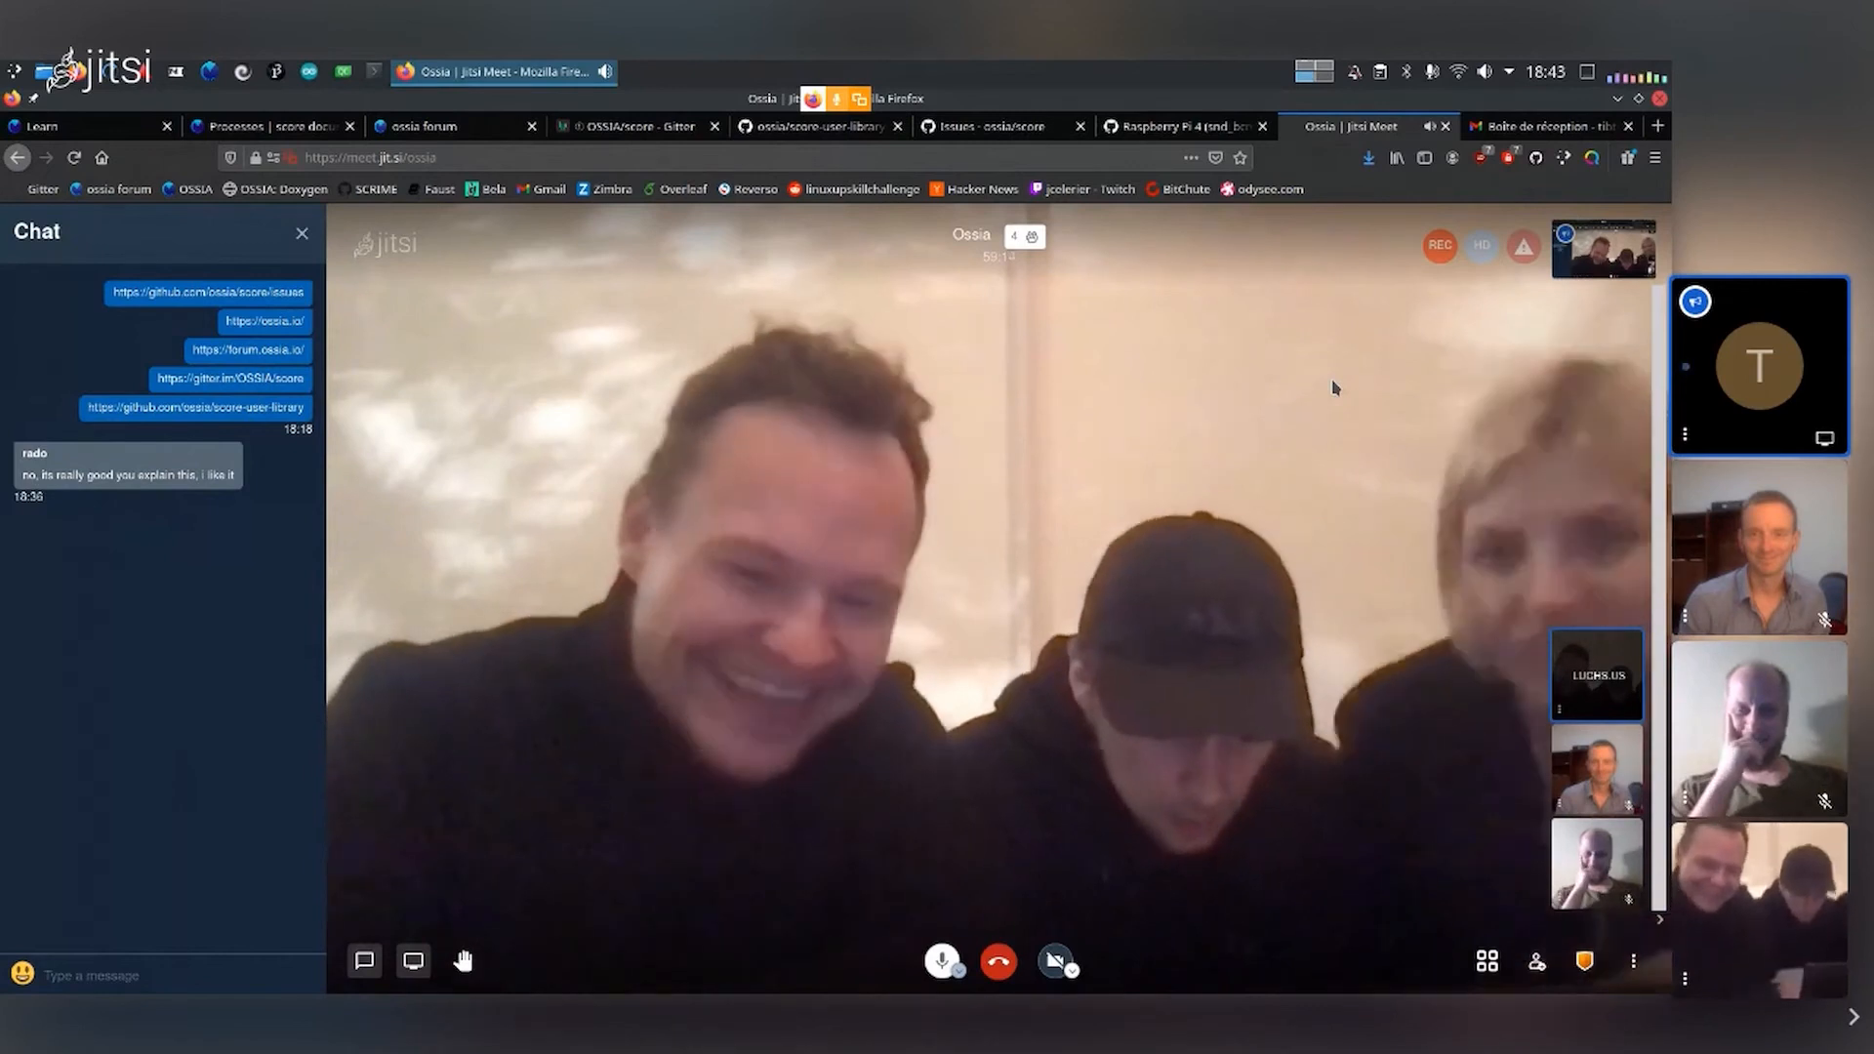
{"action": "key", "text": "ctrl+F2"}
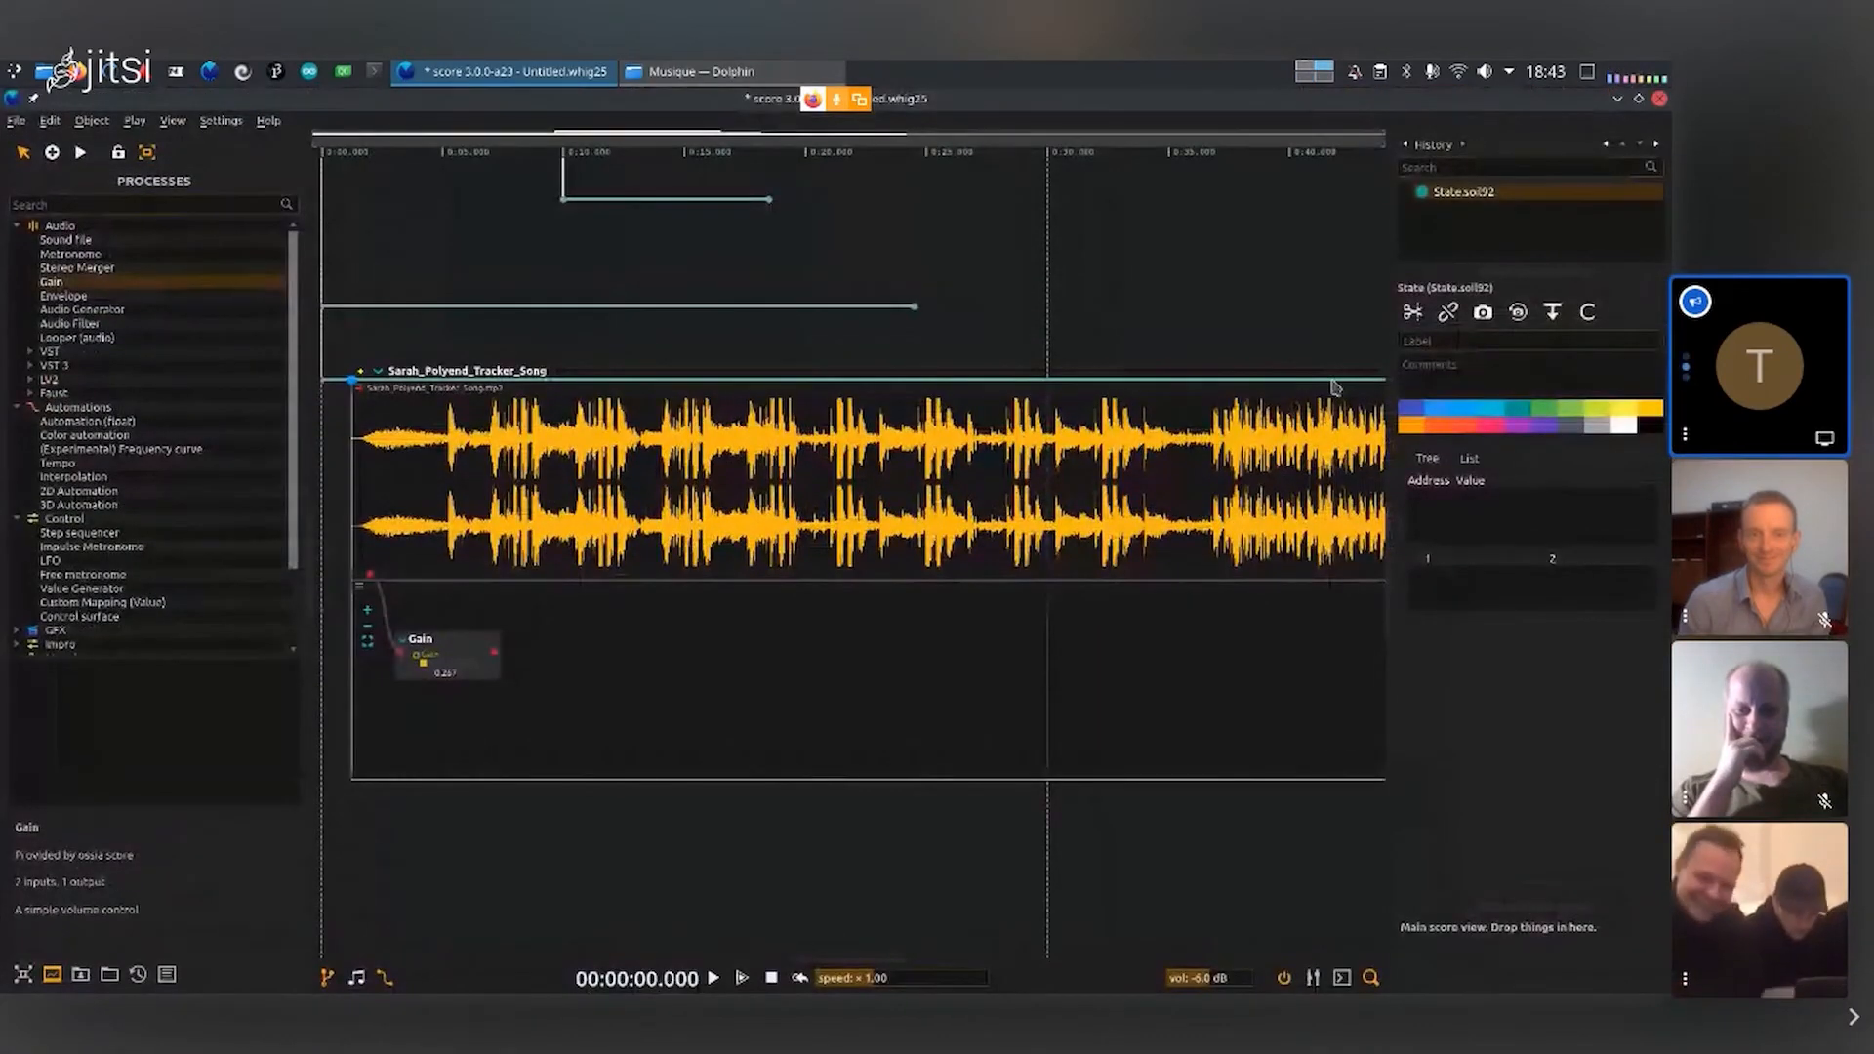
Step: Move the Gain node farther from the sound file's output port and delete the cable between them
{"action": "left_click", "coordinate": [469, 640]}
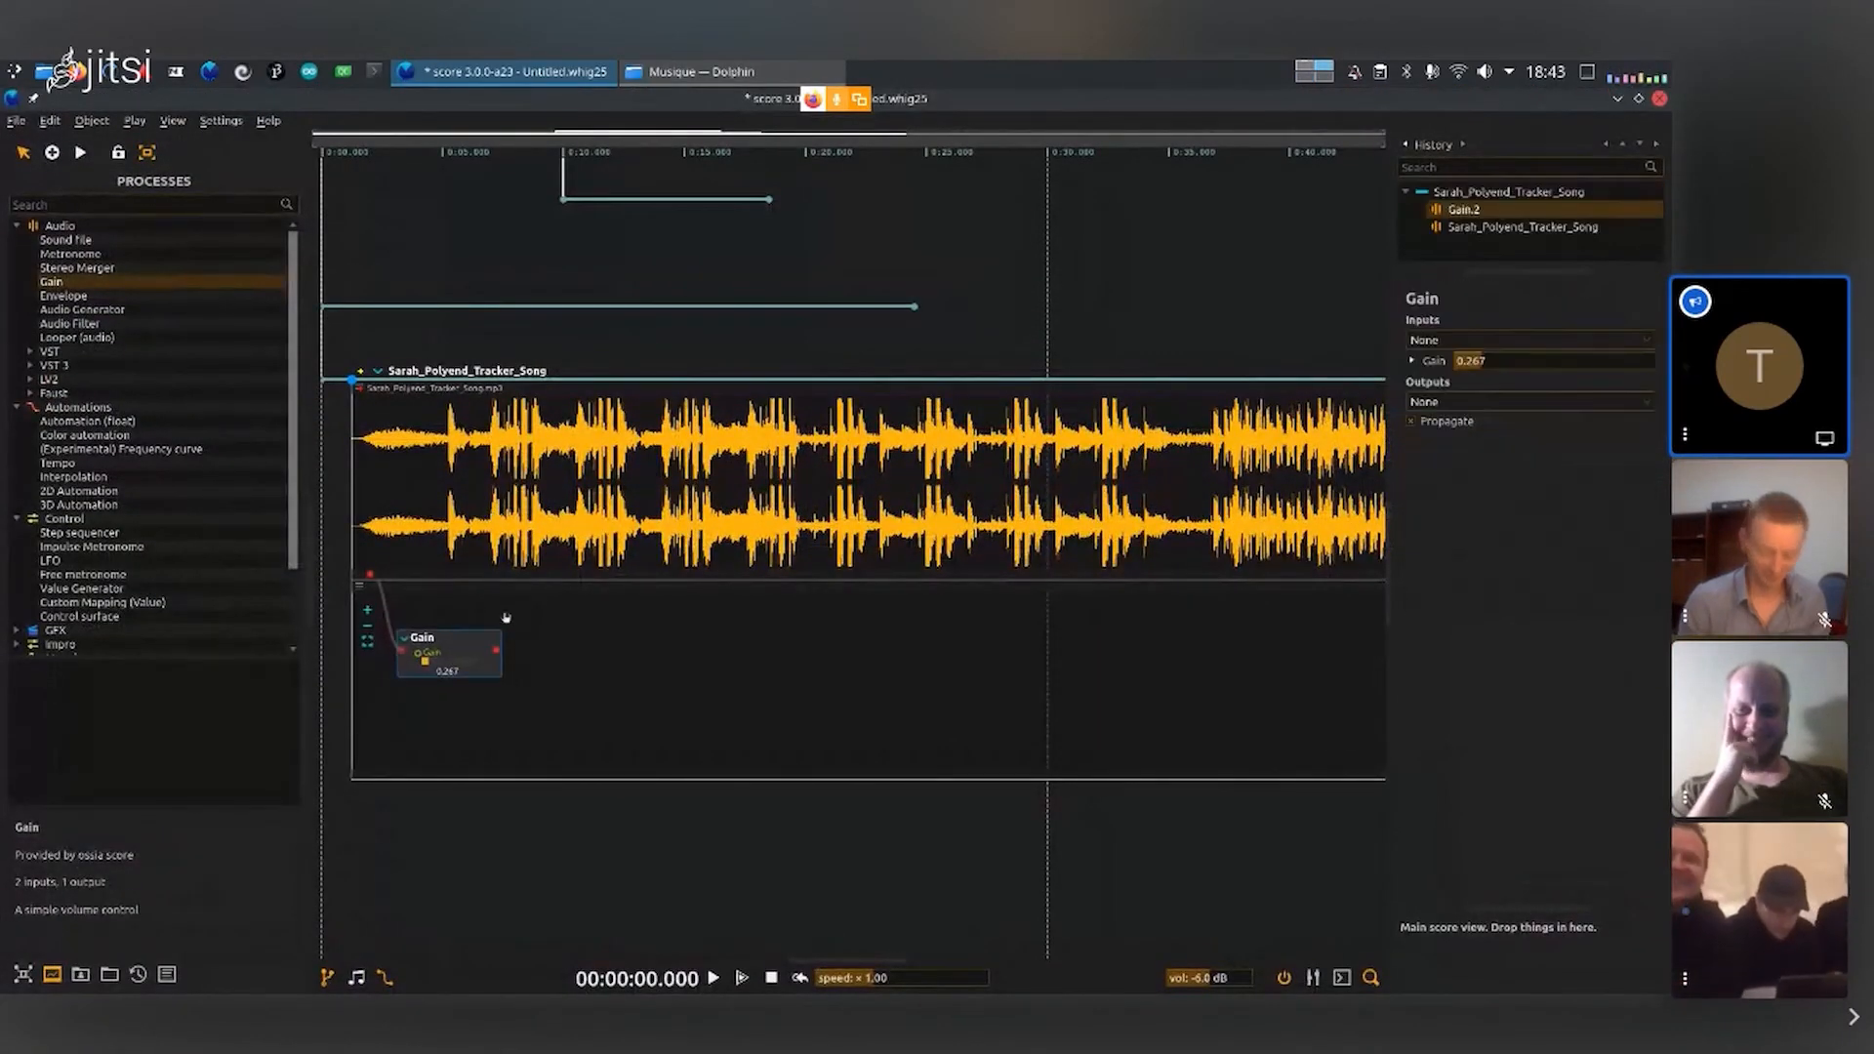
{"action": "left_click_drag", "start_coordinate": [468, 640], "coordinate": [532, 639]}
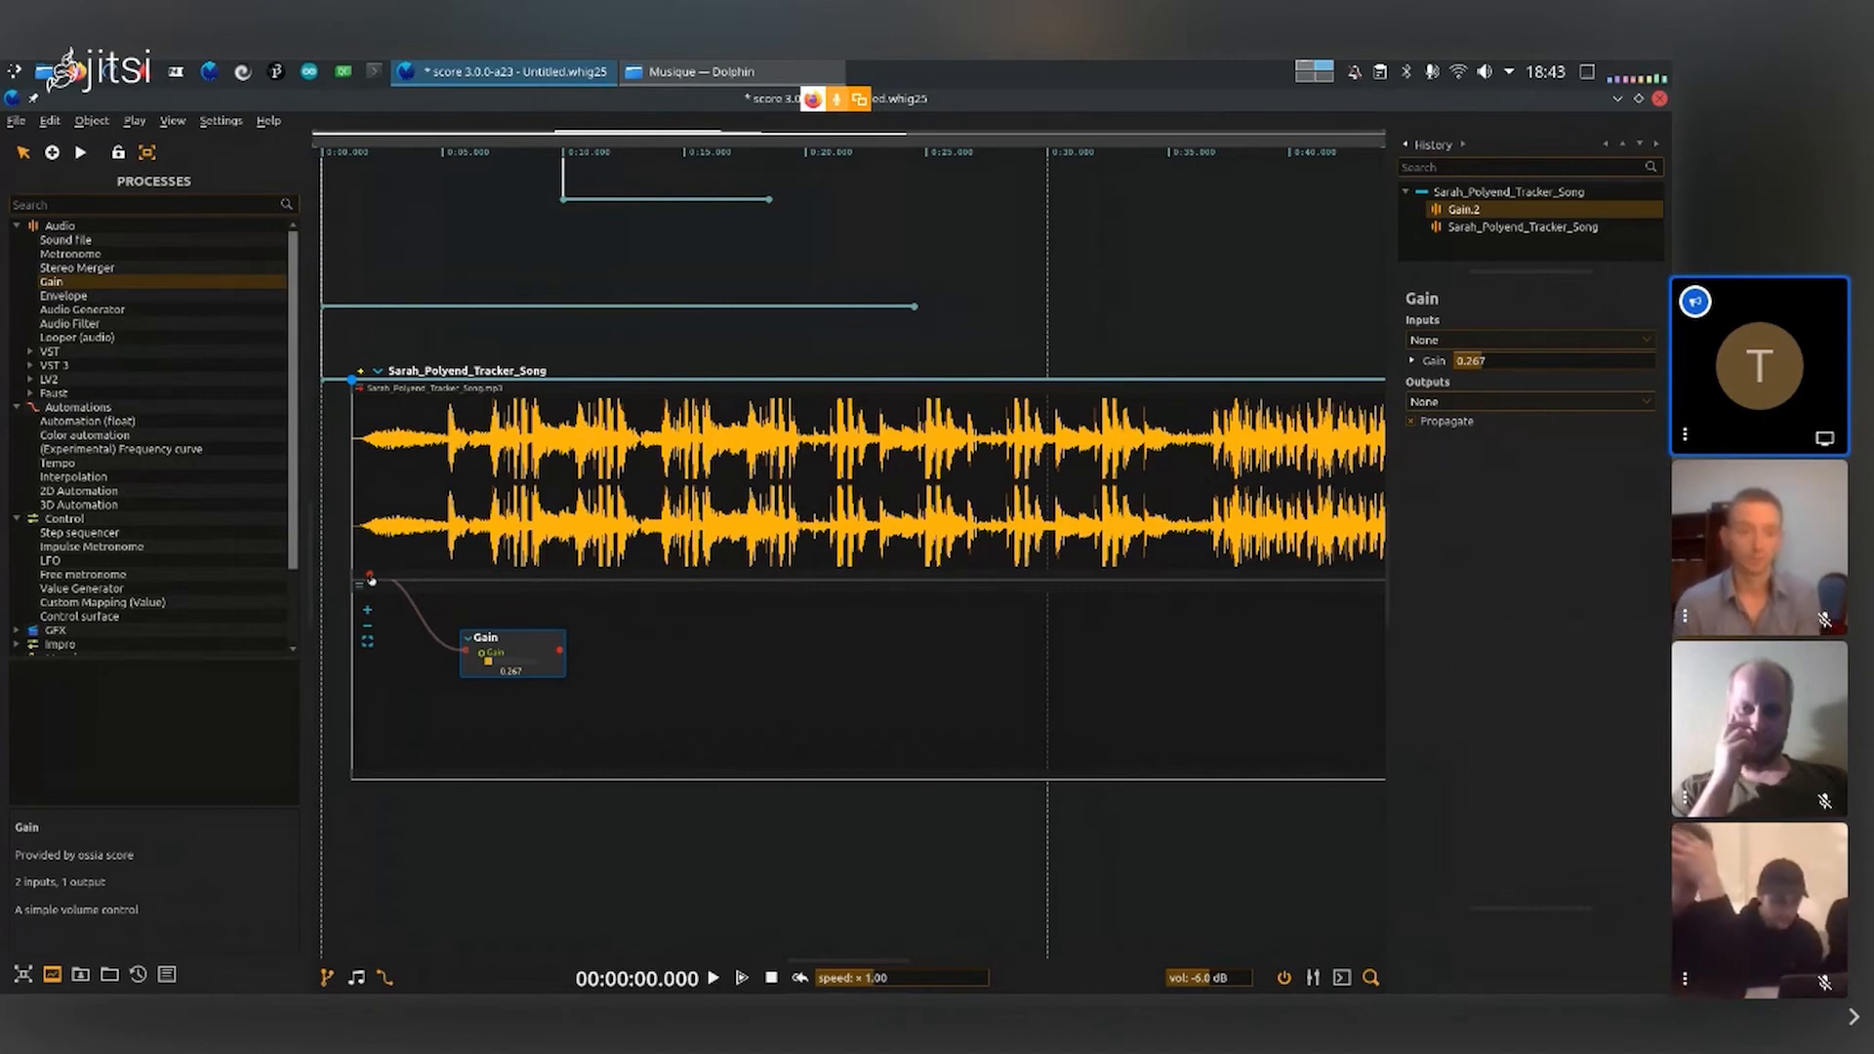
{"action": "left_click", "coordinate": [370, 577]}
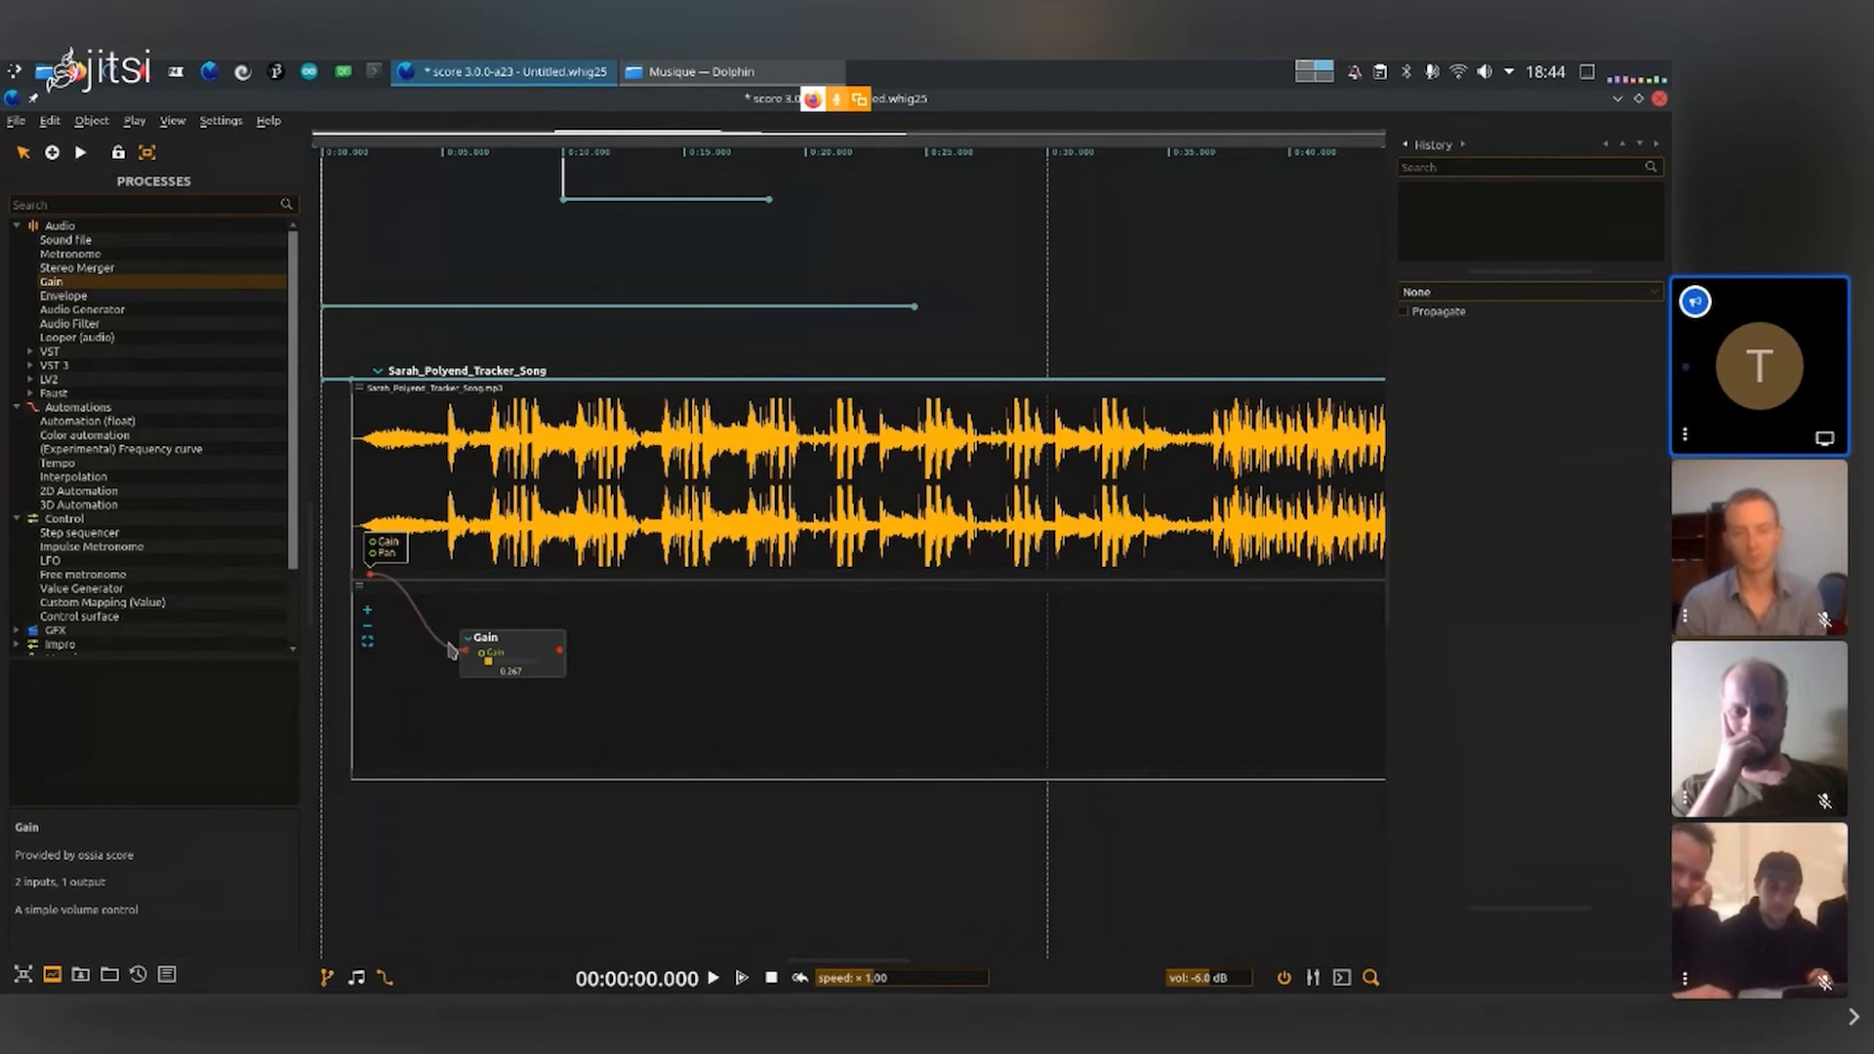
{"action": "left_click", "coordinate": [429, 627]}
{"action": "key", "text": "Delete"}
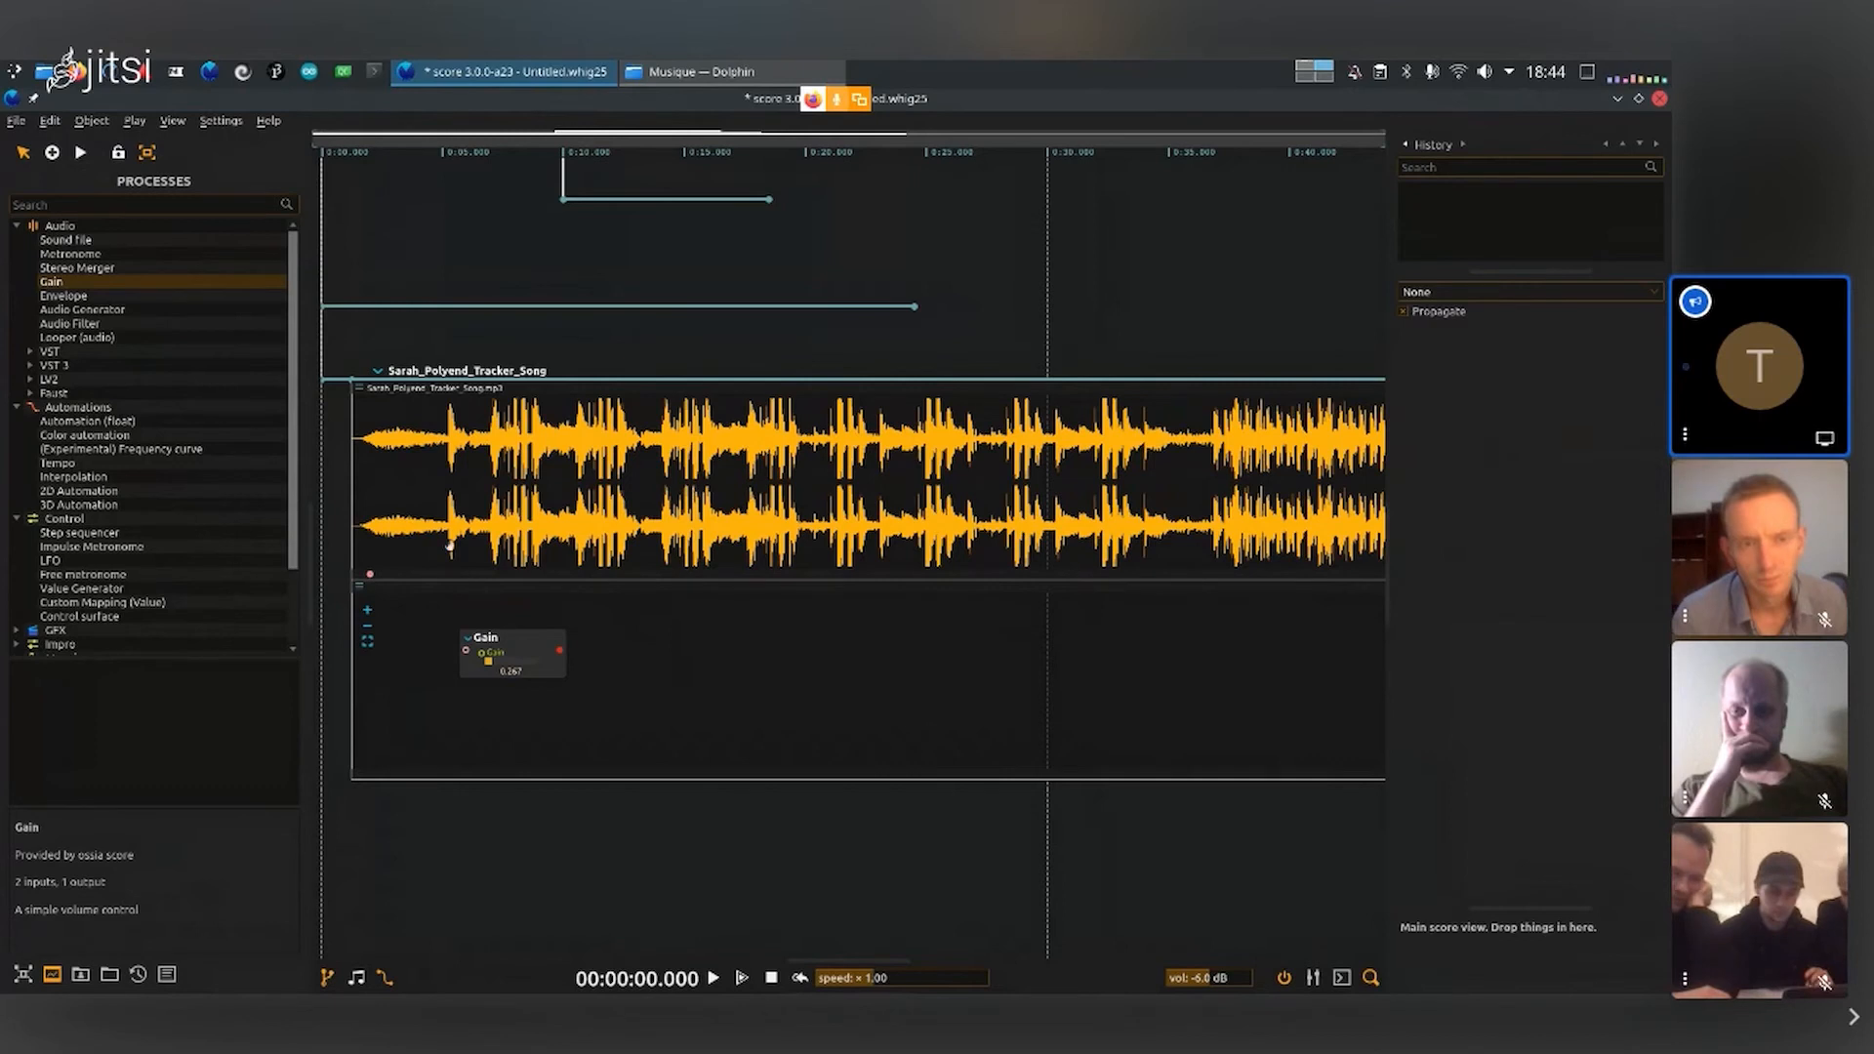
Step: Inspect the routing and propagate settings of the main scenario's audio output port
{"action": "scroll", "coordinate": [437, 548], "scroll_direction": "down", "scroll_amount": 3}
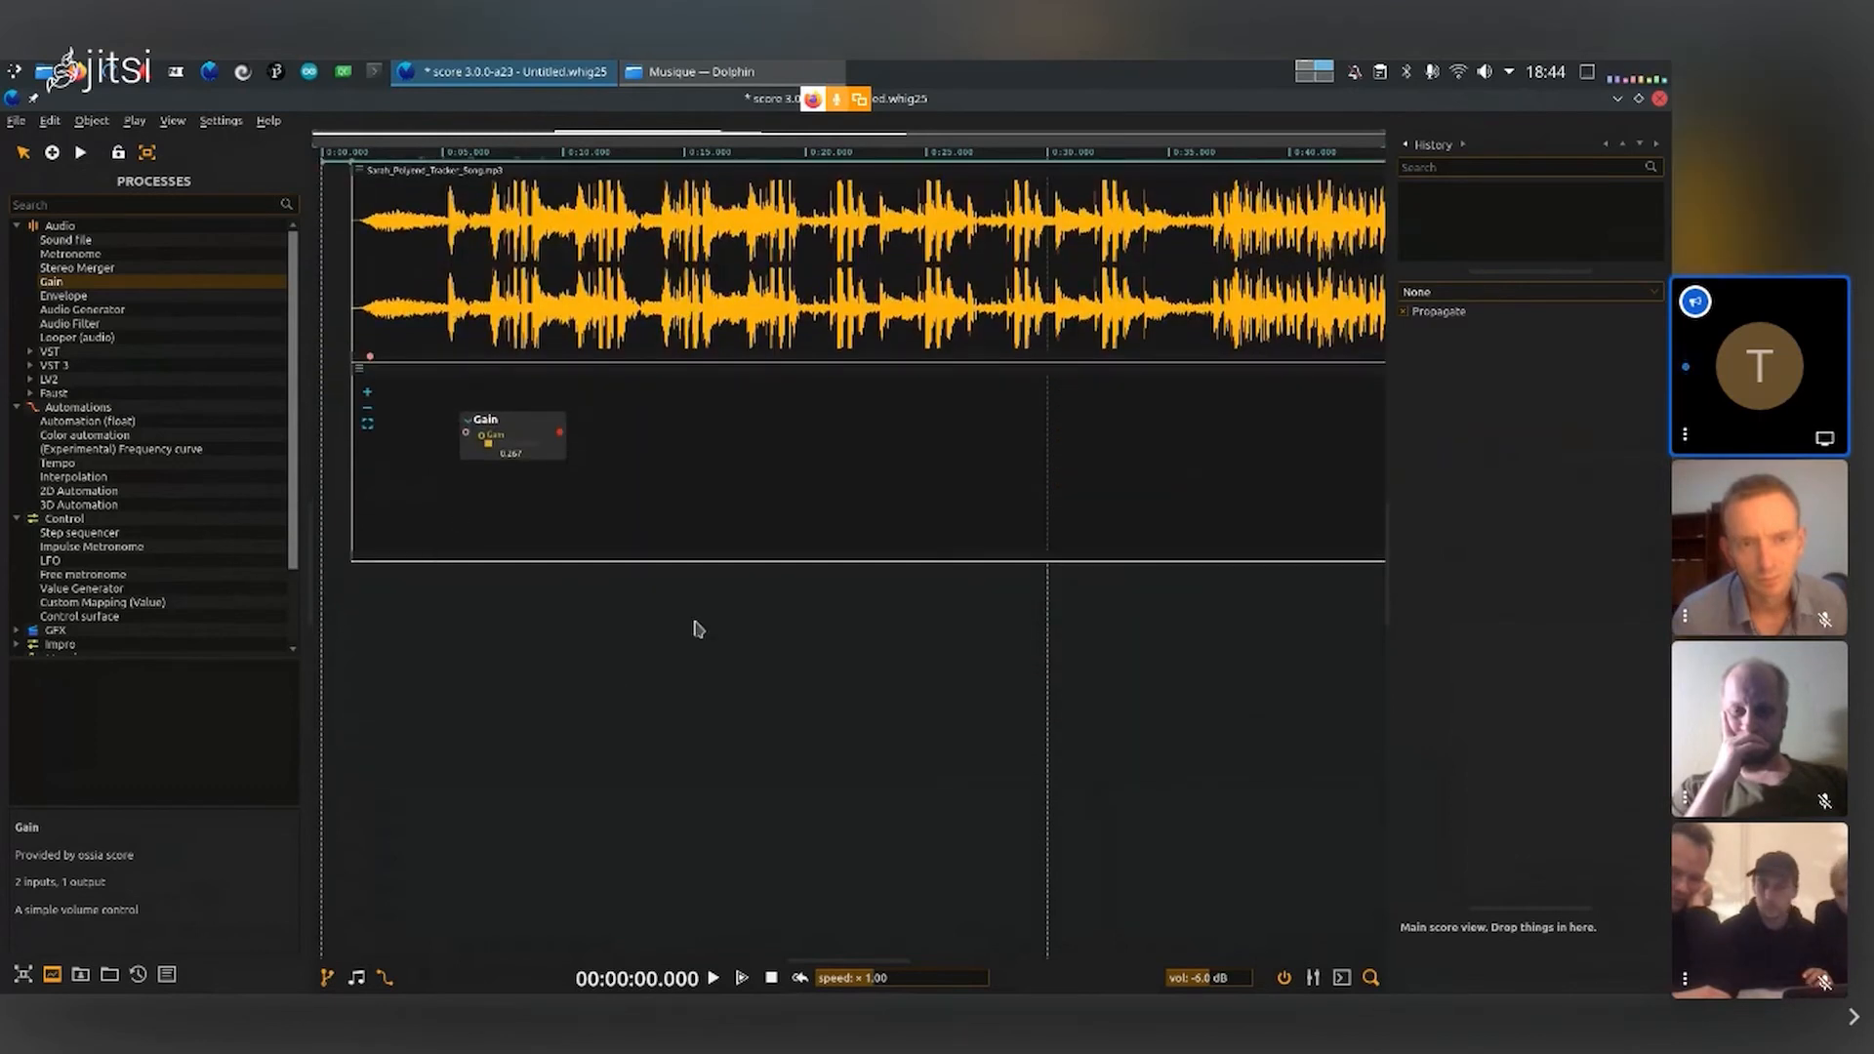
{"action": "scroll", "coordinate": [678, 680], "scroll_direction": "down", "scroll_amount": 1}
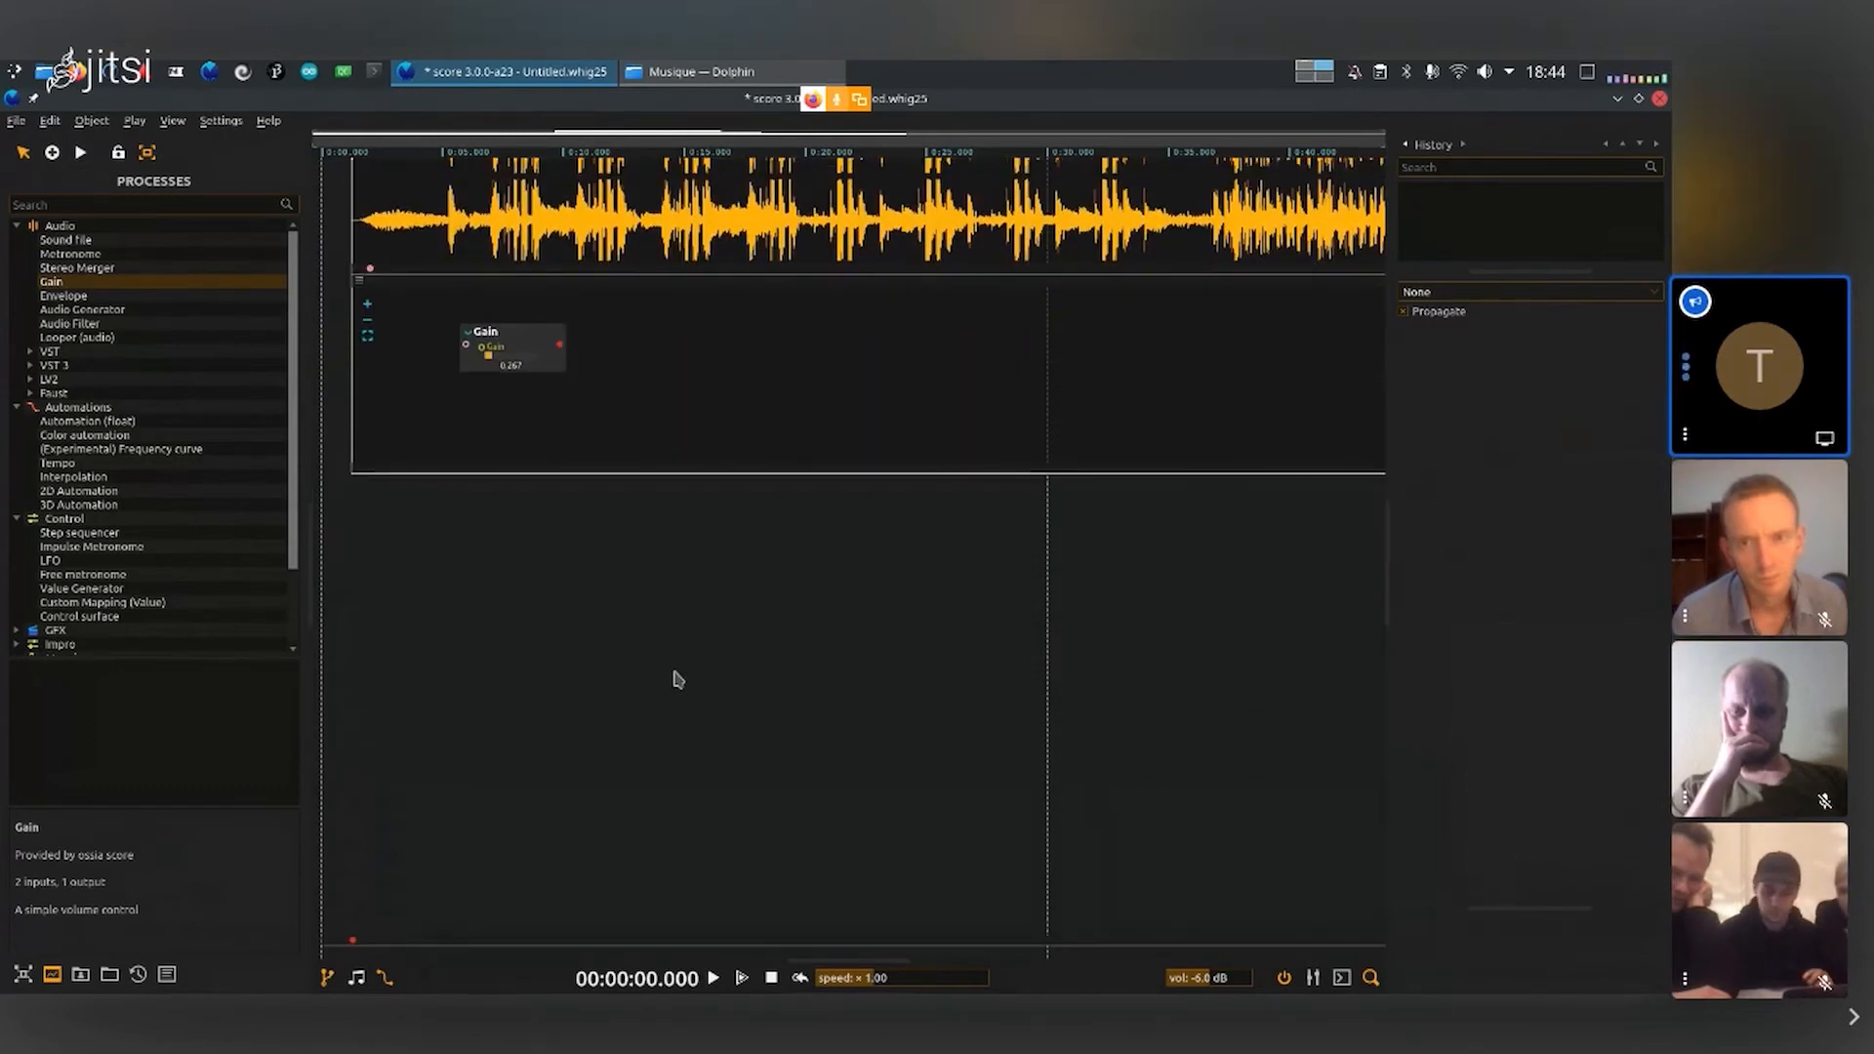
{"action": "left_click", "coordinate": [353, 943]}
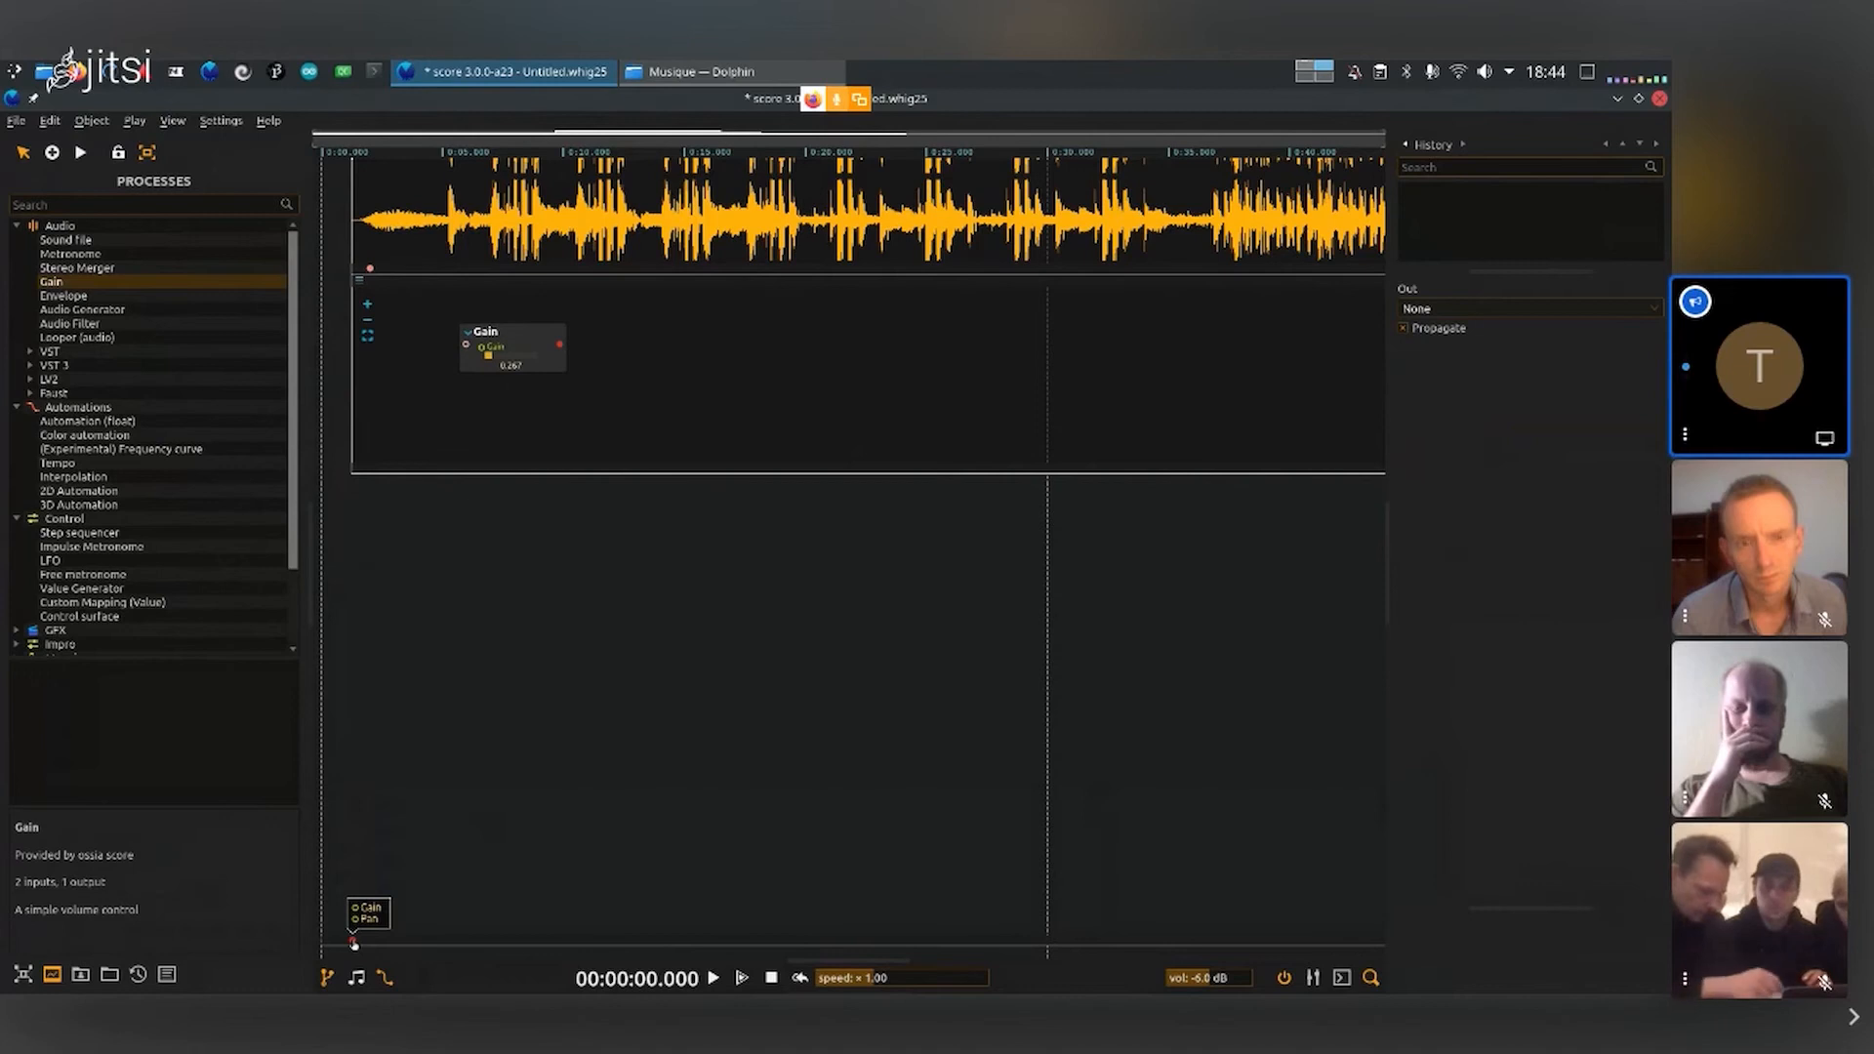
{"action": "left_click", "coordinate": [585, 846]}
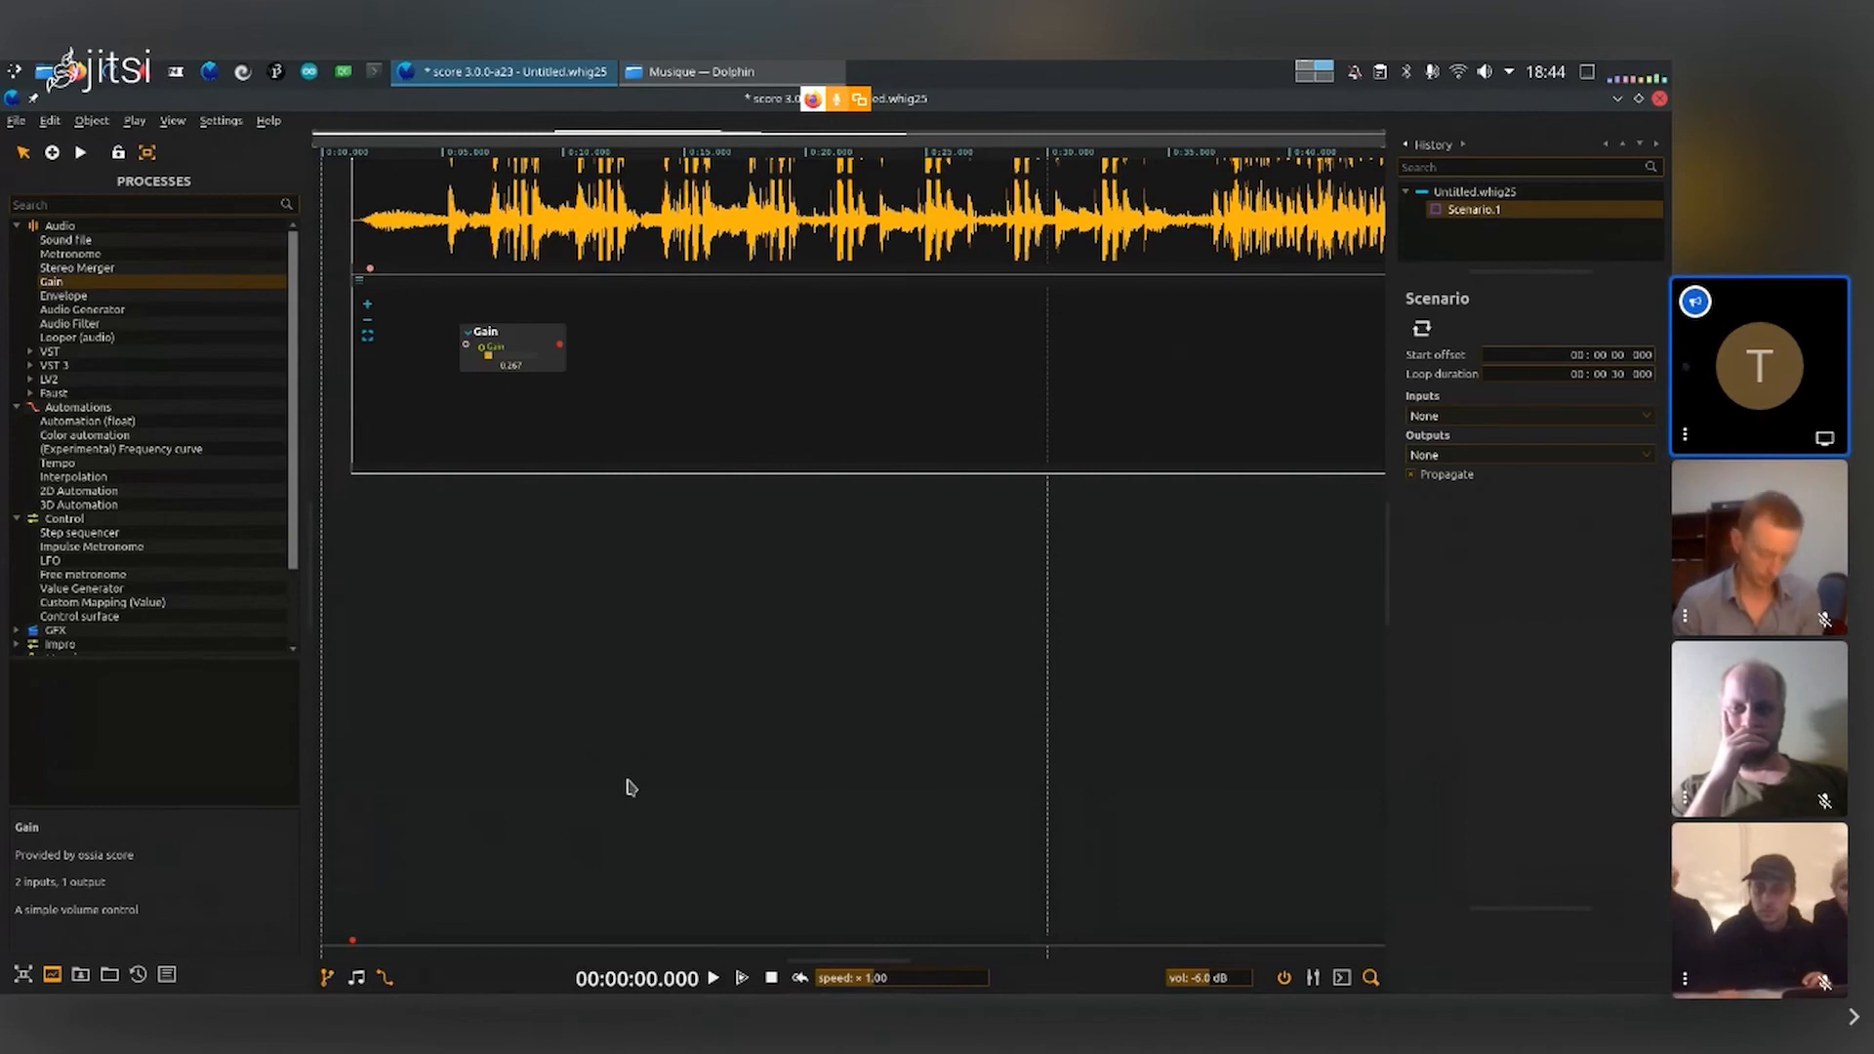
Step: Reconnect the sound file's audio output to the Gain process's audio input with a cable
{"action": "scroll", "coordinate": [627, 783], "scroll_direction": "up", "scroll_amount": 3}
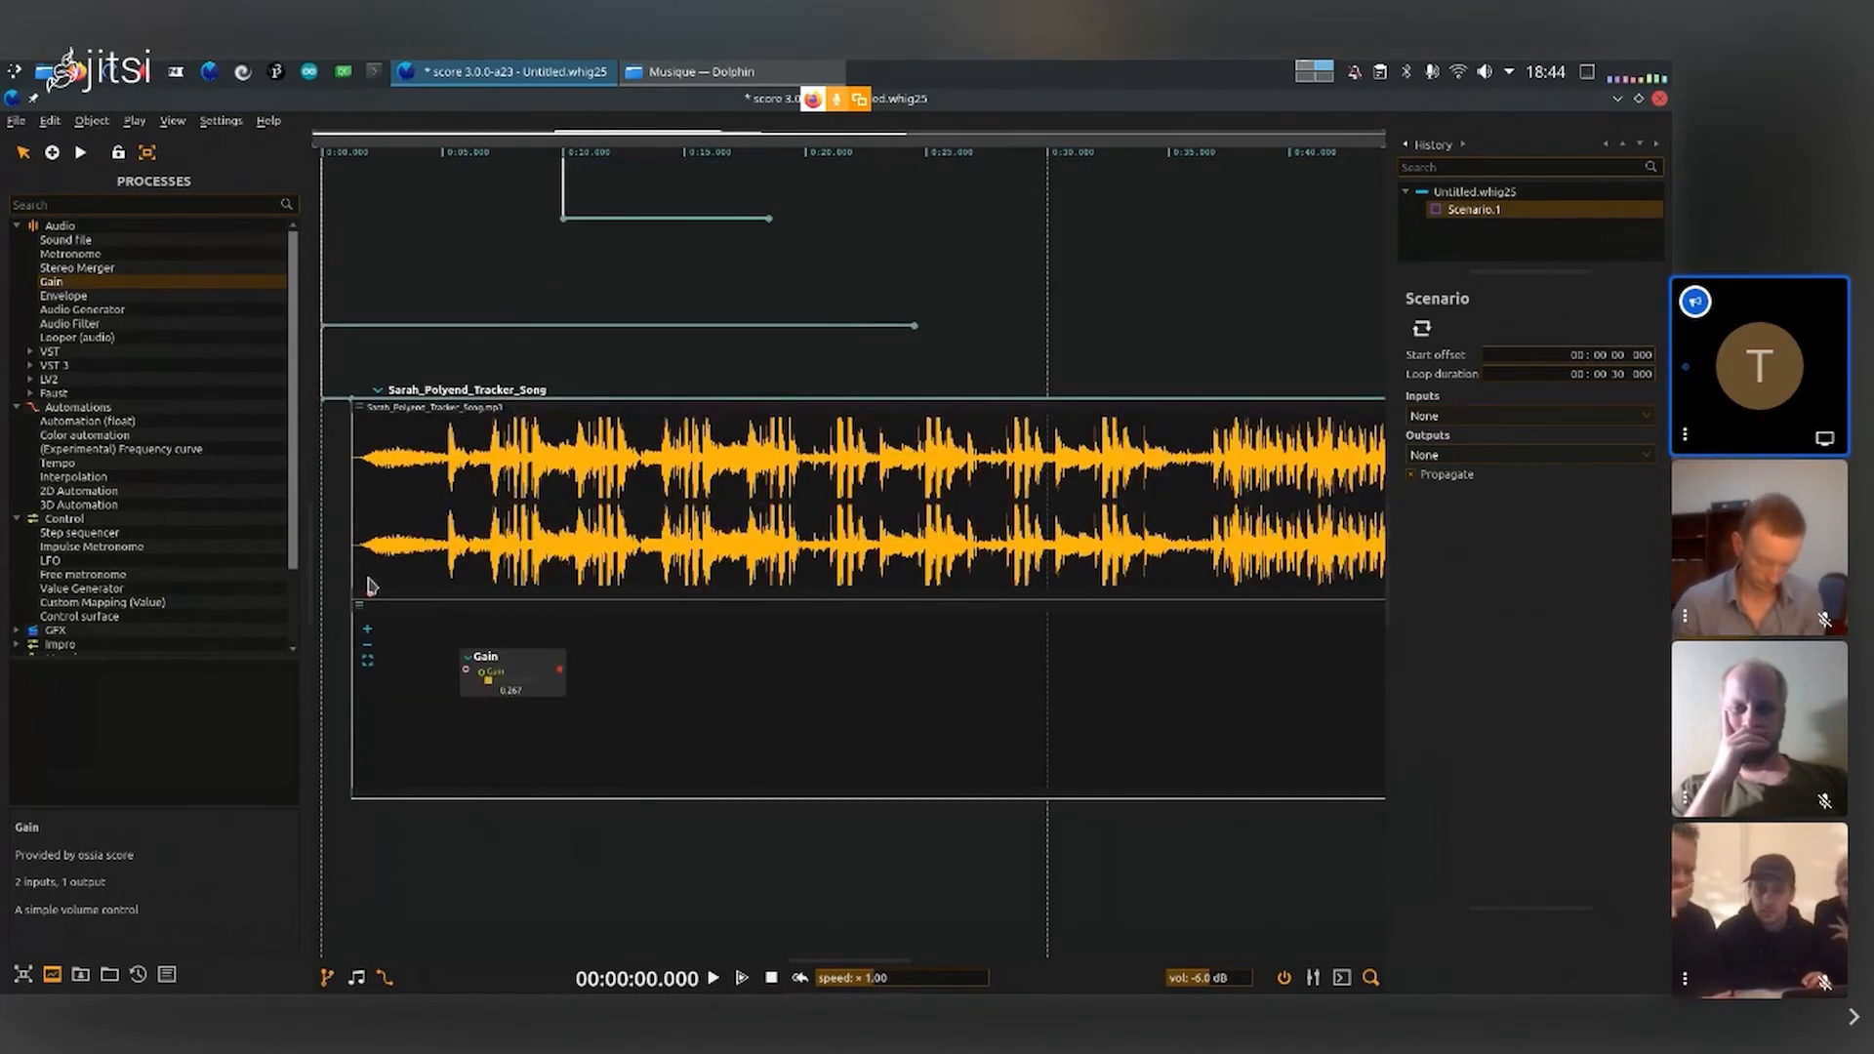
{"action": "left_click", "coordinate": [371, 595]}
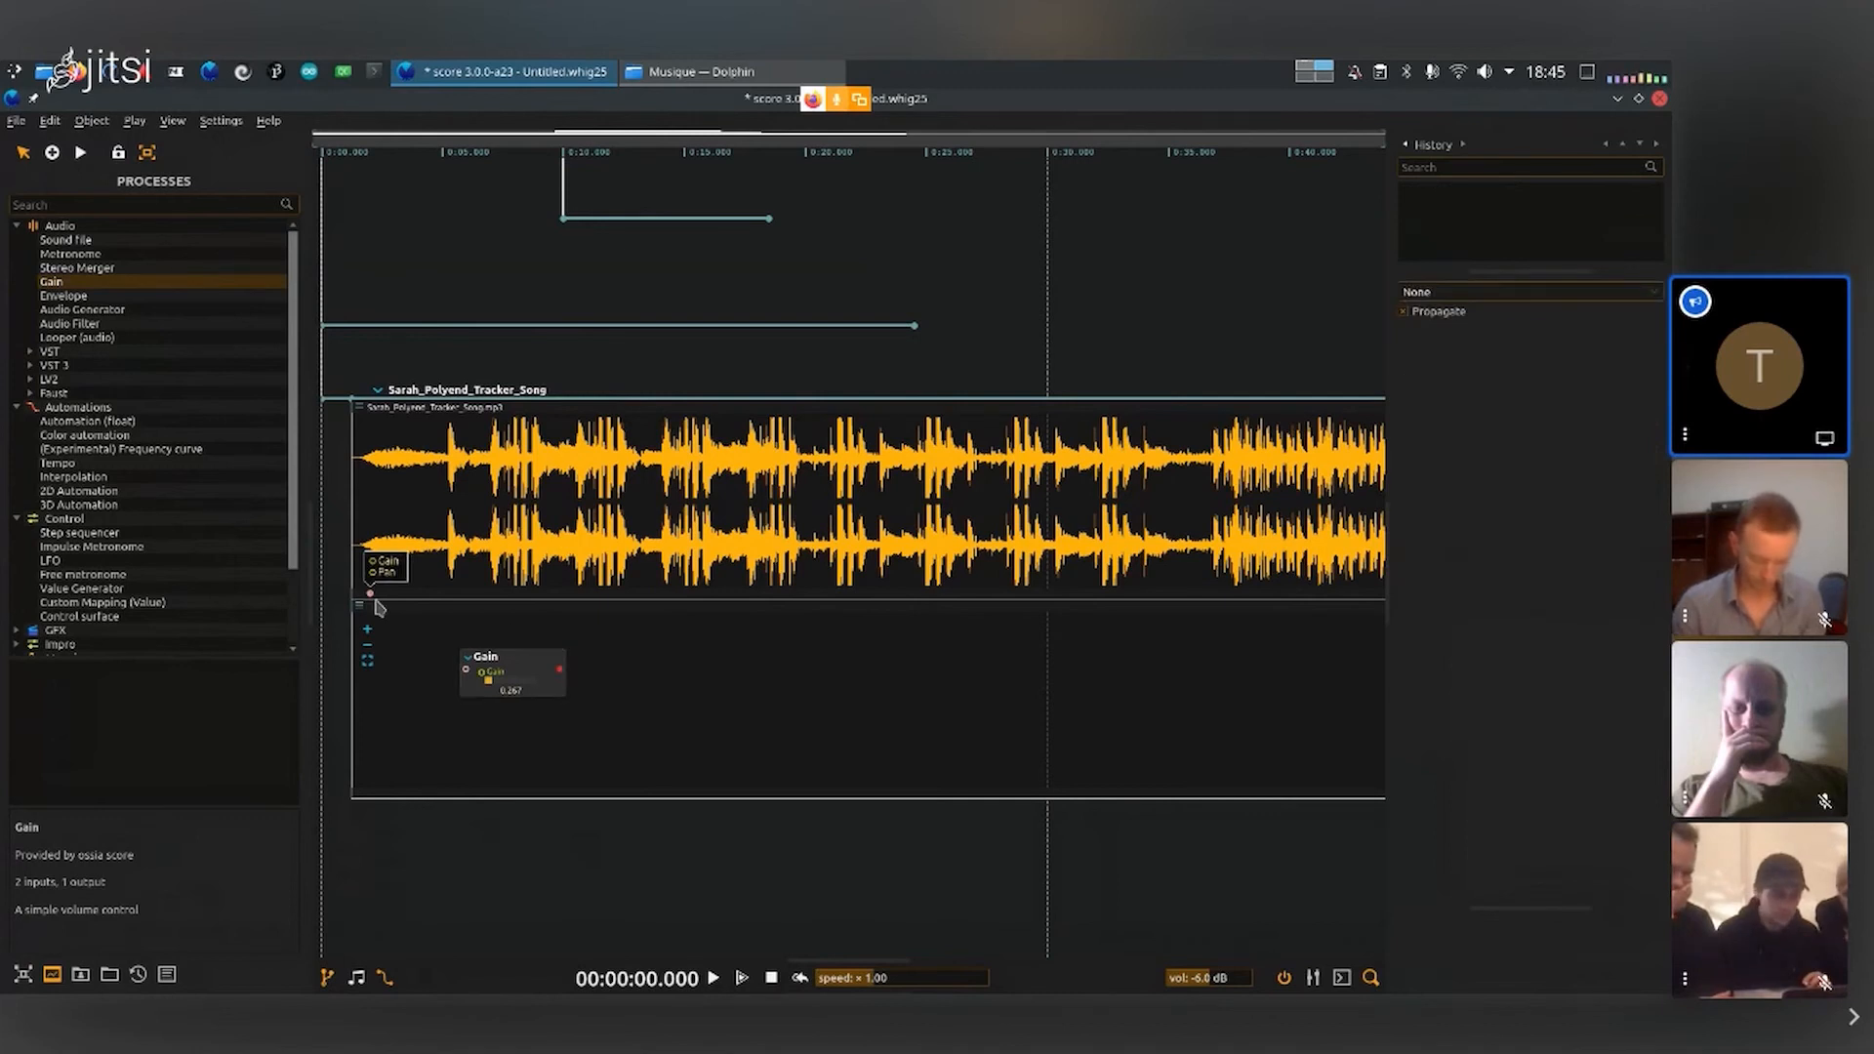
{"action": "left_click_drag", "start_coordinate": [371, 595], "coordinate": [466, 670]}
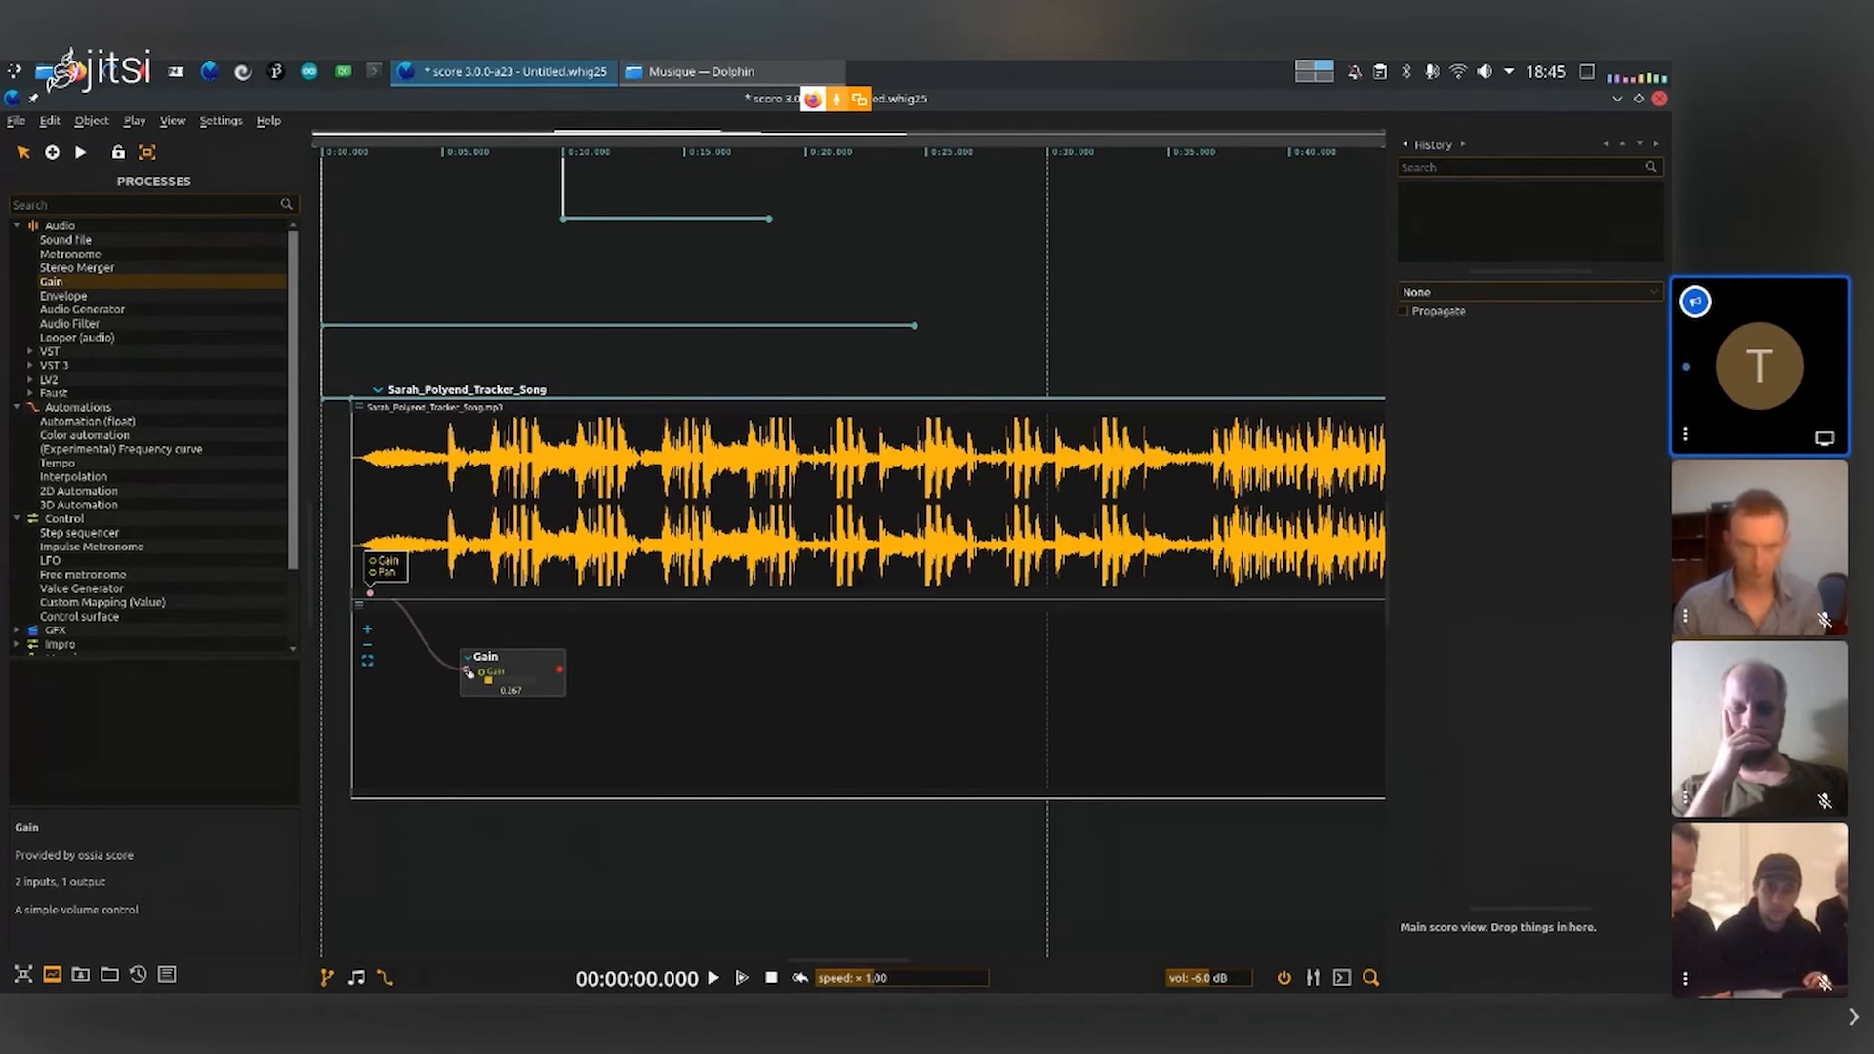
Step: Inspect the Gain process's audio output settings, its Propagate option, and the main scenario's output port
{"action": "left_click", "coordinate": [560, 672]}
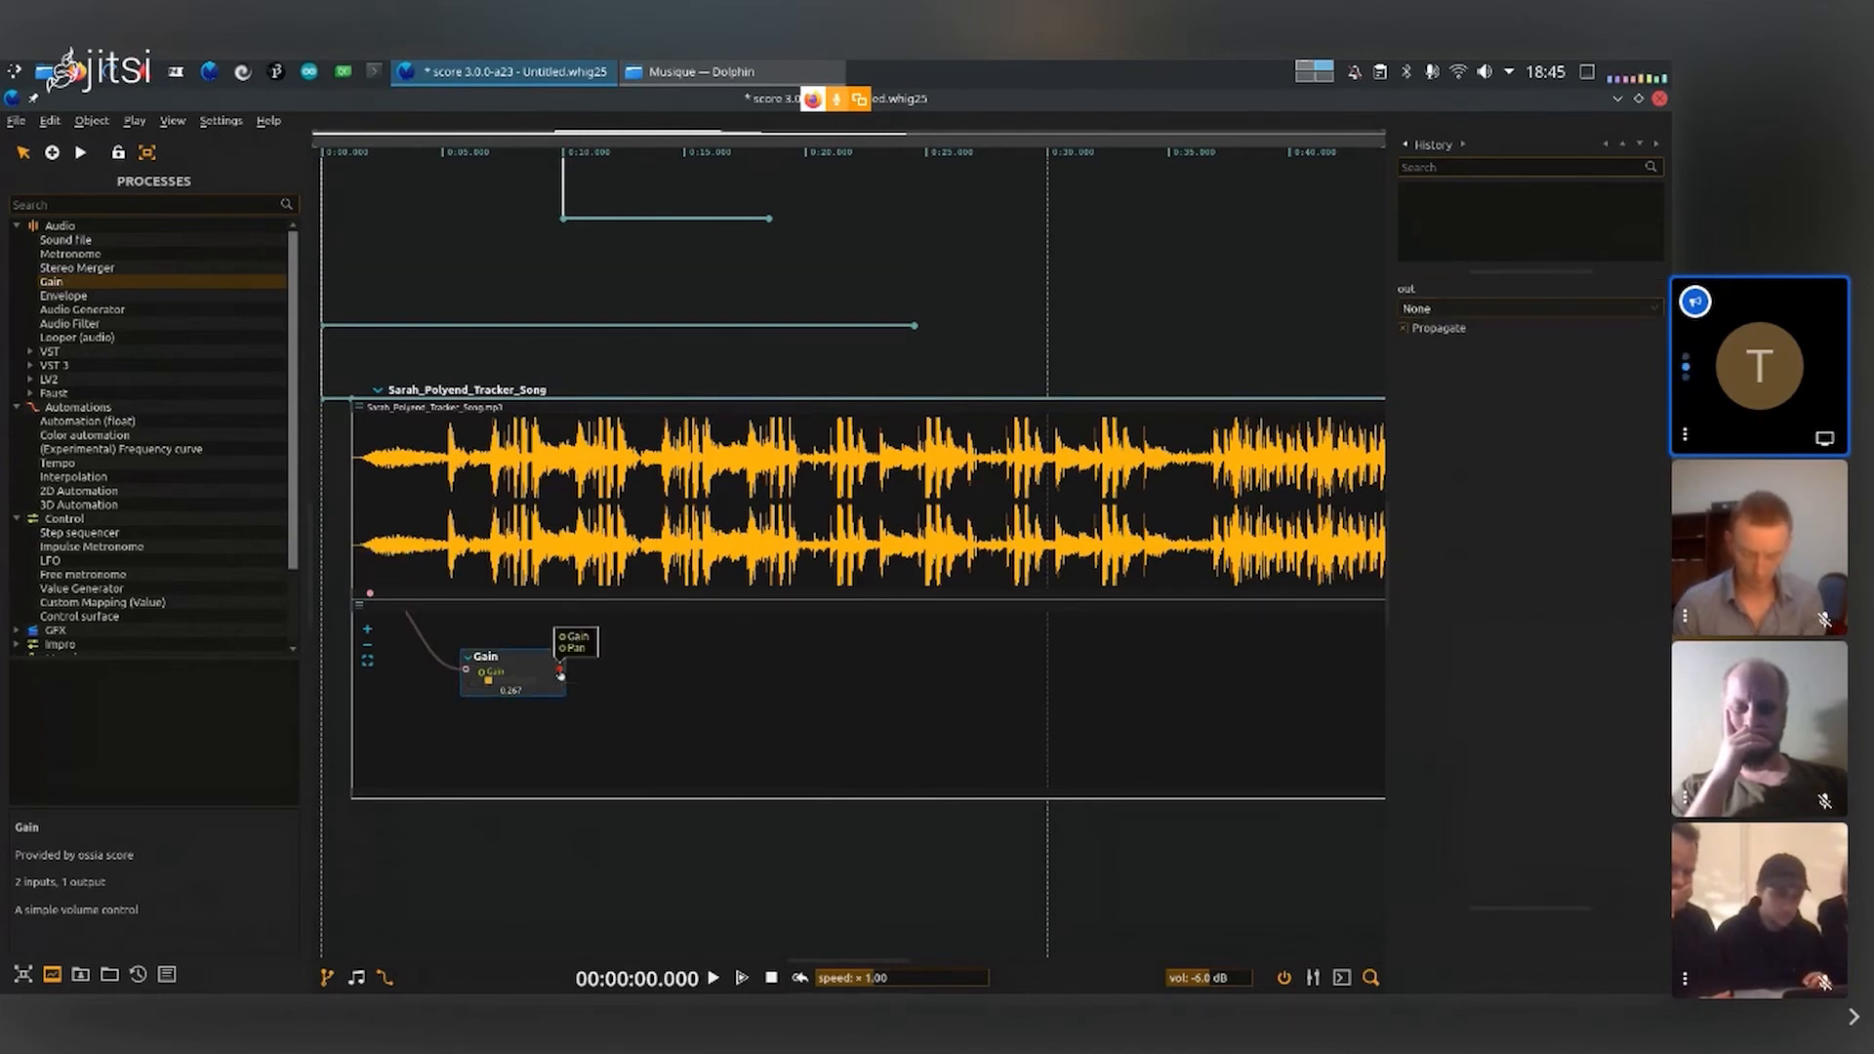
{"action": "left_click", "coordinate": [1404, 330]}
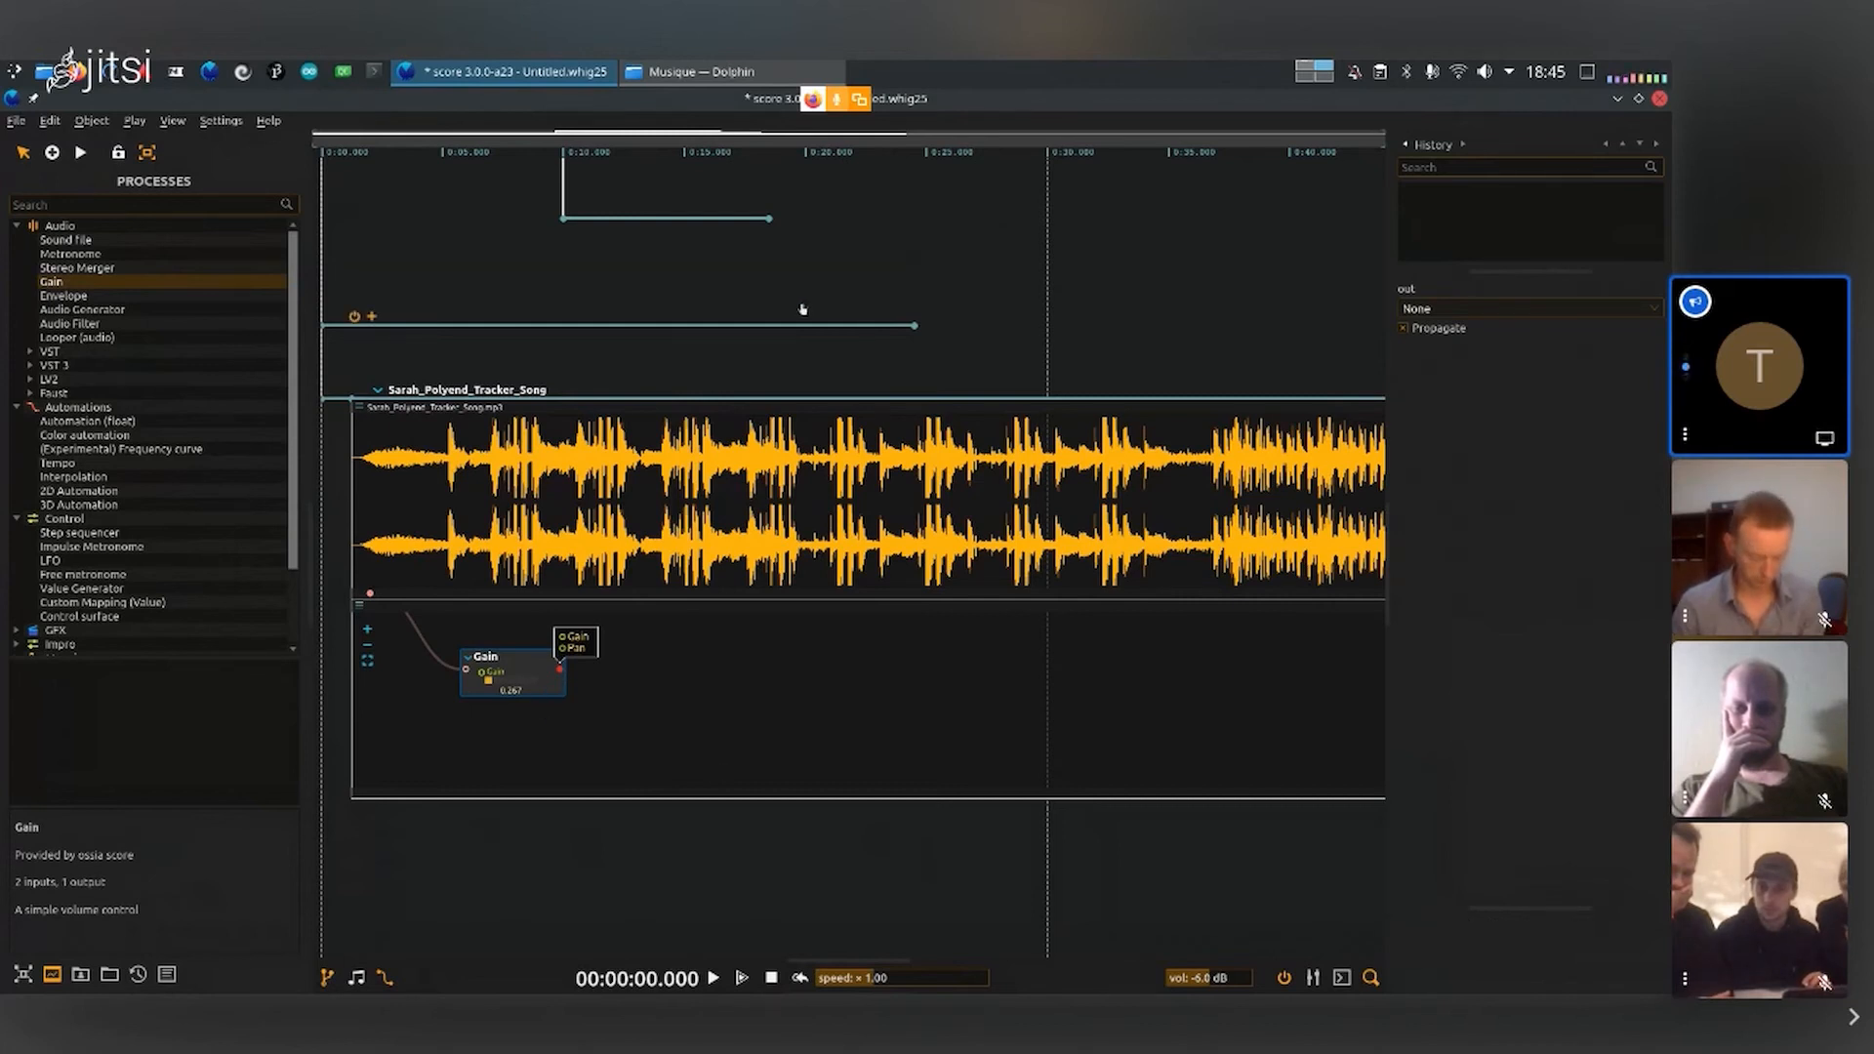
{"action": "left_click", "coordinate": [497, 678]}
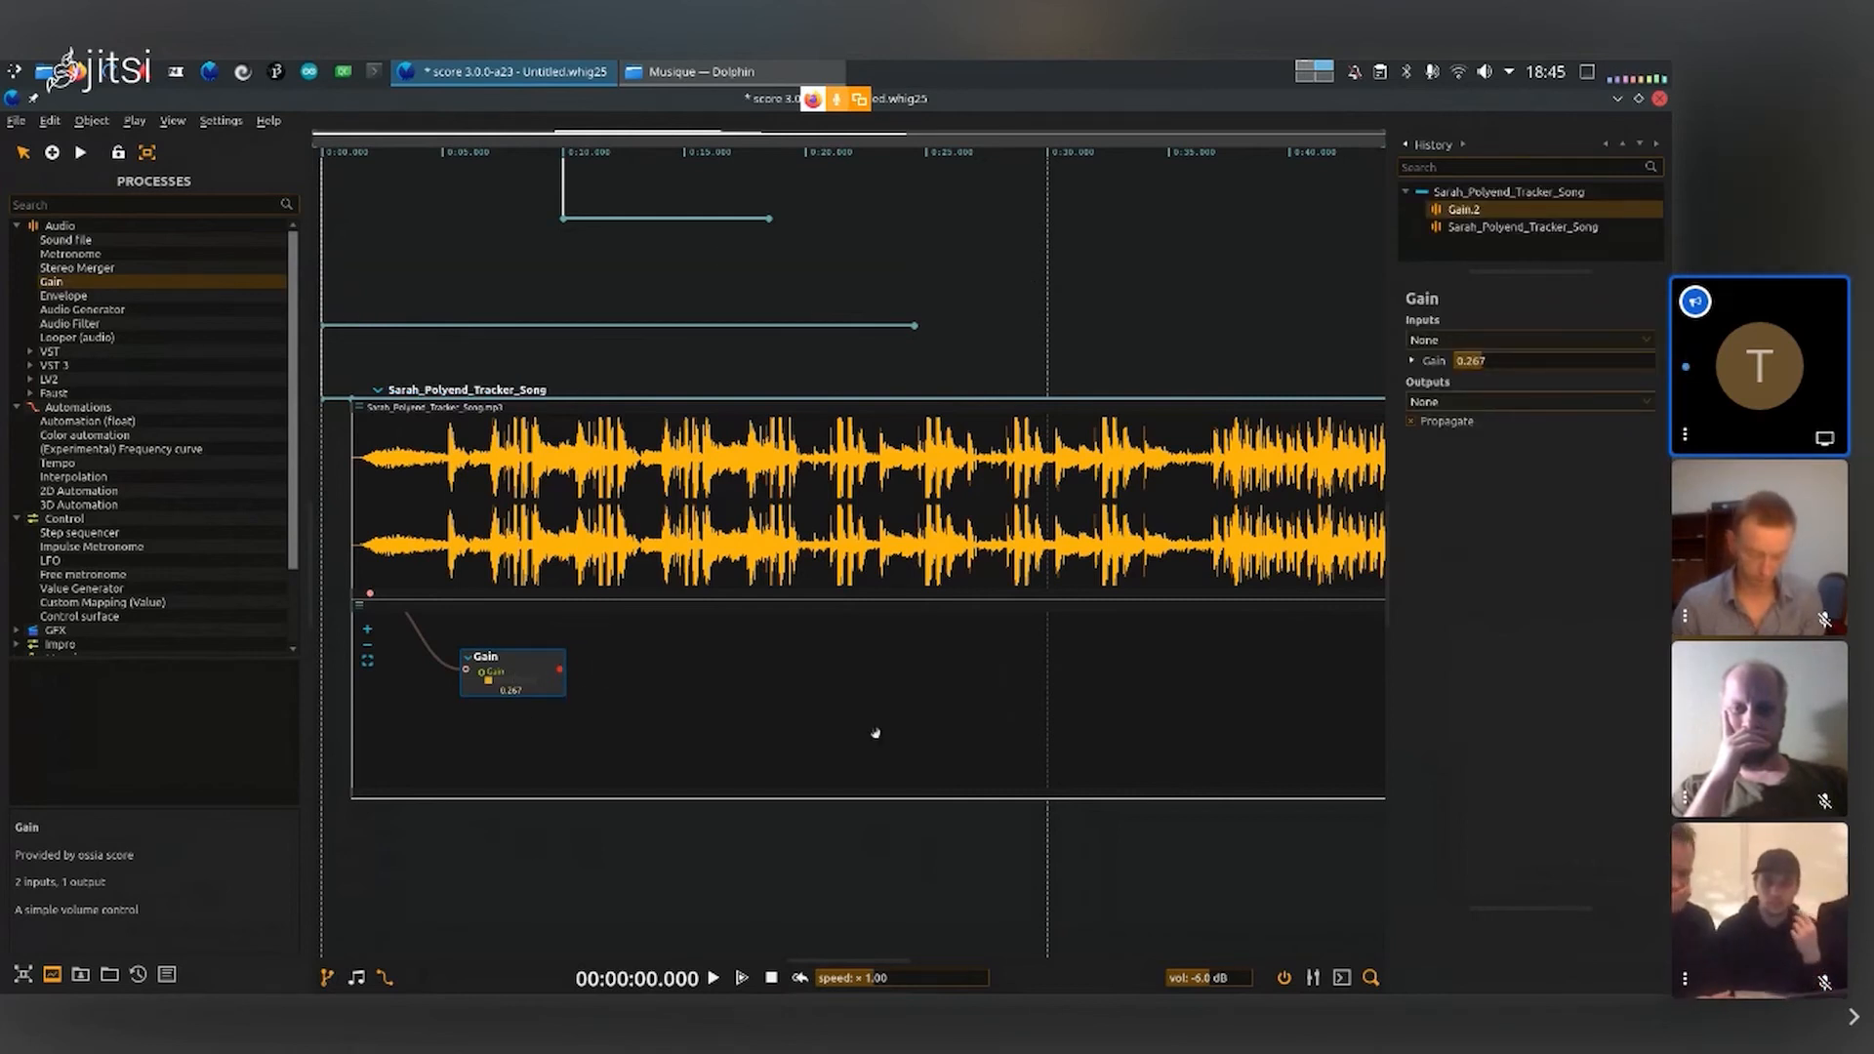
{"action": "scroll", "coordinate": [925, 349], "scroll_direction": "up", "scroll_amount": 3}
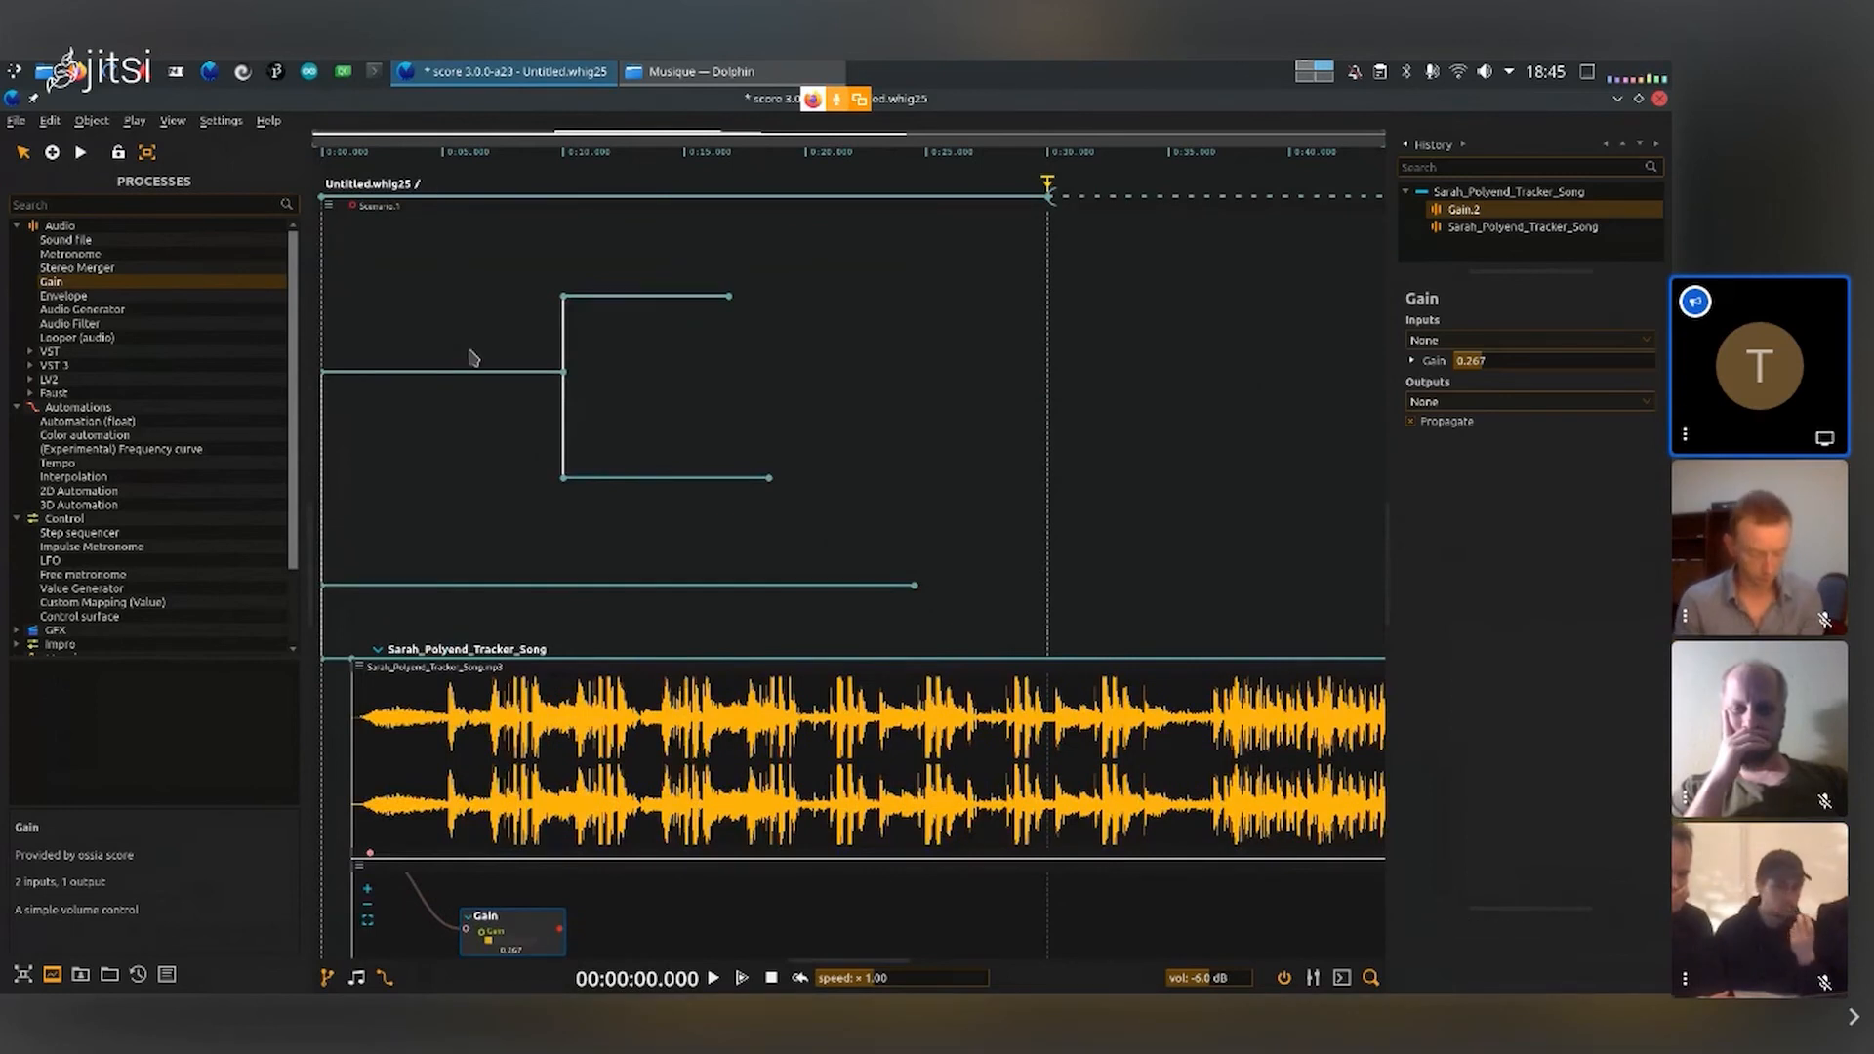
{"action": "scroll", "coordinate": [470, 352], "scroll_direction": "down", "scroll_amount": 6}
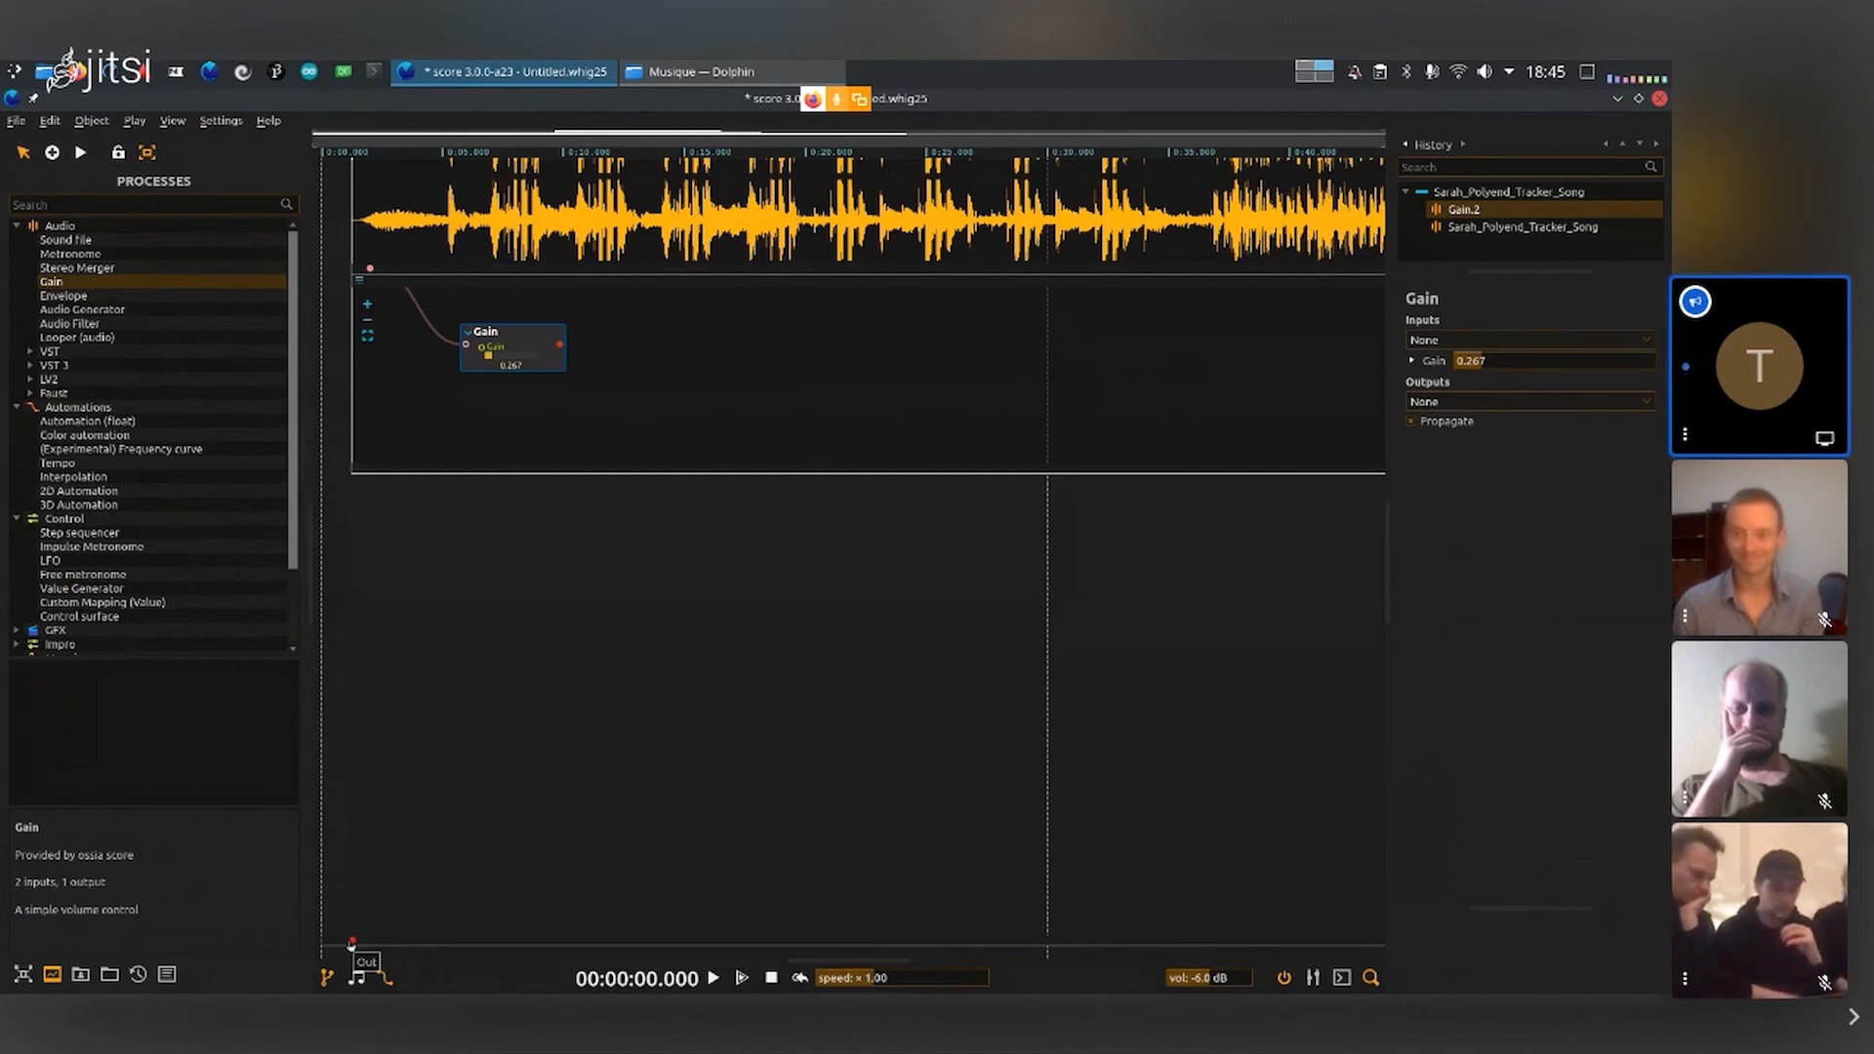
{"action": "scroll", "coordinate": [744, 666], "scroll_direction": "up", "scroll_amount": 3}
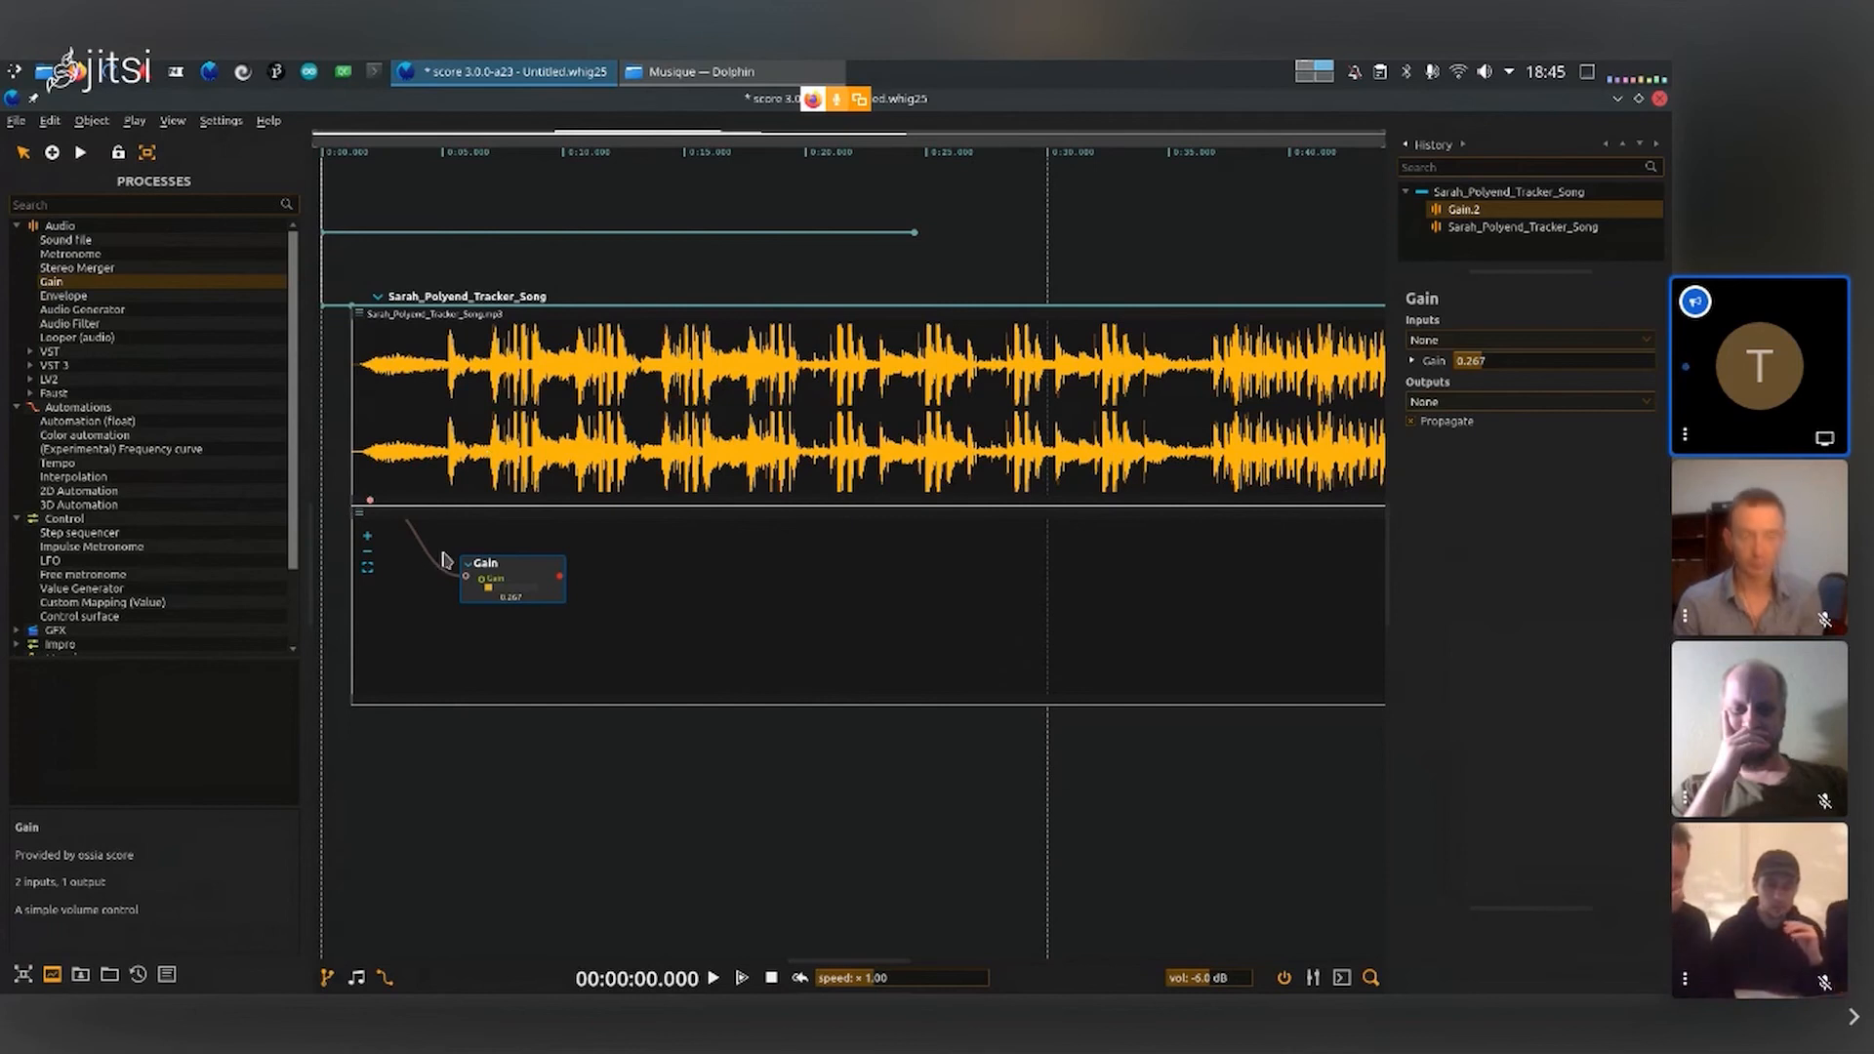
Step: Turn off Propagate on the Gain process's audio output port and play the score briefly
{"action": "left_click", "coordinate": [562, 579]}
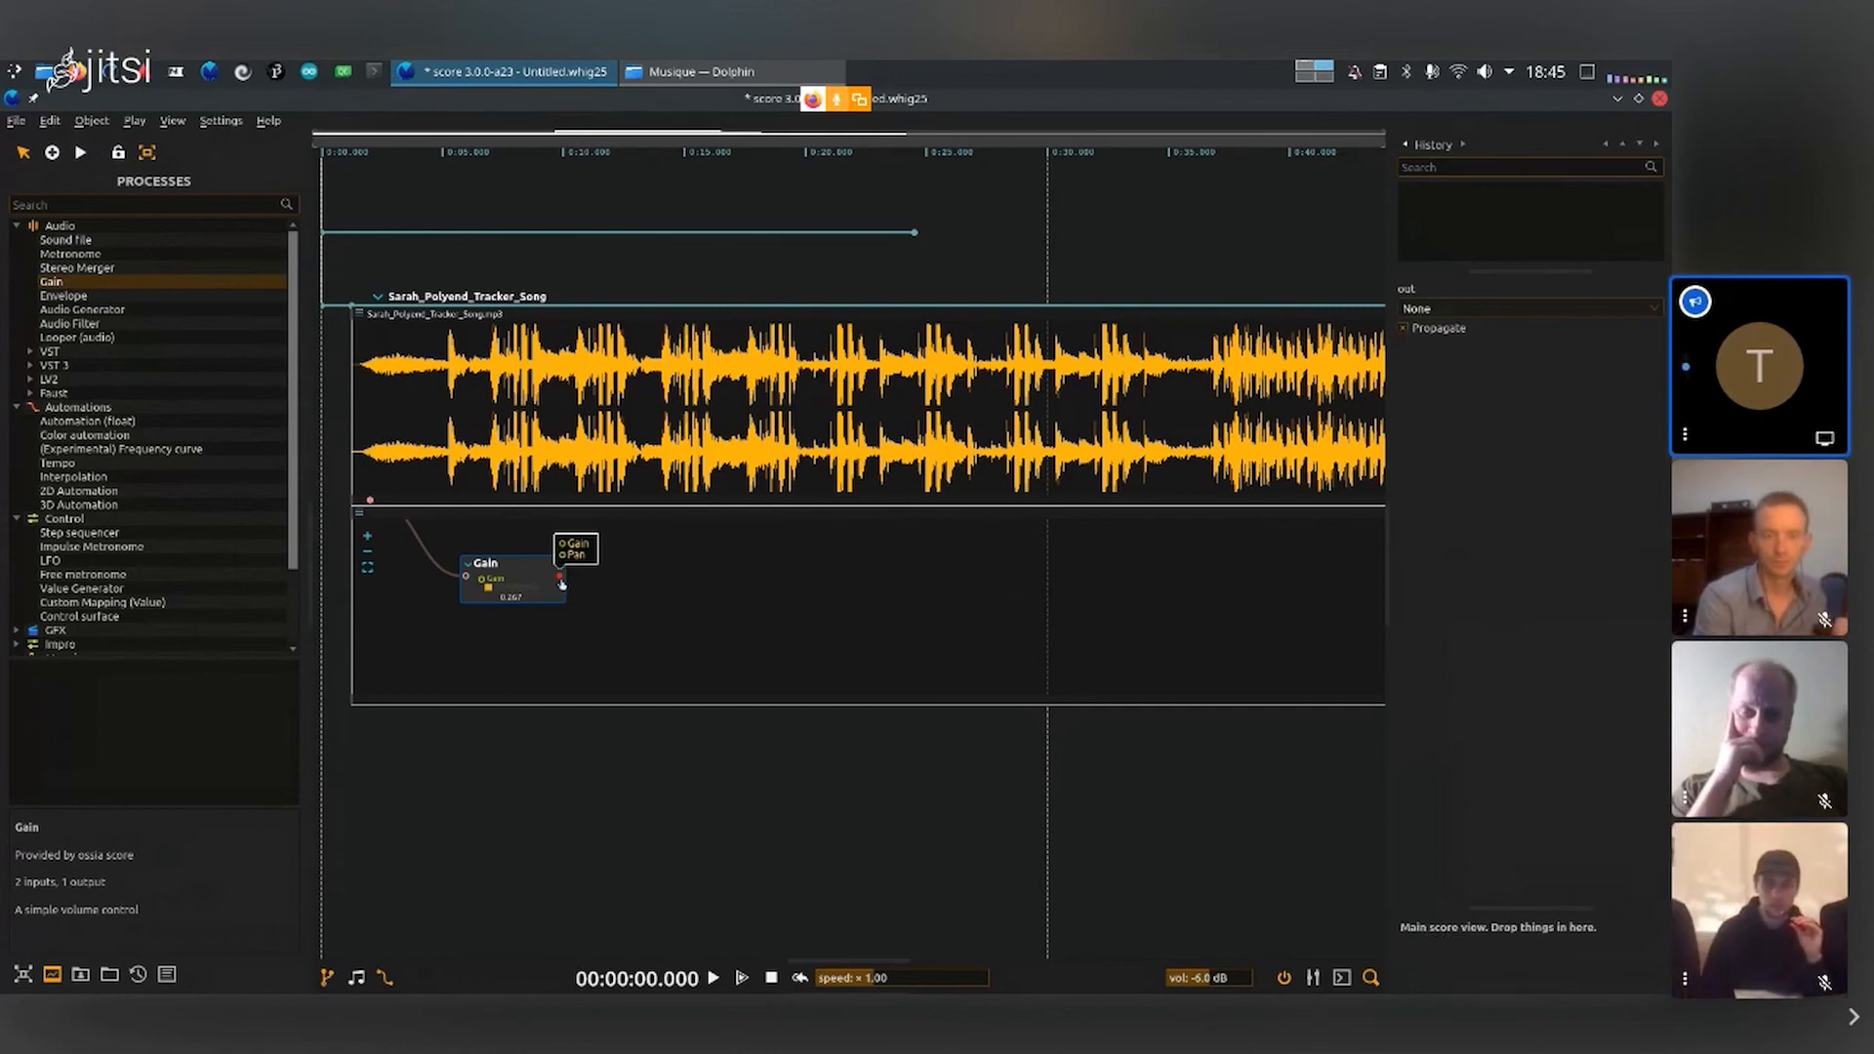
{"action": "scroll", "coordinate": [678, 766], "scroll_direction": "down", "scroll_amount": 2}
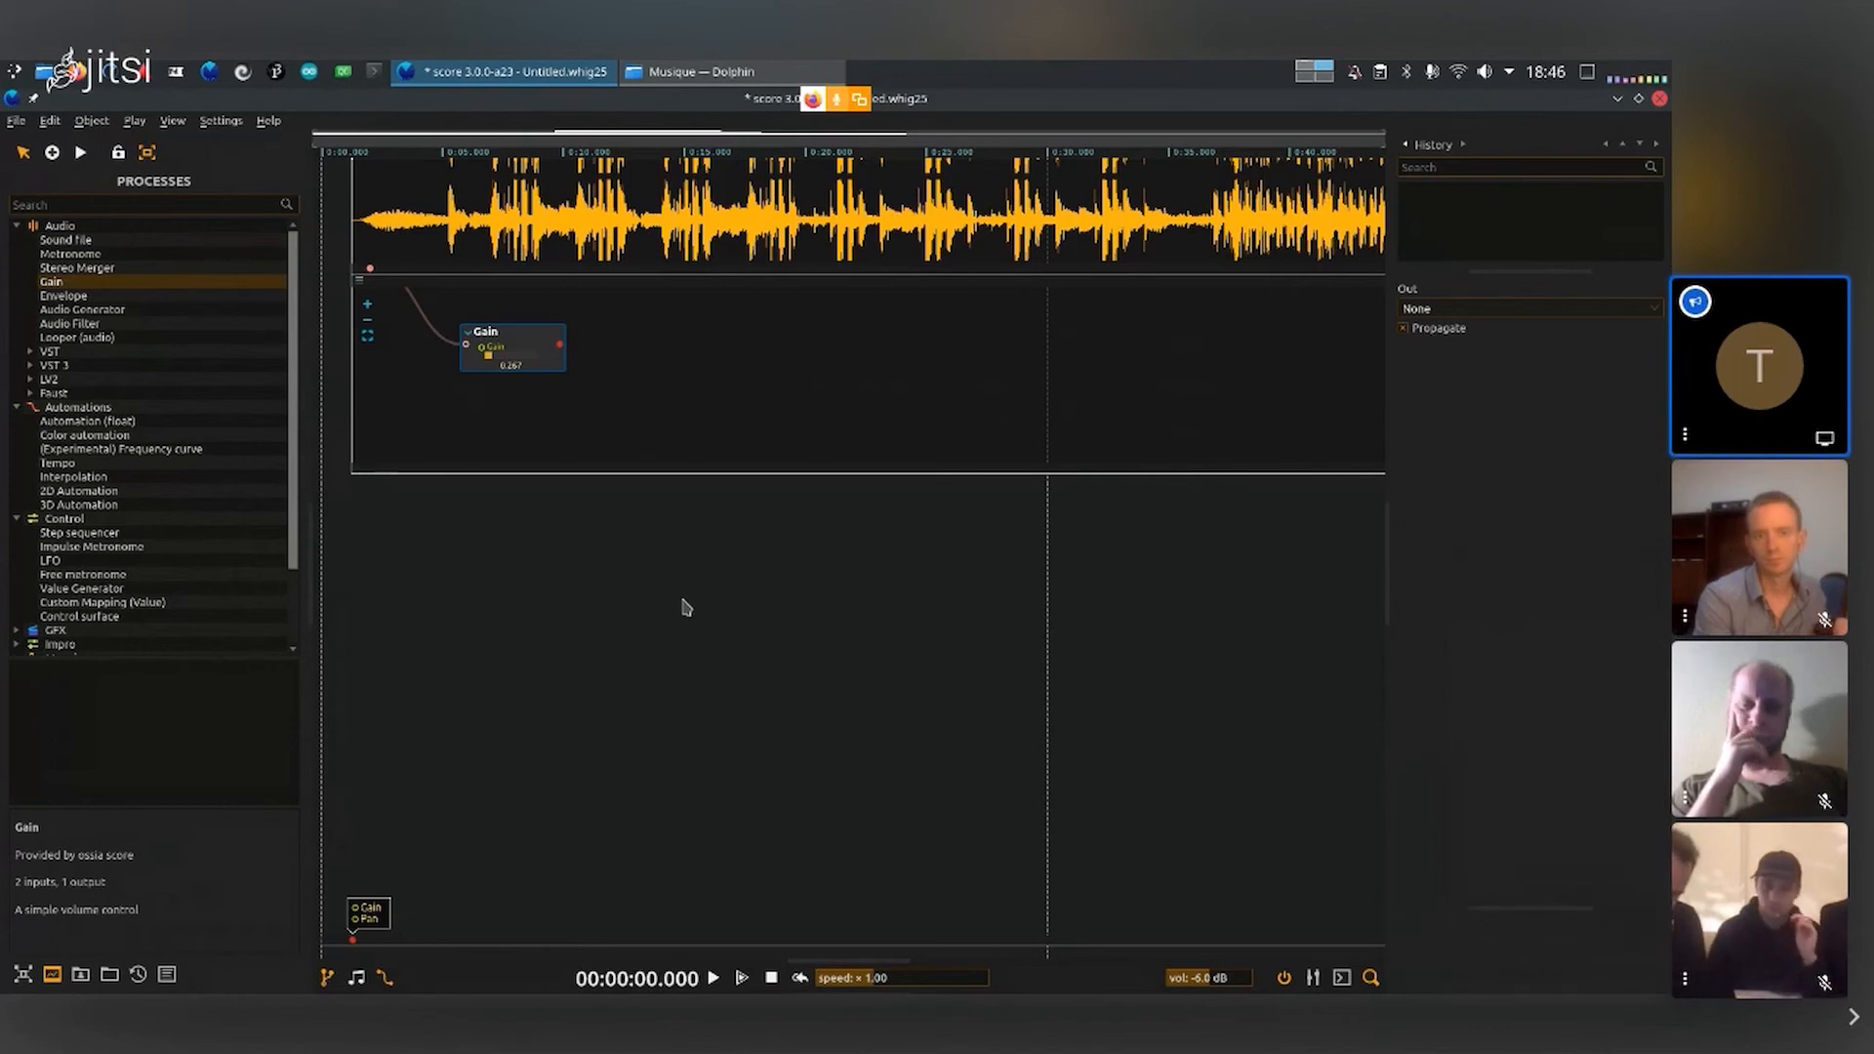
{"action": "scroll", "coordinate": [525, 319], "scroll_direction": "up", "scroll_amount": 5}
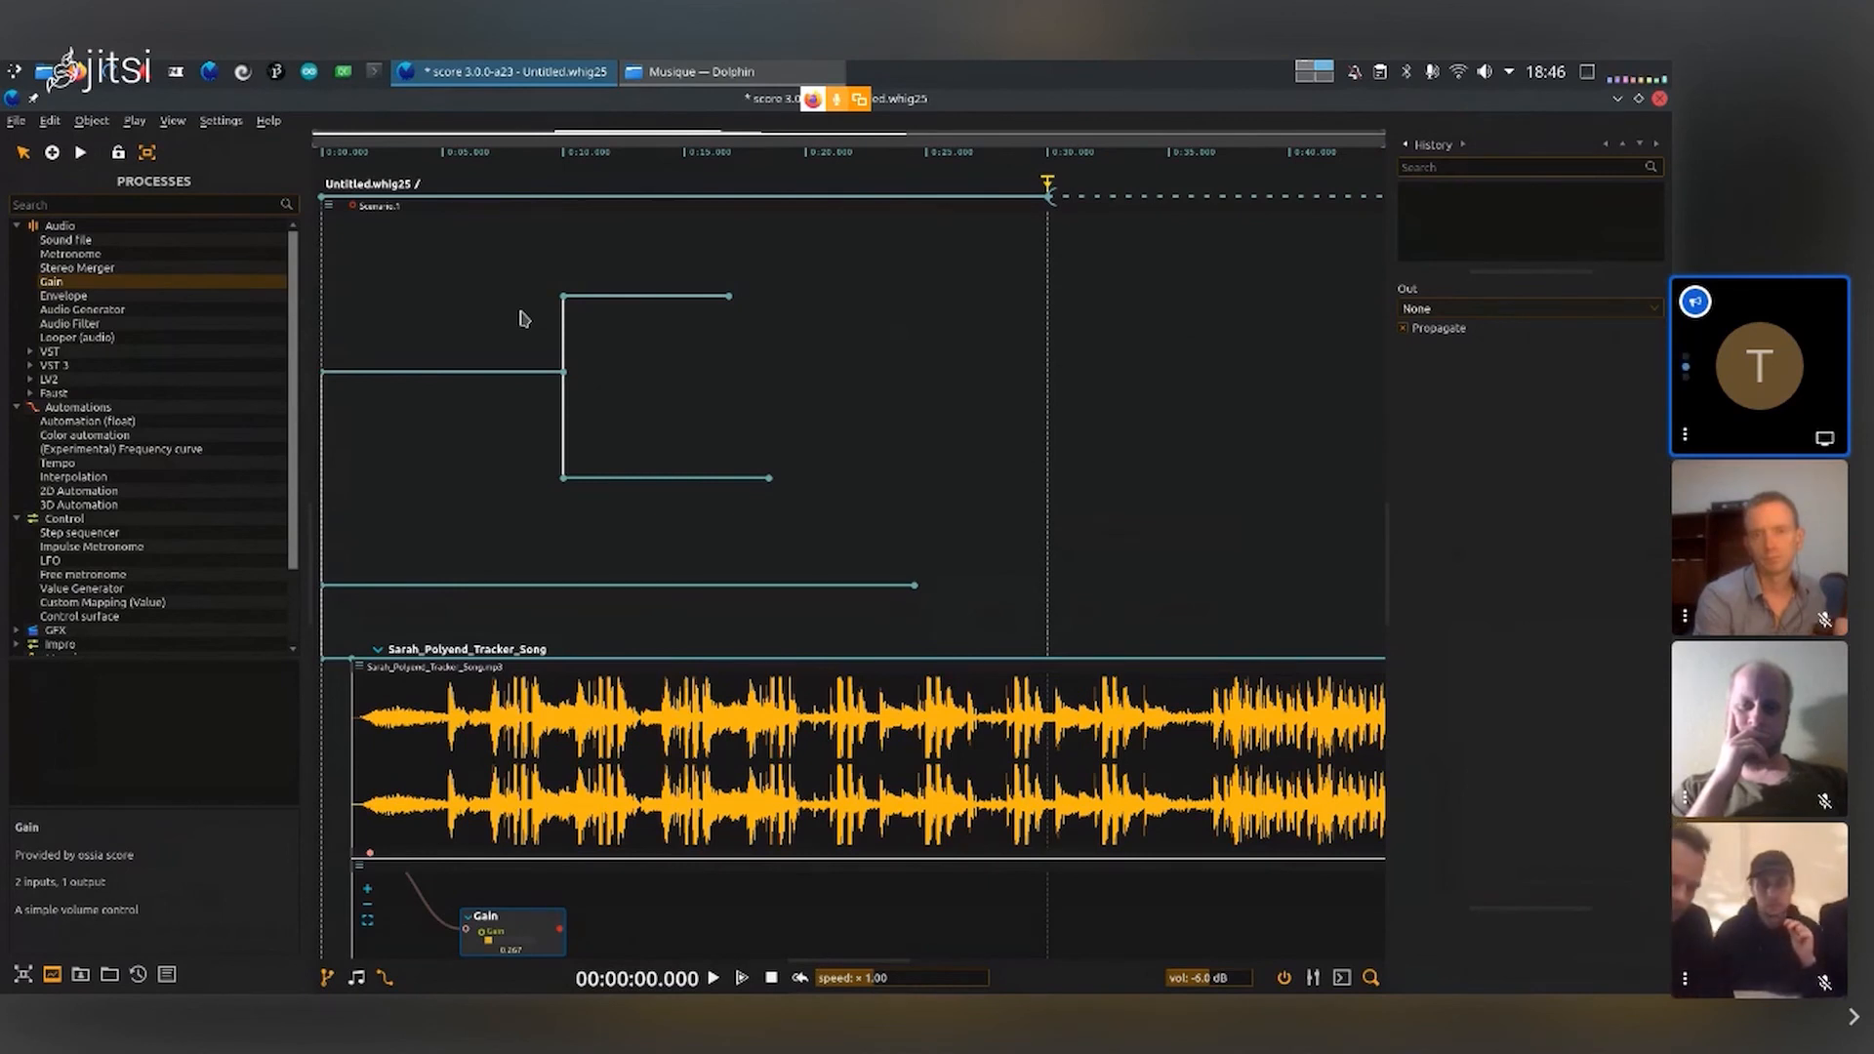
{"action": "scroll", "coordinate": [525, 319], "scroll_direction": "down", "scroll_amount": 2}
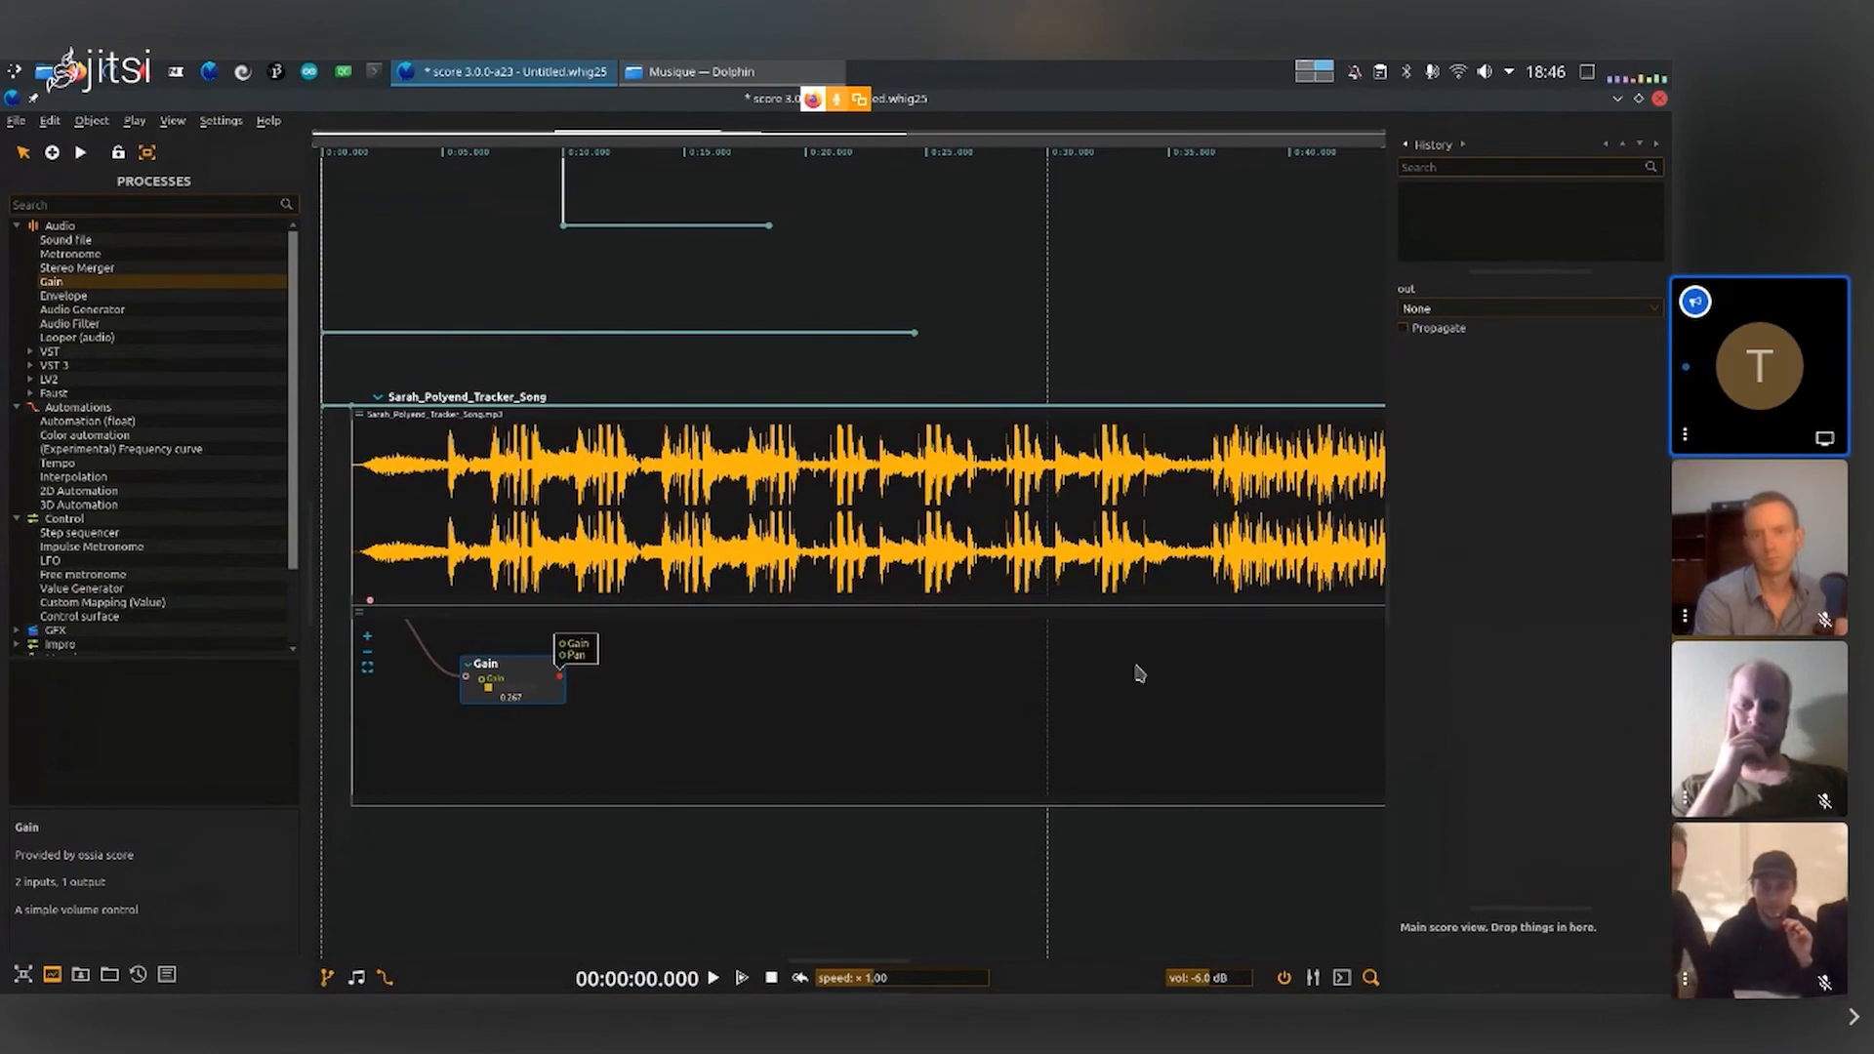
{"action": "left_click", "coordinate": [1109, 220]}
{"action": "key", "text": "space"}
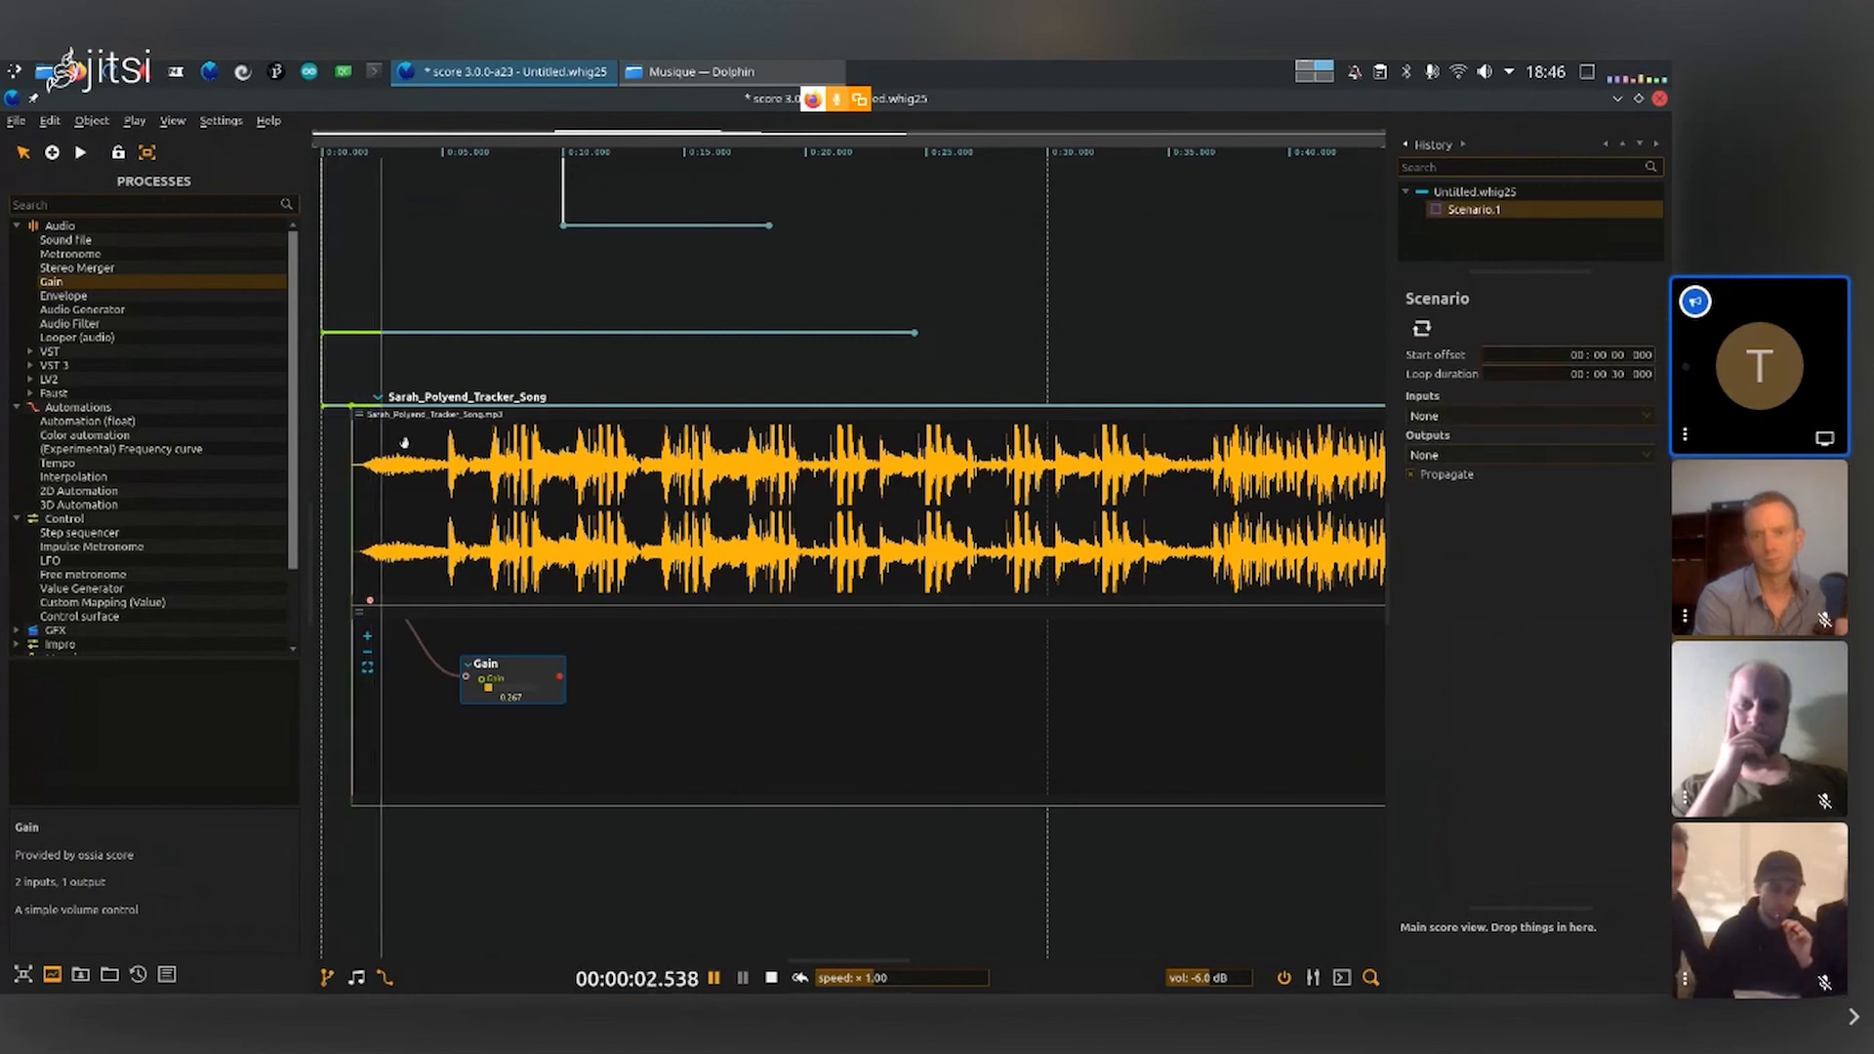
{"action": "key", "text": "space"}
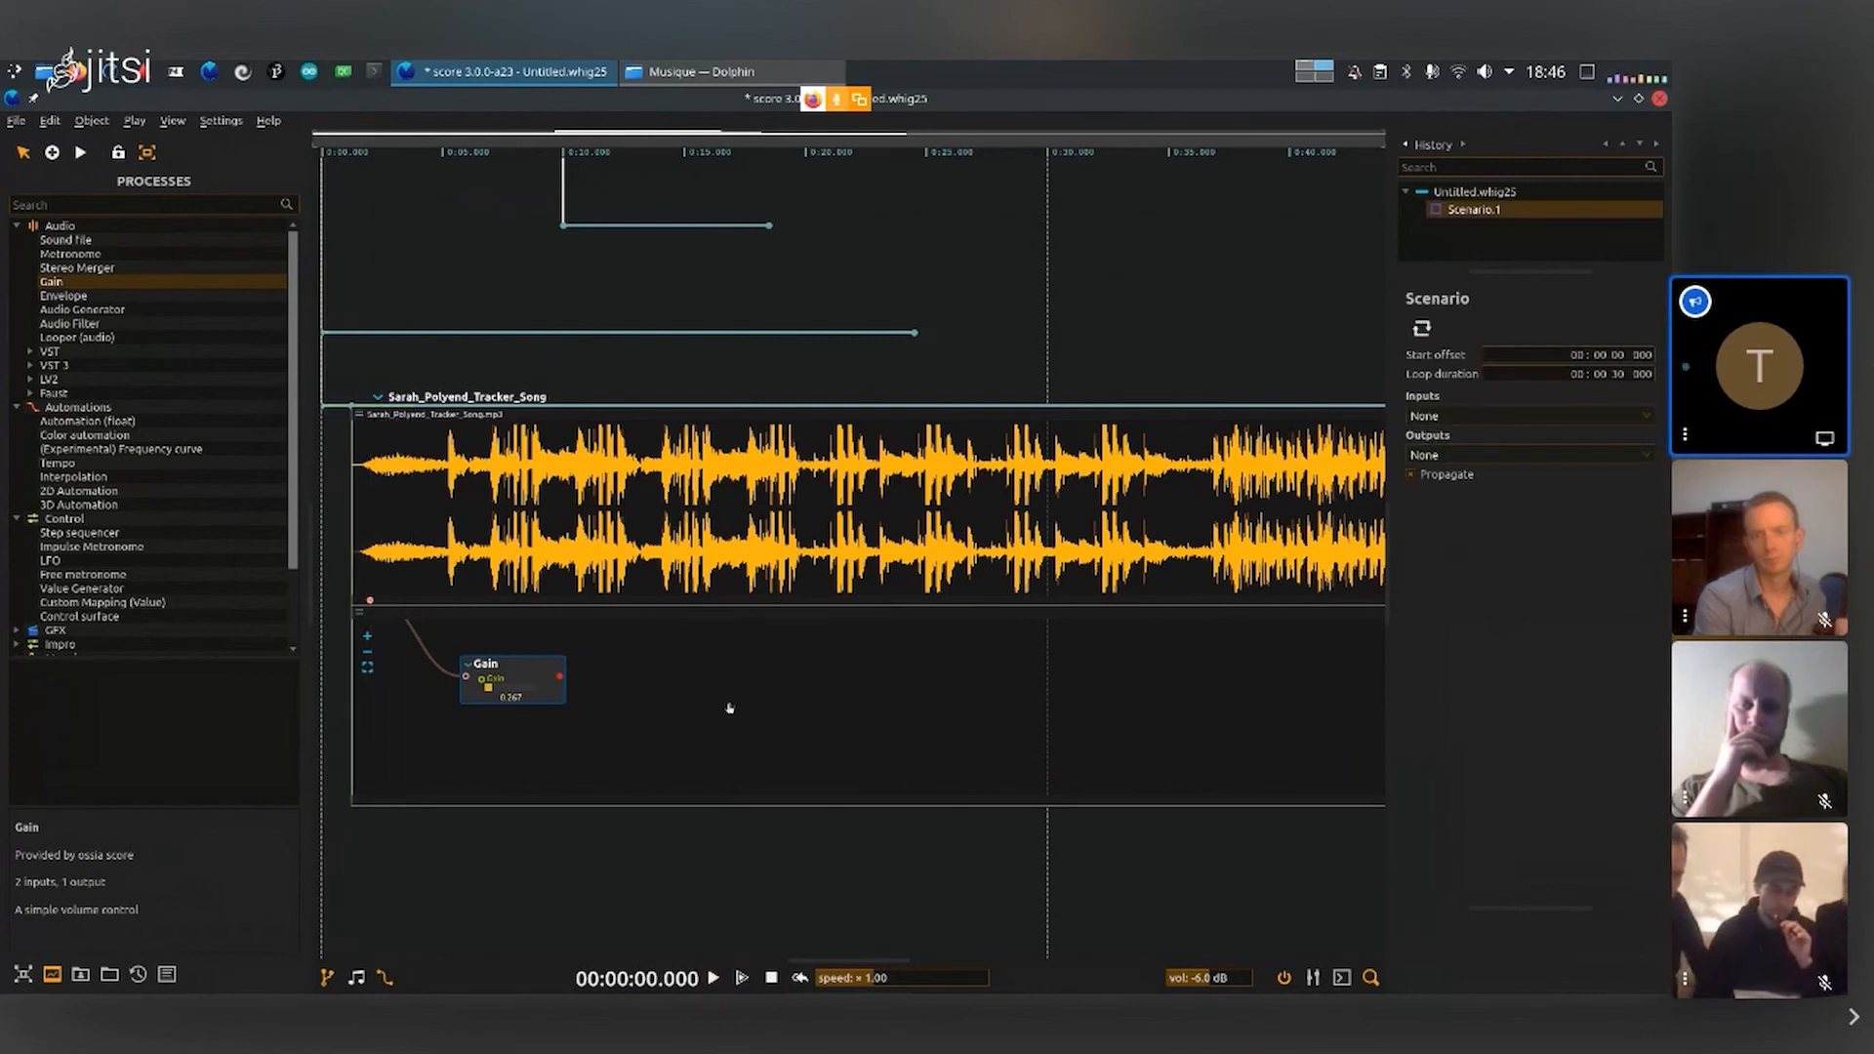
Step: Route the Gain process's audio output directly to main and play the score briefly to hear it
{"action": "scroll", "coordinate": [498, 837], "scroll_direction": "down", "scroll_amount": 3}
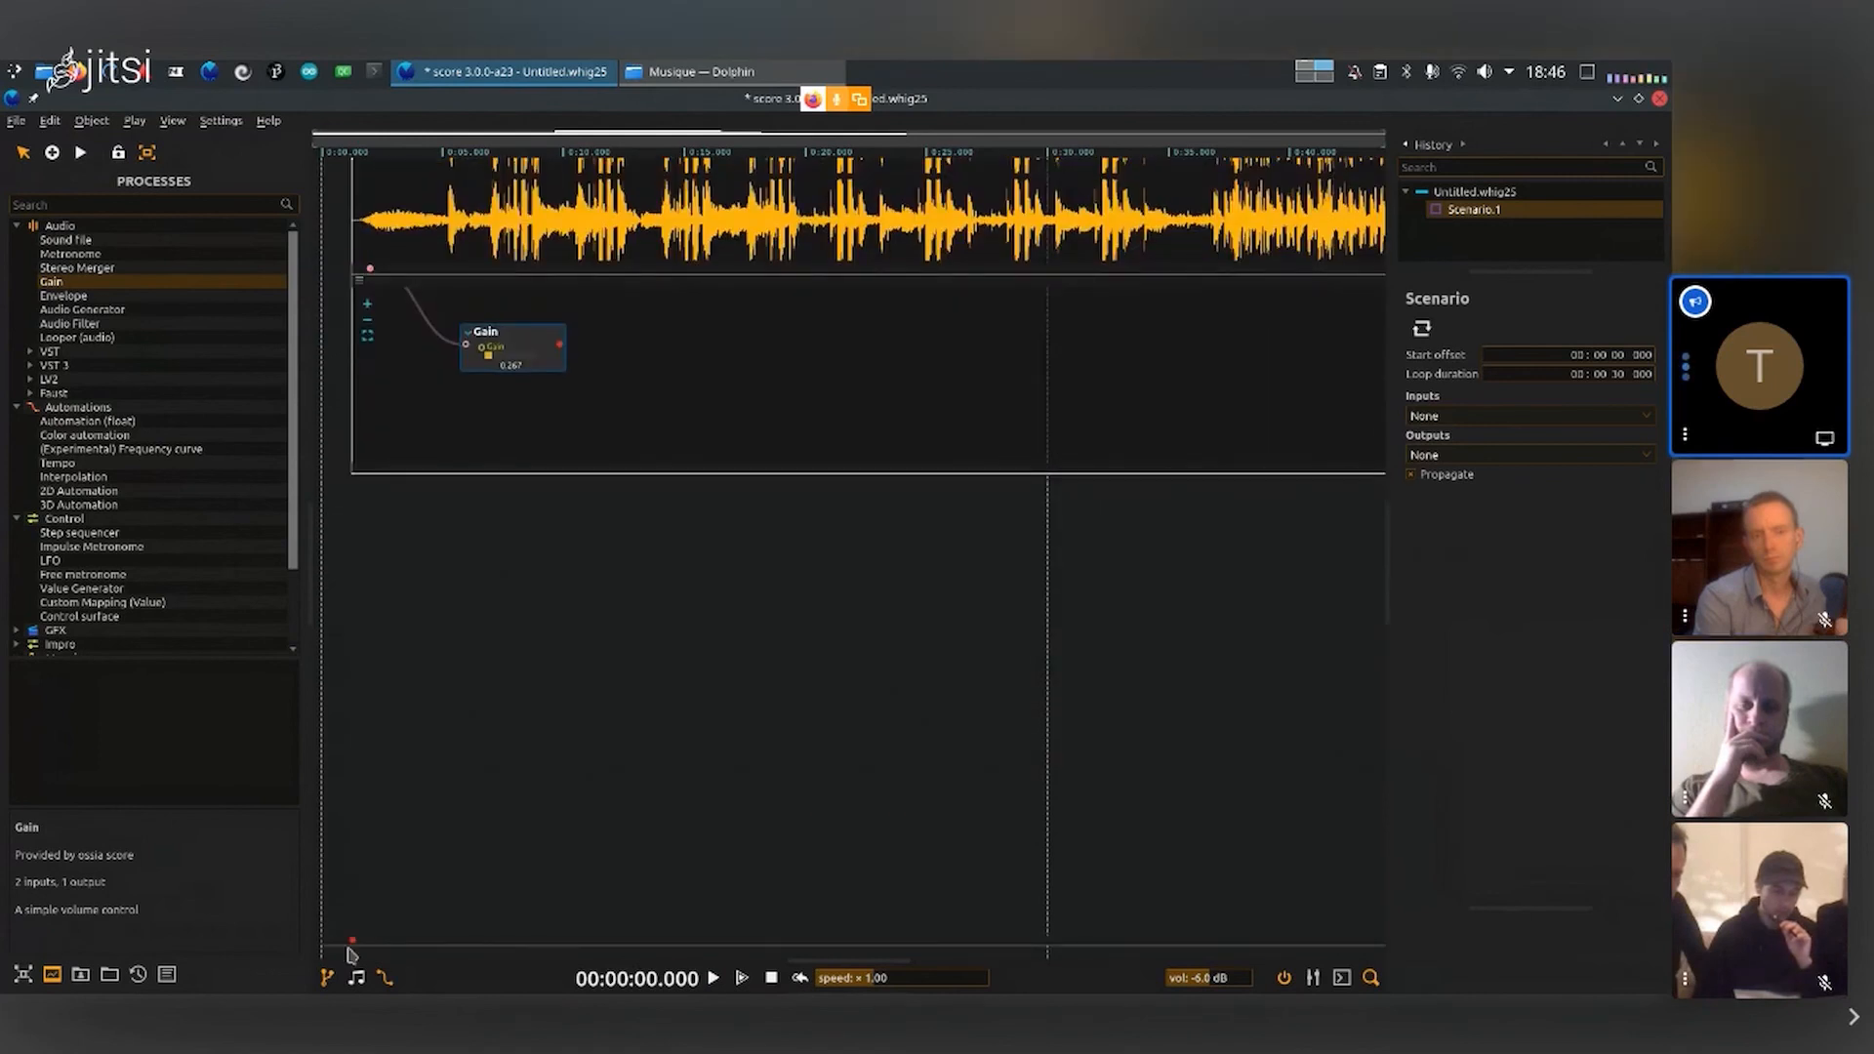
{"action": "scroll", "coordinate": [640, 615], "scroll_direction": "up", "scroll_amount": 3}
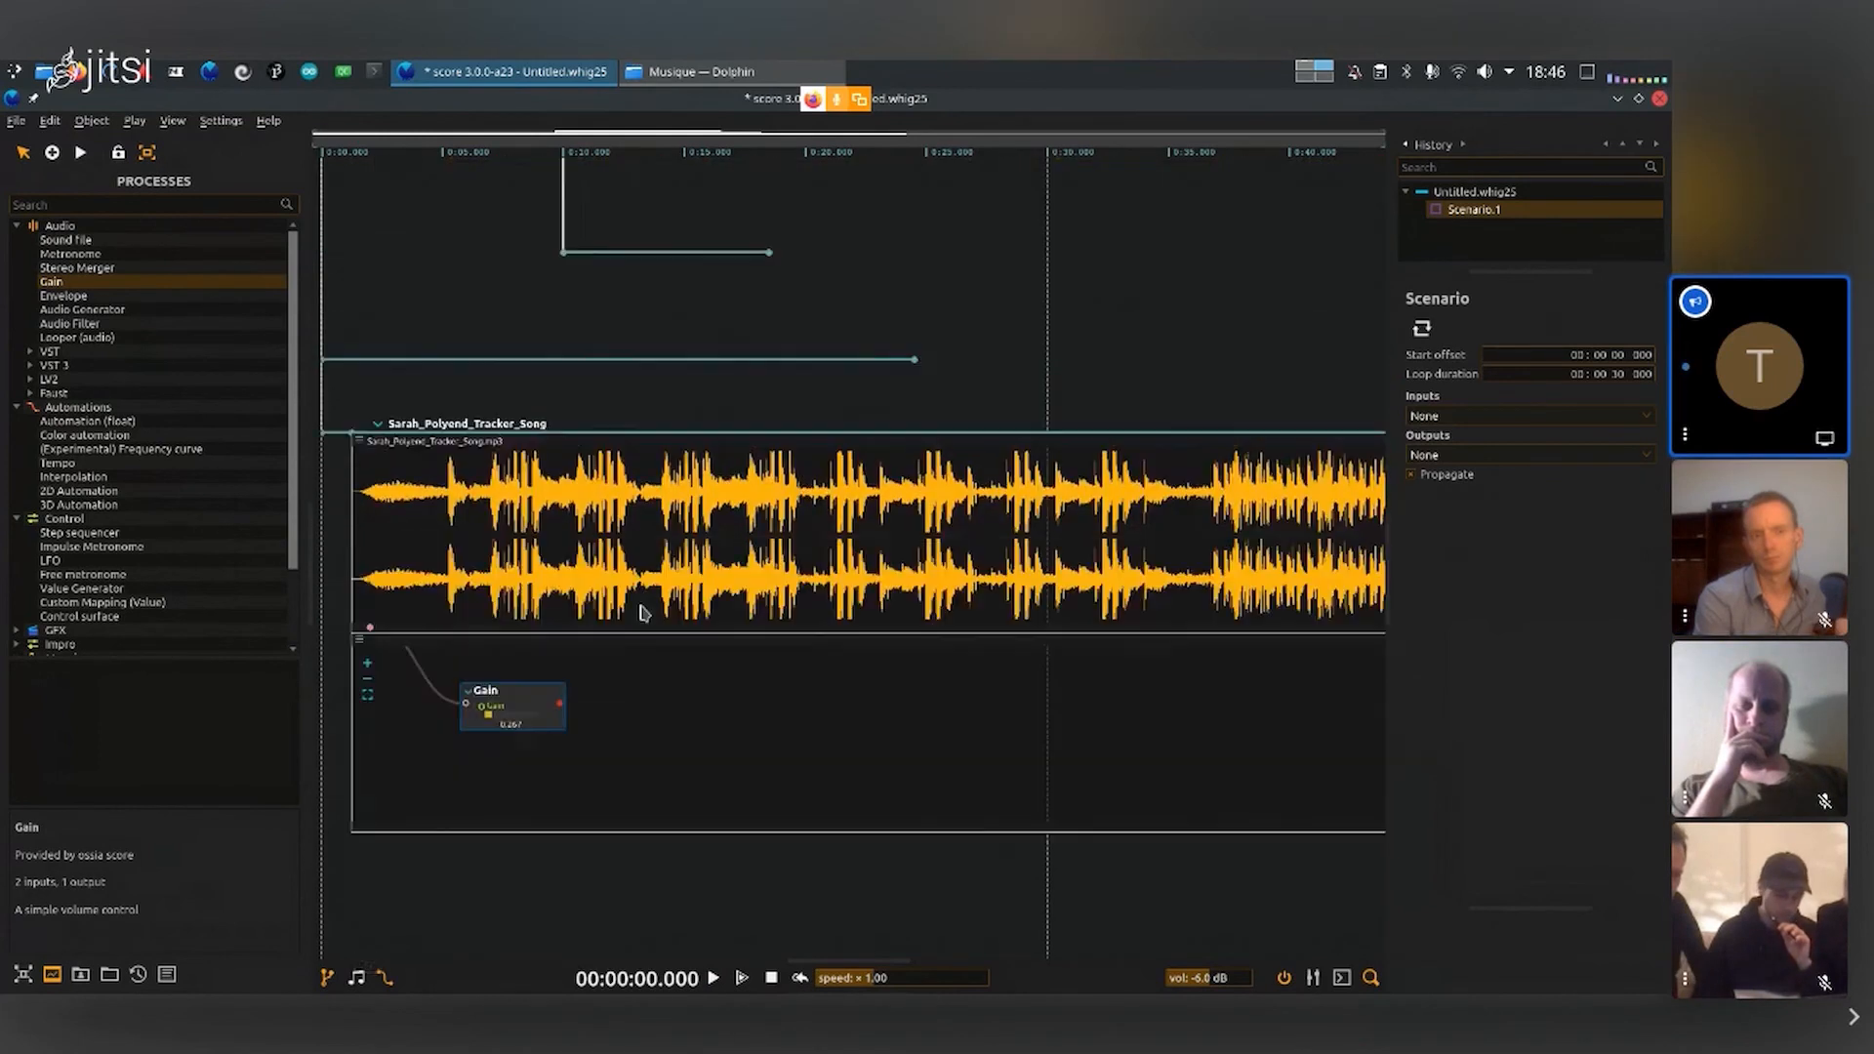
{"action": "left_click", "coordinate": [561, 705]}
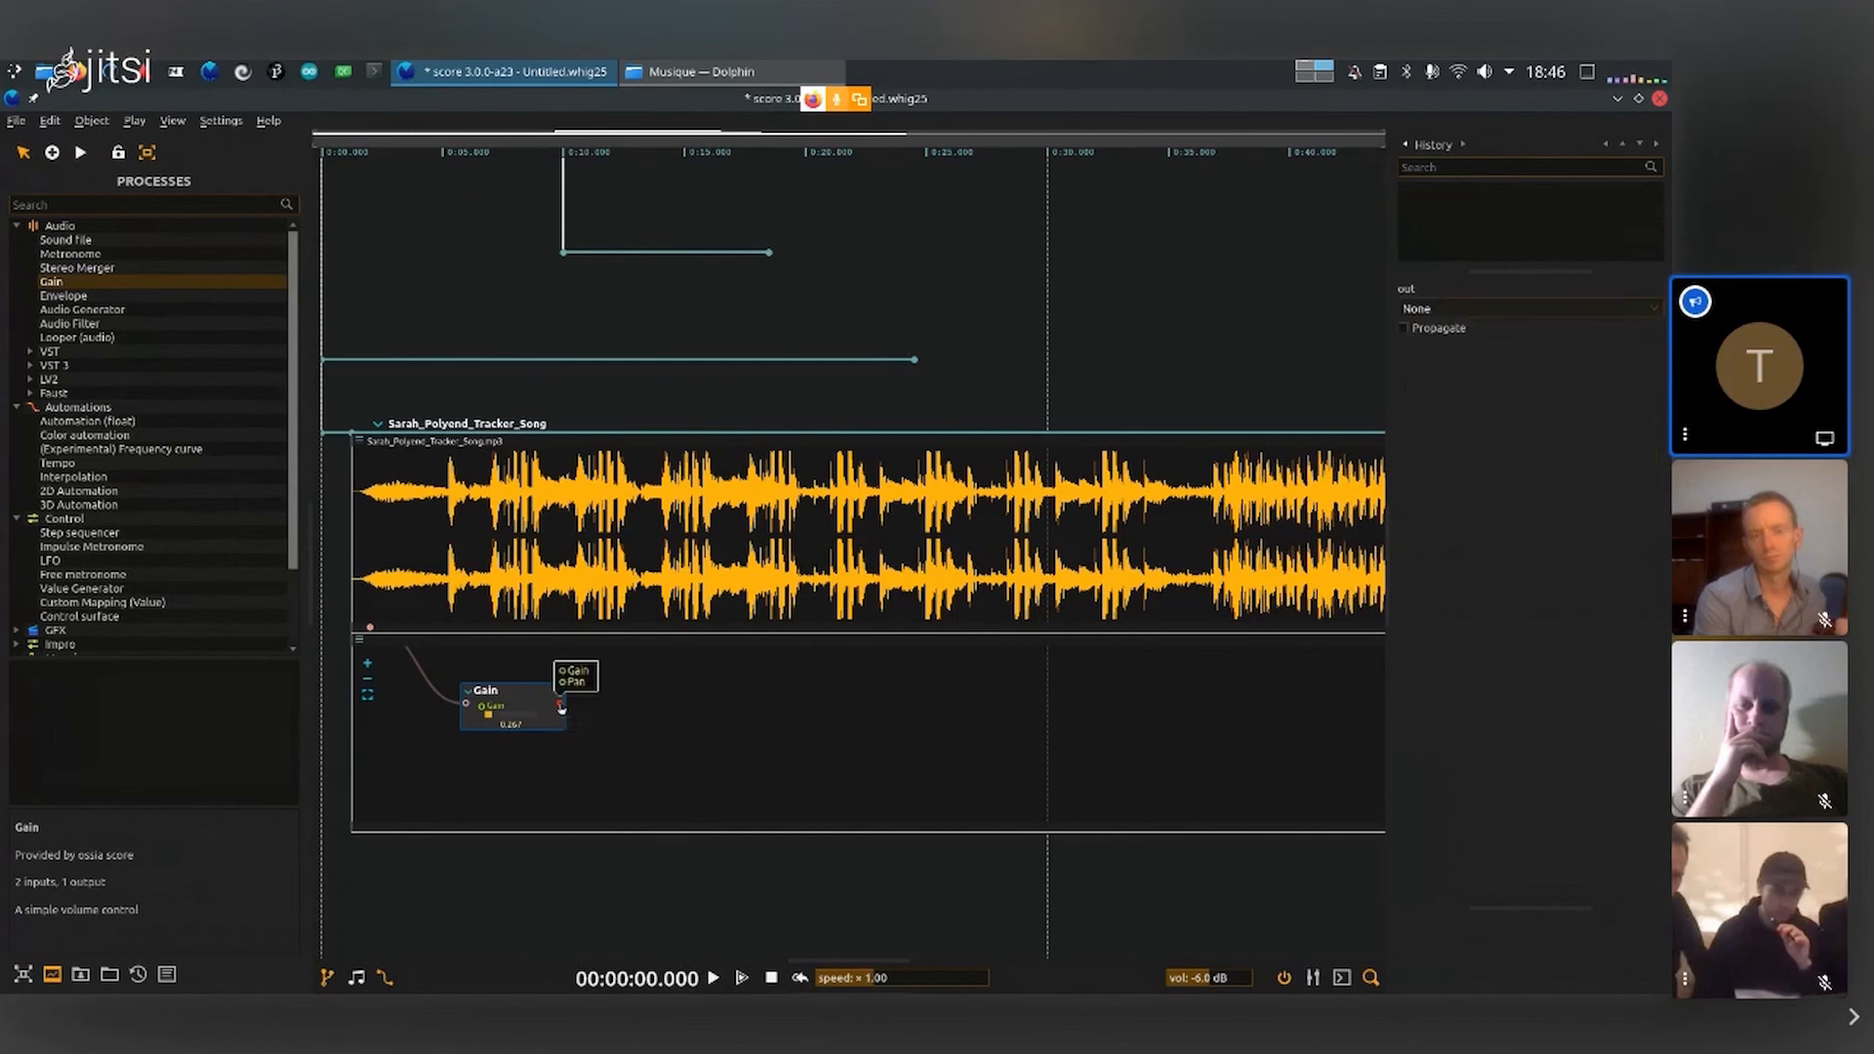
{"action": "left_click", "coordinate": [1493, 310]}
{"action": "left_click", "coordinate": [1493, 329]}
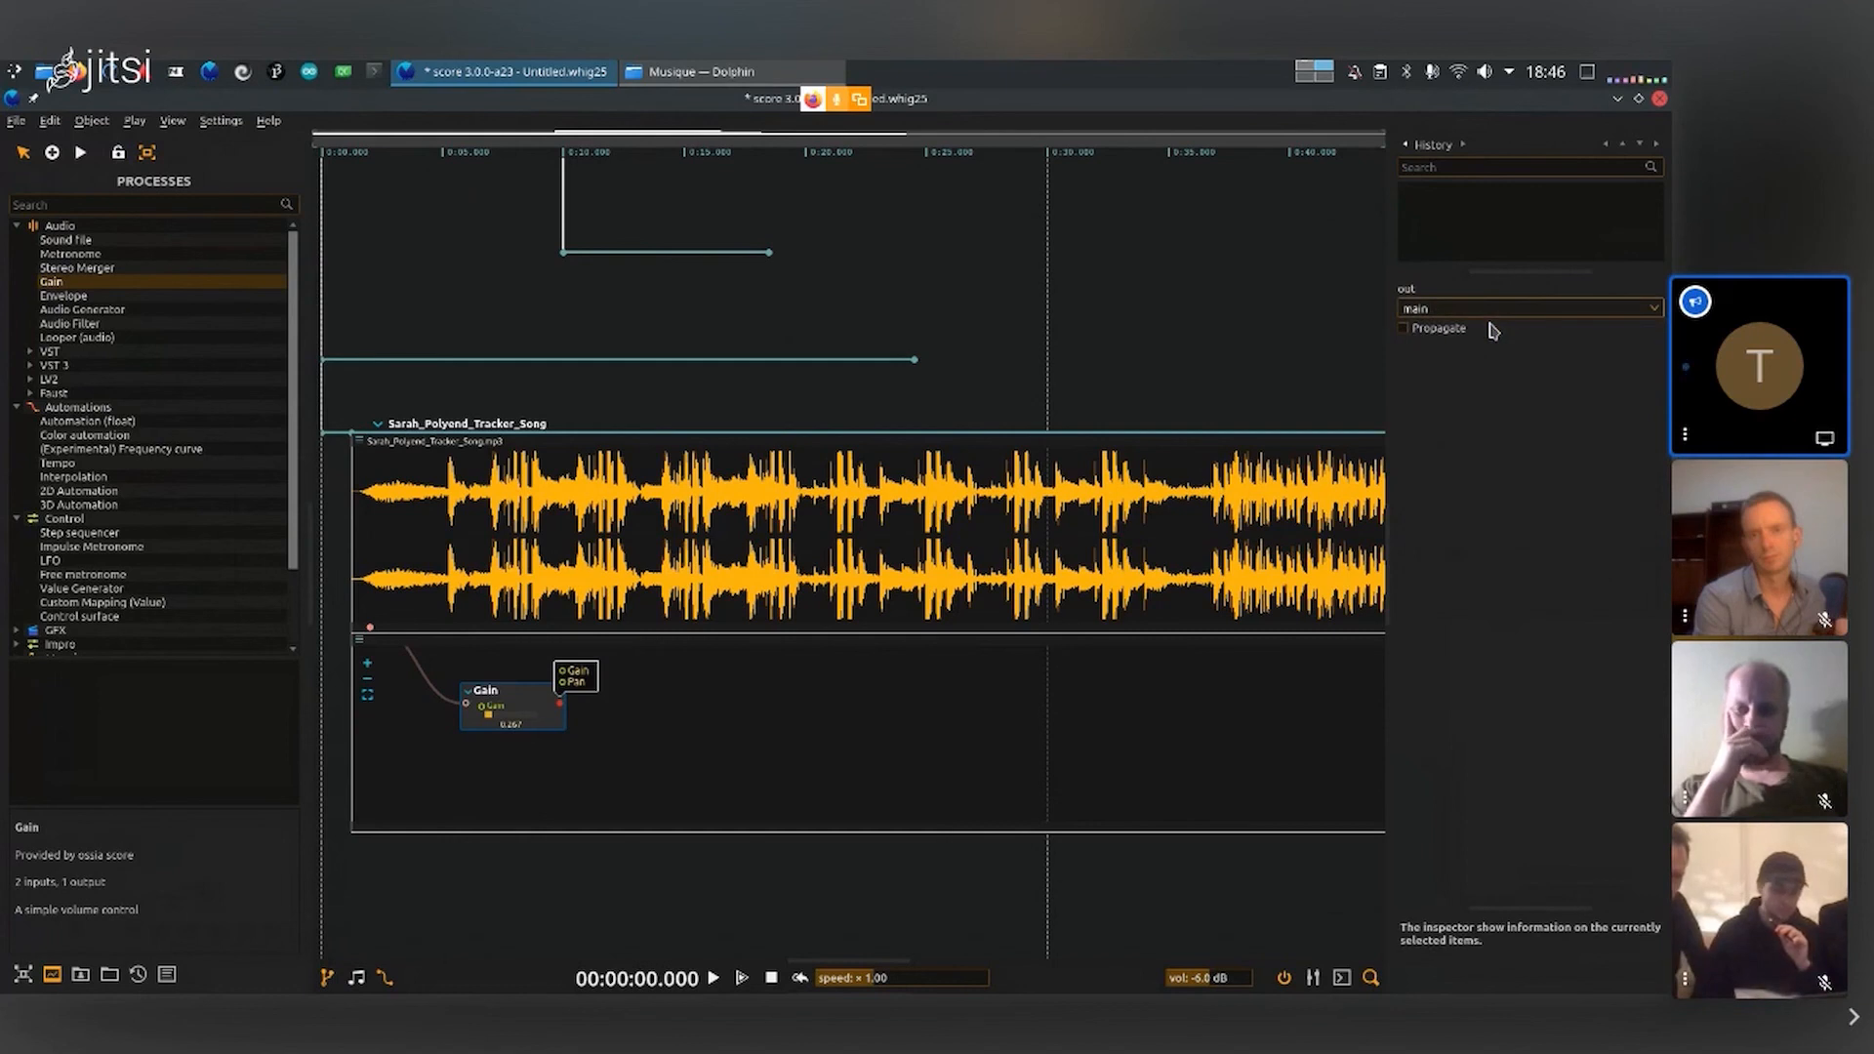
{"action": "left_click", "coordinate": [1020, 336]}
{"action": "key", "text": "space"}
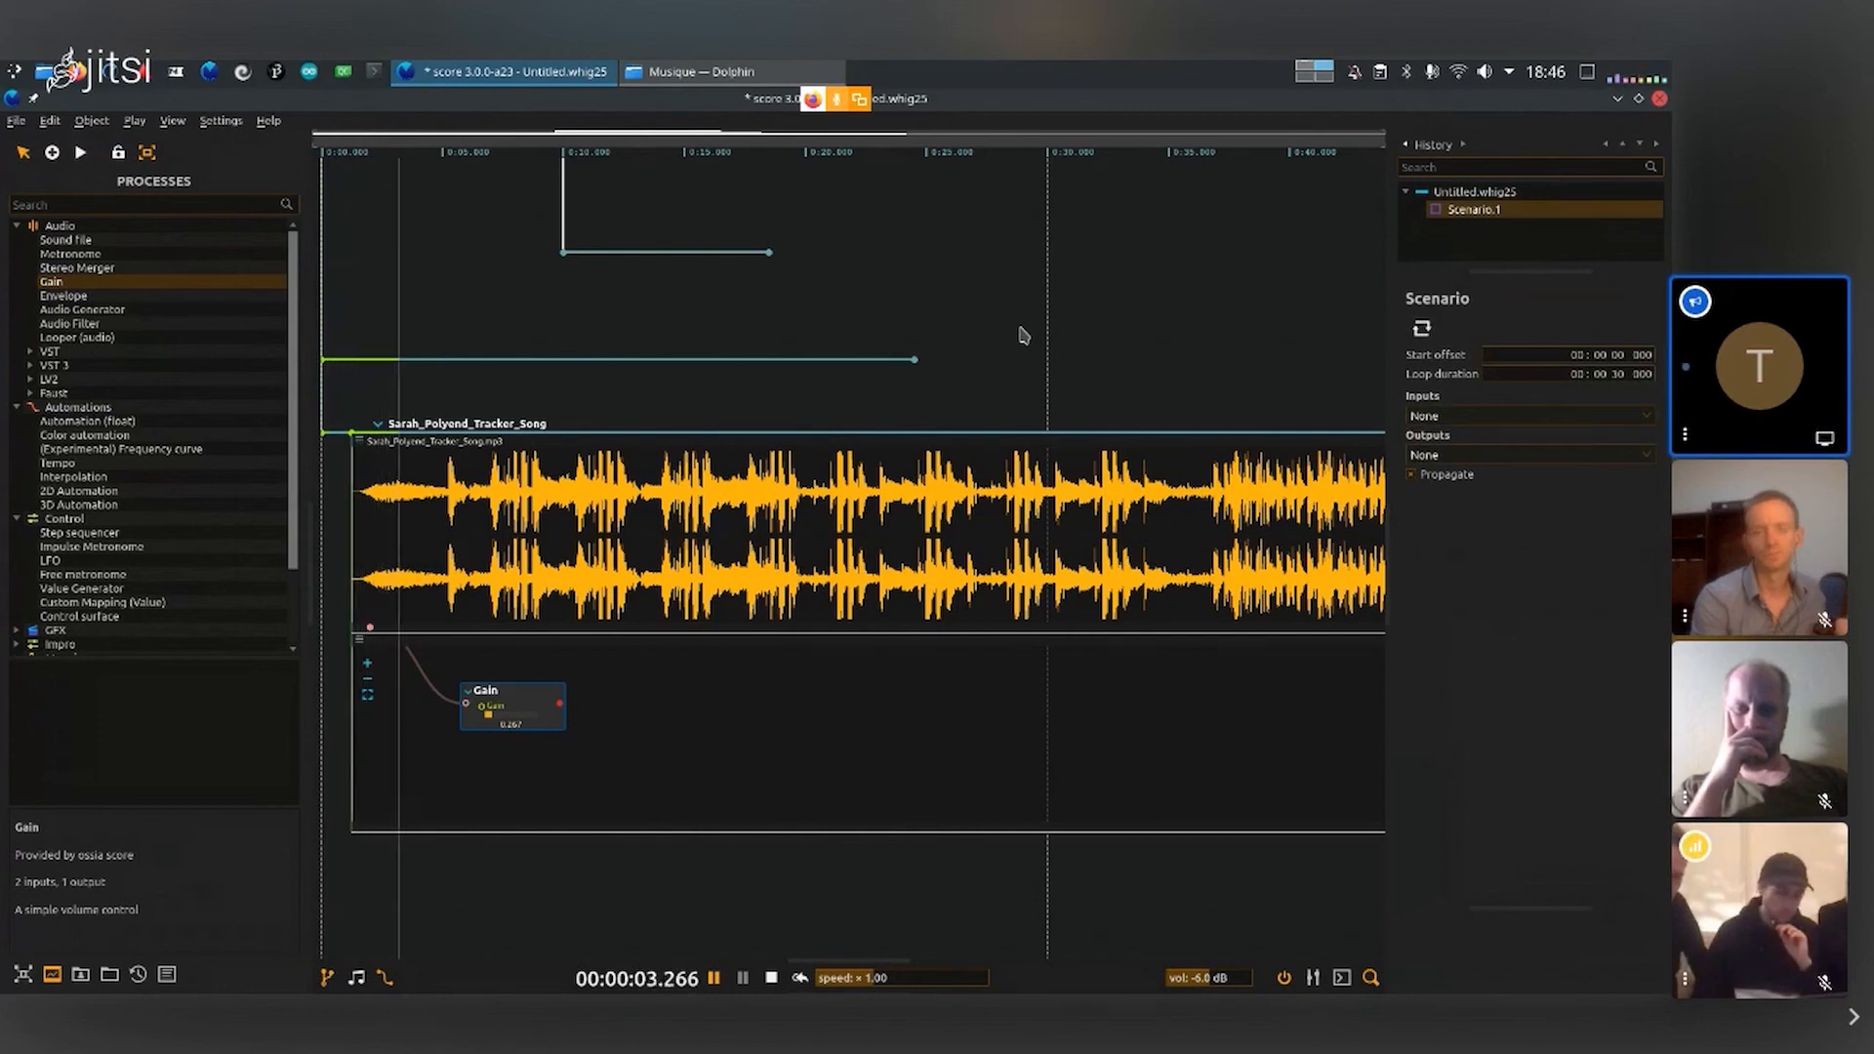
{"action": "key", "text": "space"}
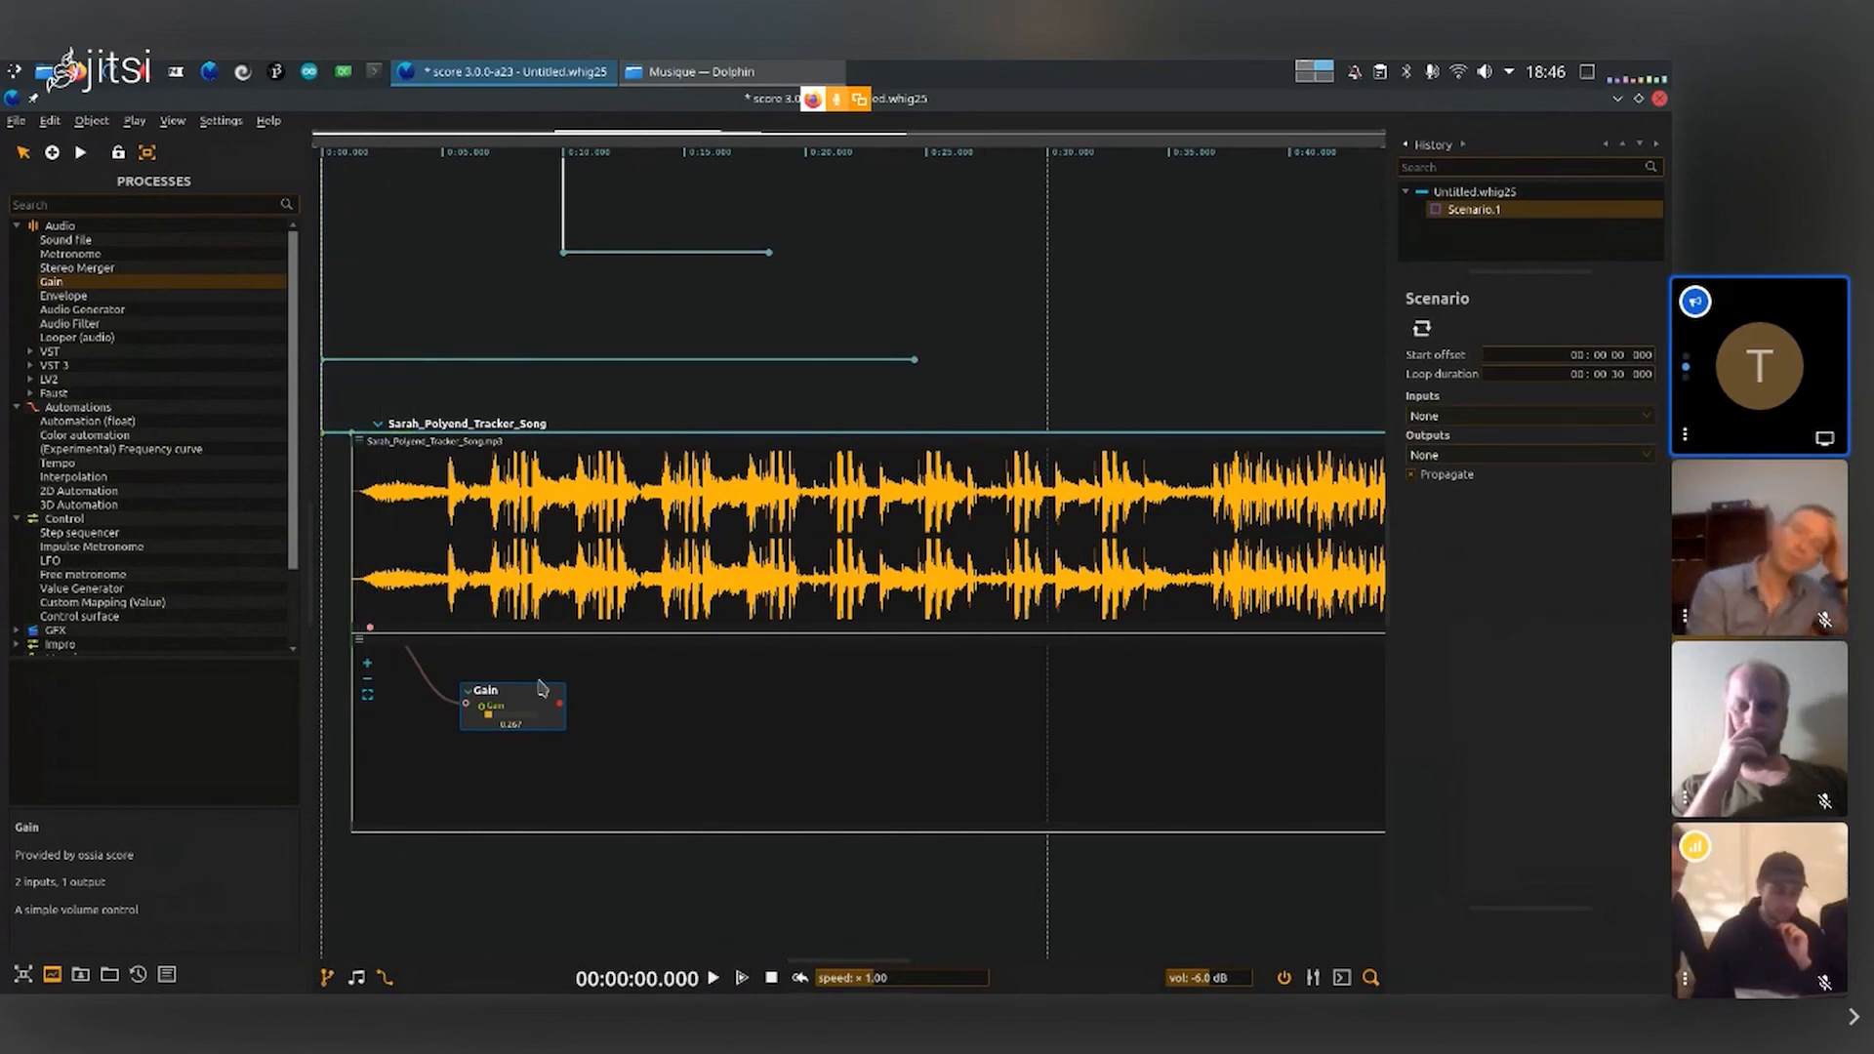
Step: Change the Gain process's audio output routing to channel 0 and play the score briefly
{"action": "left_click", "coordinate": [559, 702]}
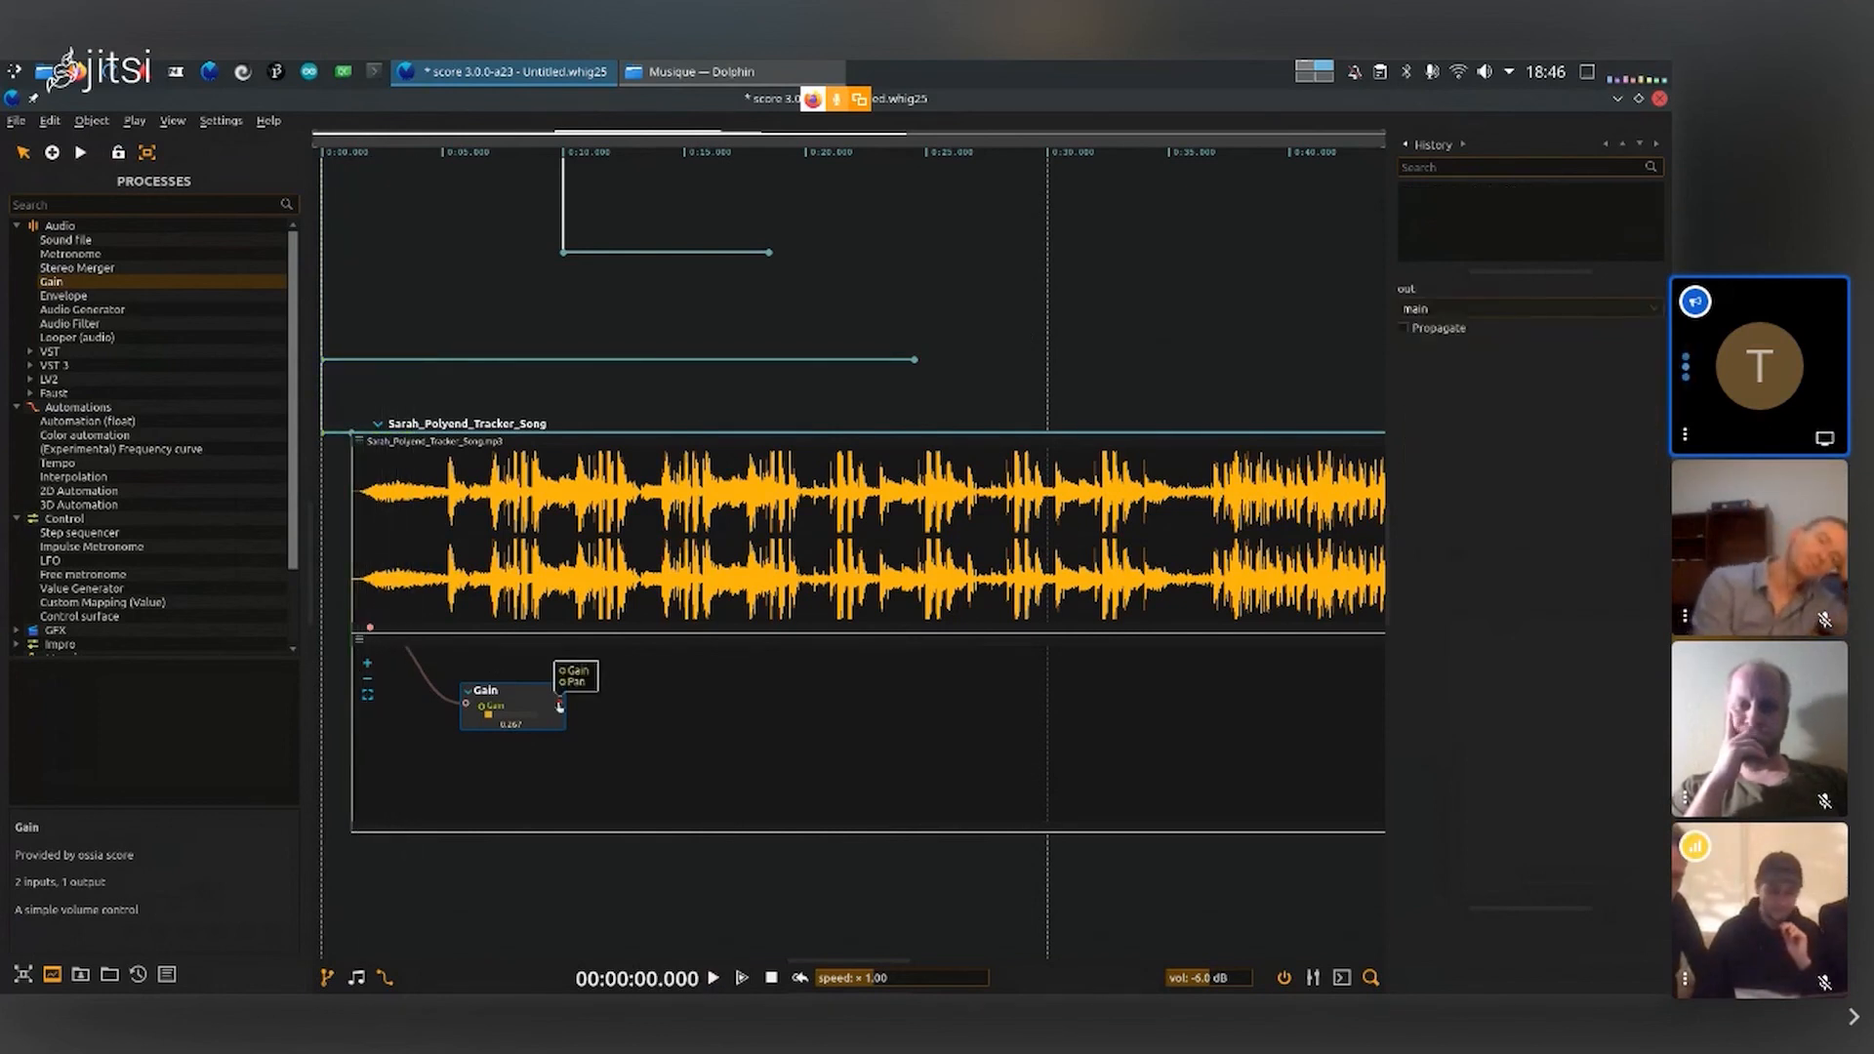
{"action": "left_click", "coordinate": [1537, 308]}
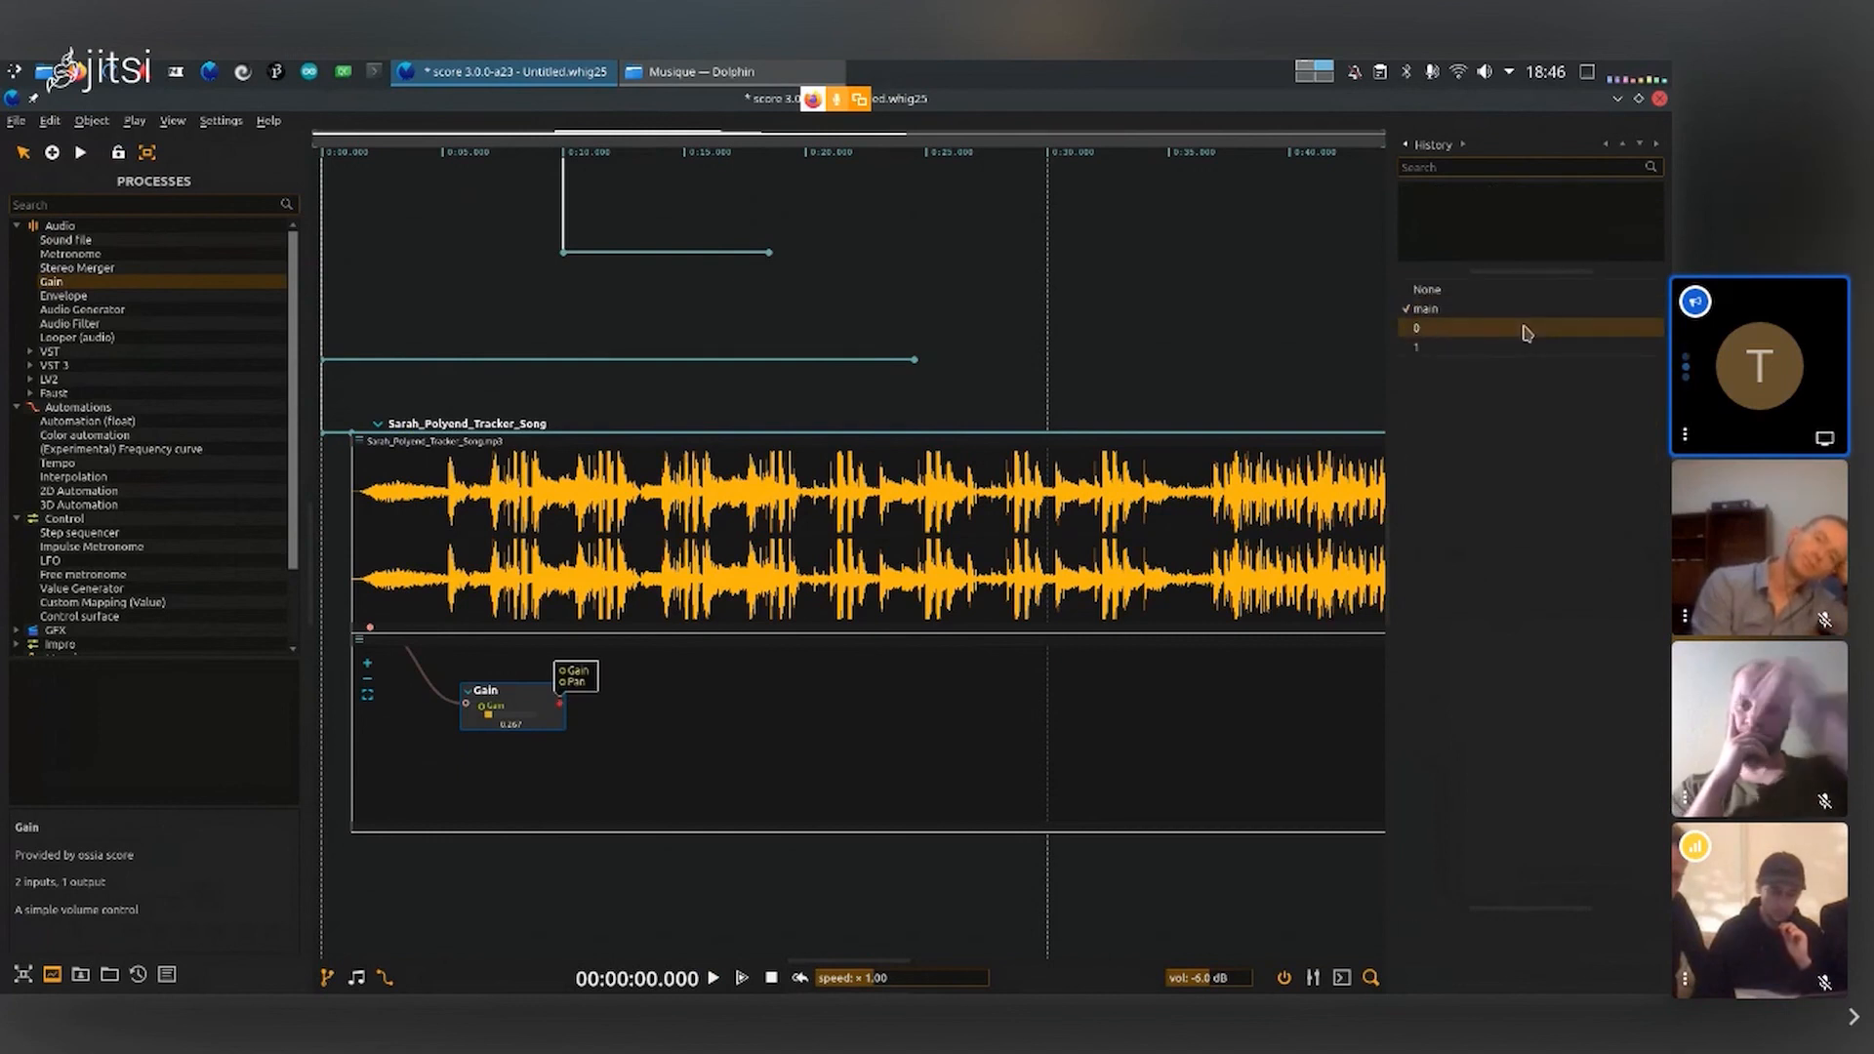
{"action": "left_click", "coordinate": [1527, 330]}
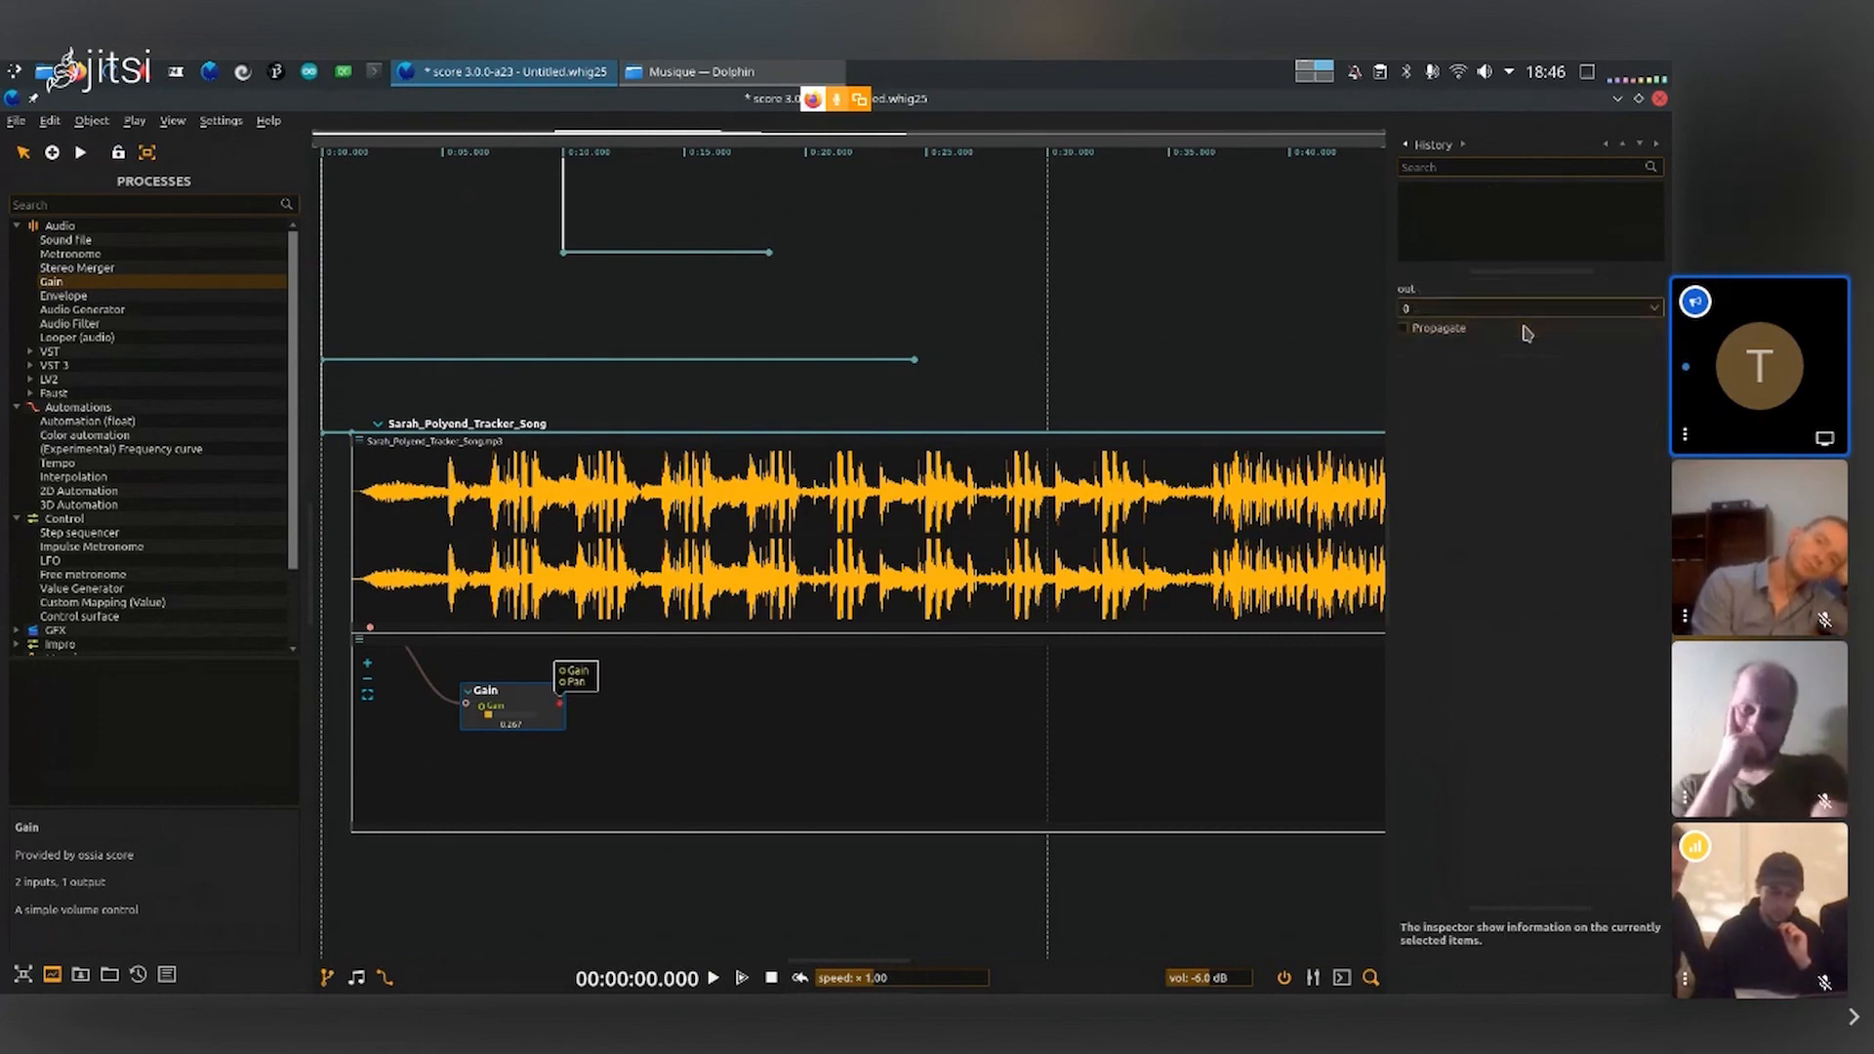
{"action": "left_click", "coordinate": [956, 301]}
{"action": "key", "text": "space"}
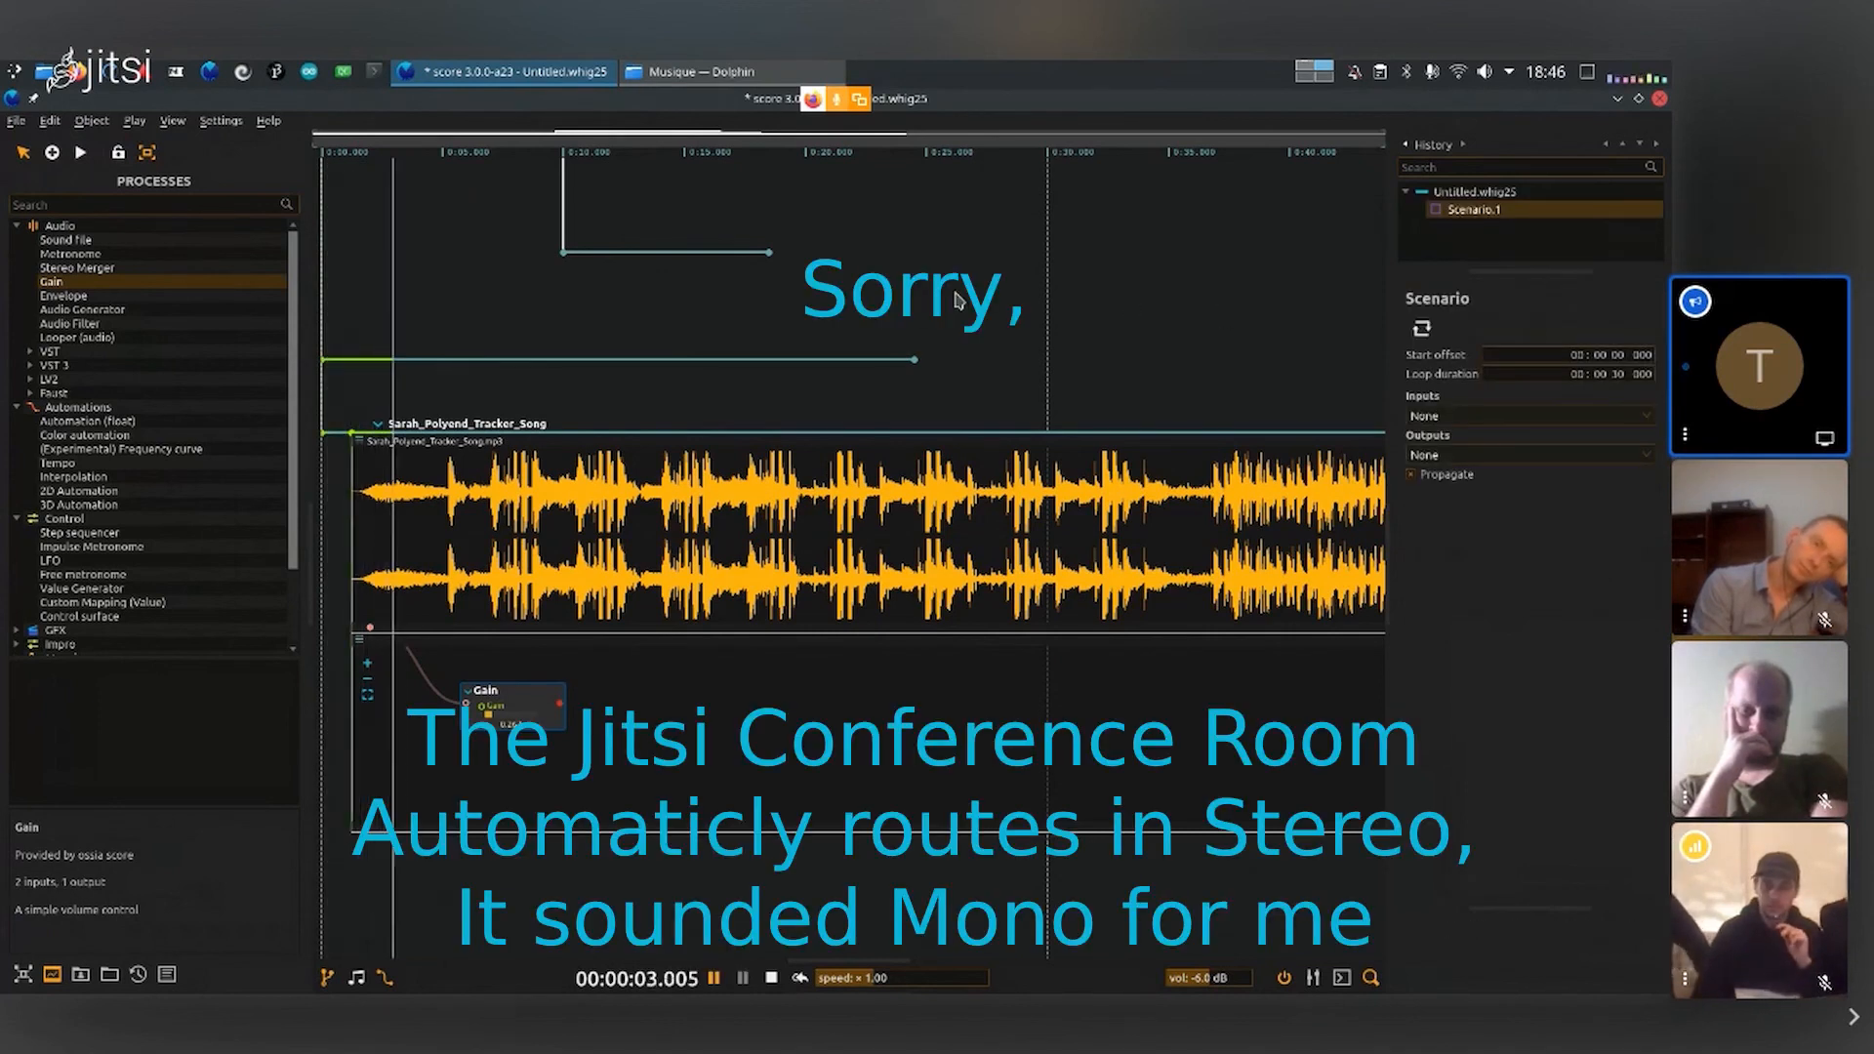
{"action": "key", "text": "space"}
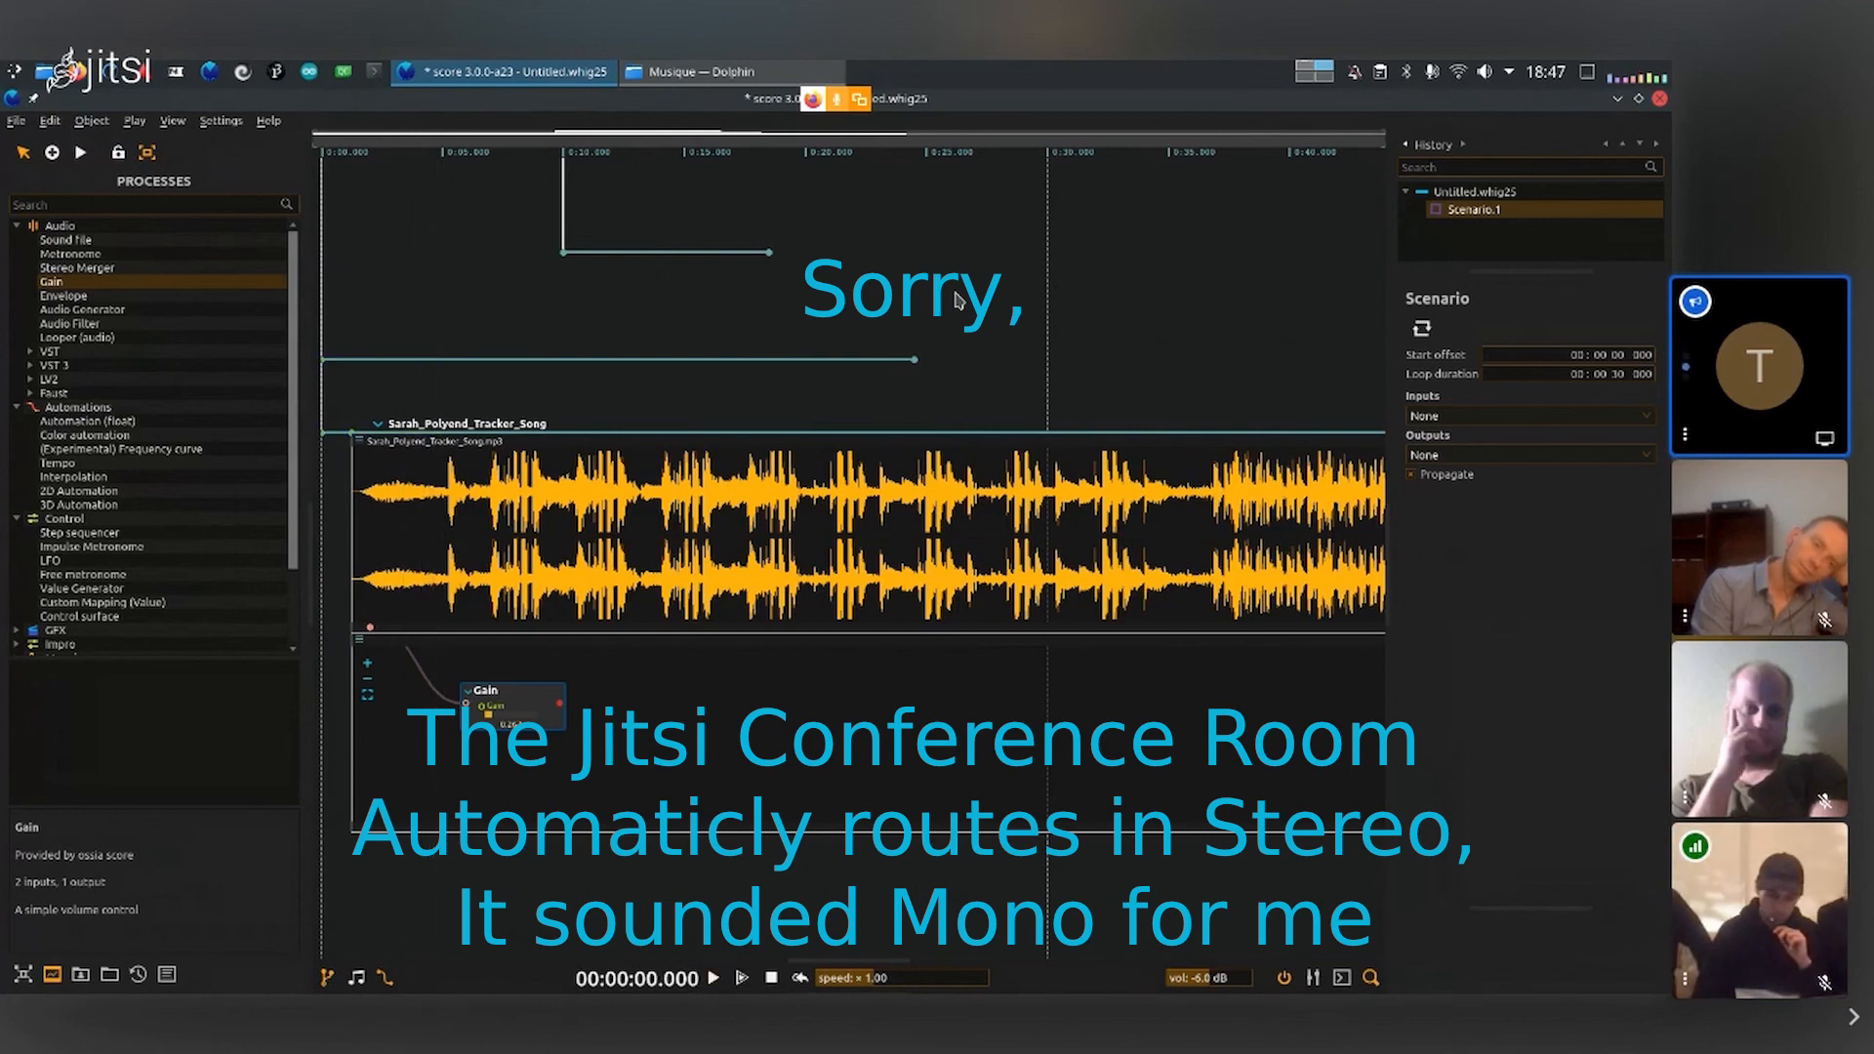
Step: Change the Gain process's audio output routing to channel 1, play the score briefly and stop playback
{"action": "left_click", "coordinate": [564, 712]}
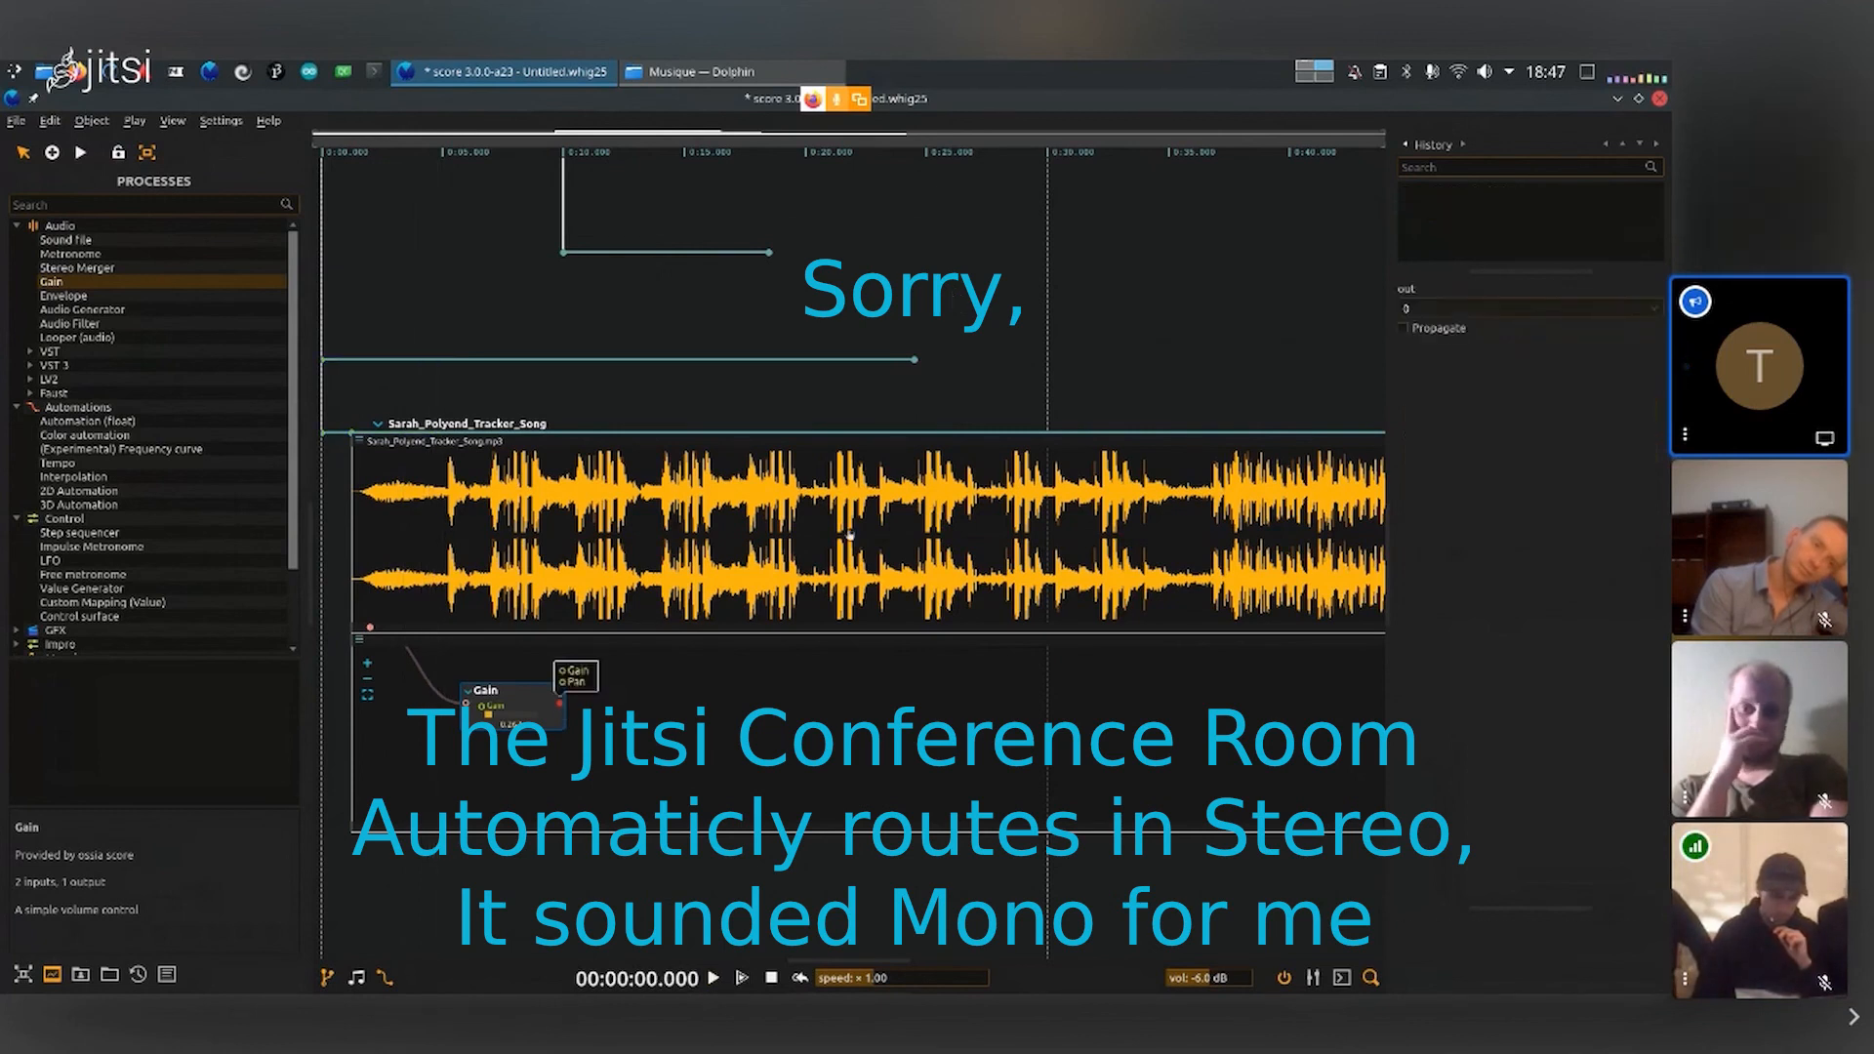
{"action": "left_click", "coordinate": [1579, 310]}
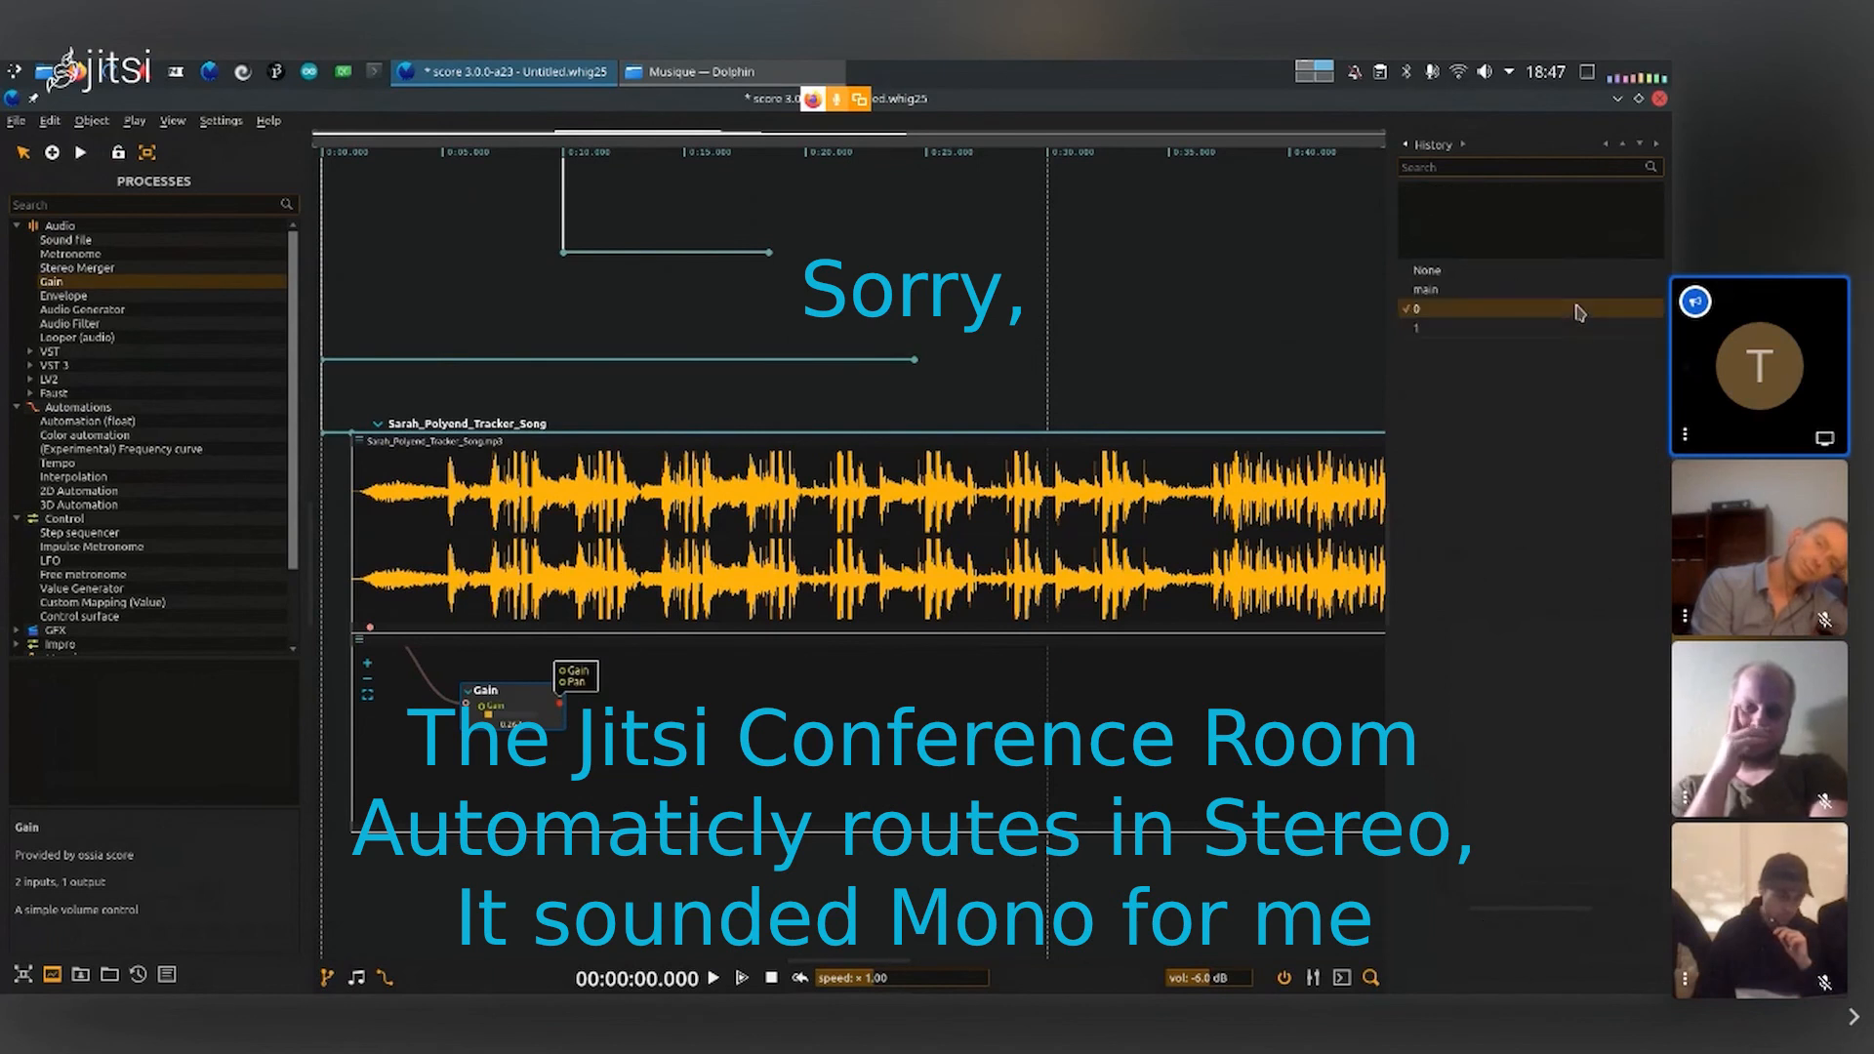
{"action": "left_click", "coordinate": [1566, 329]}
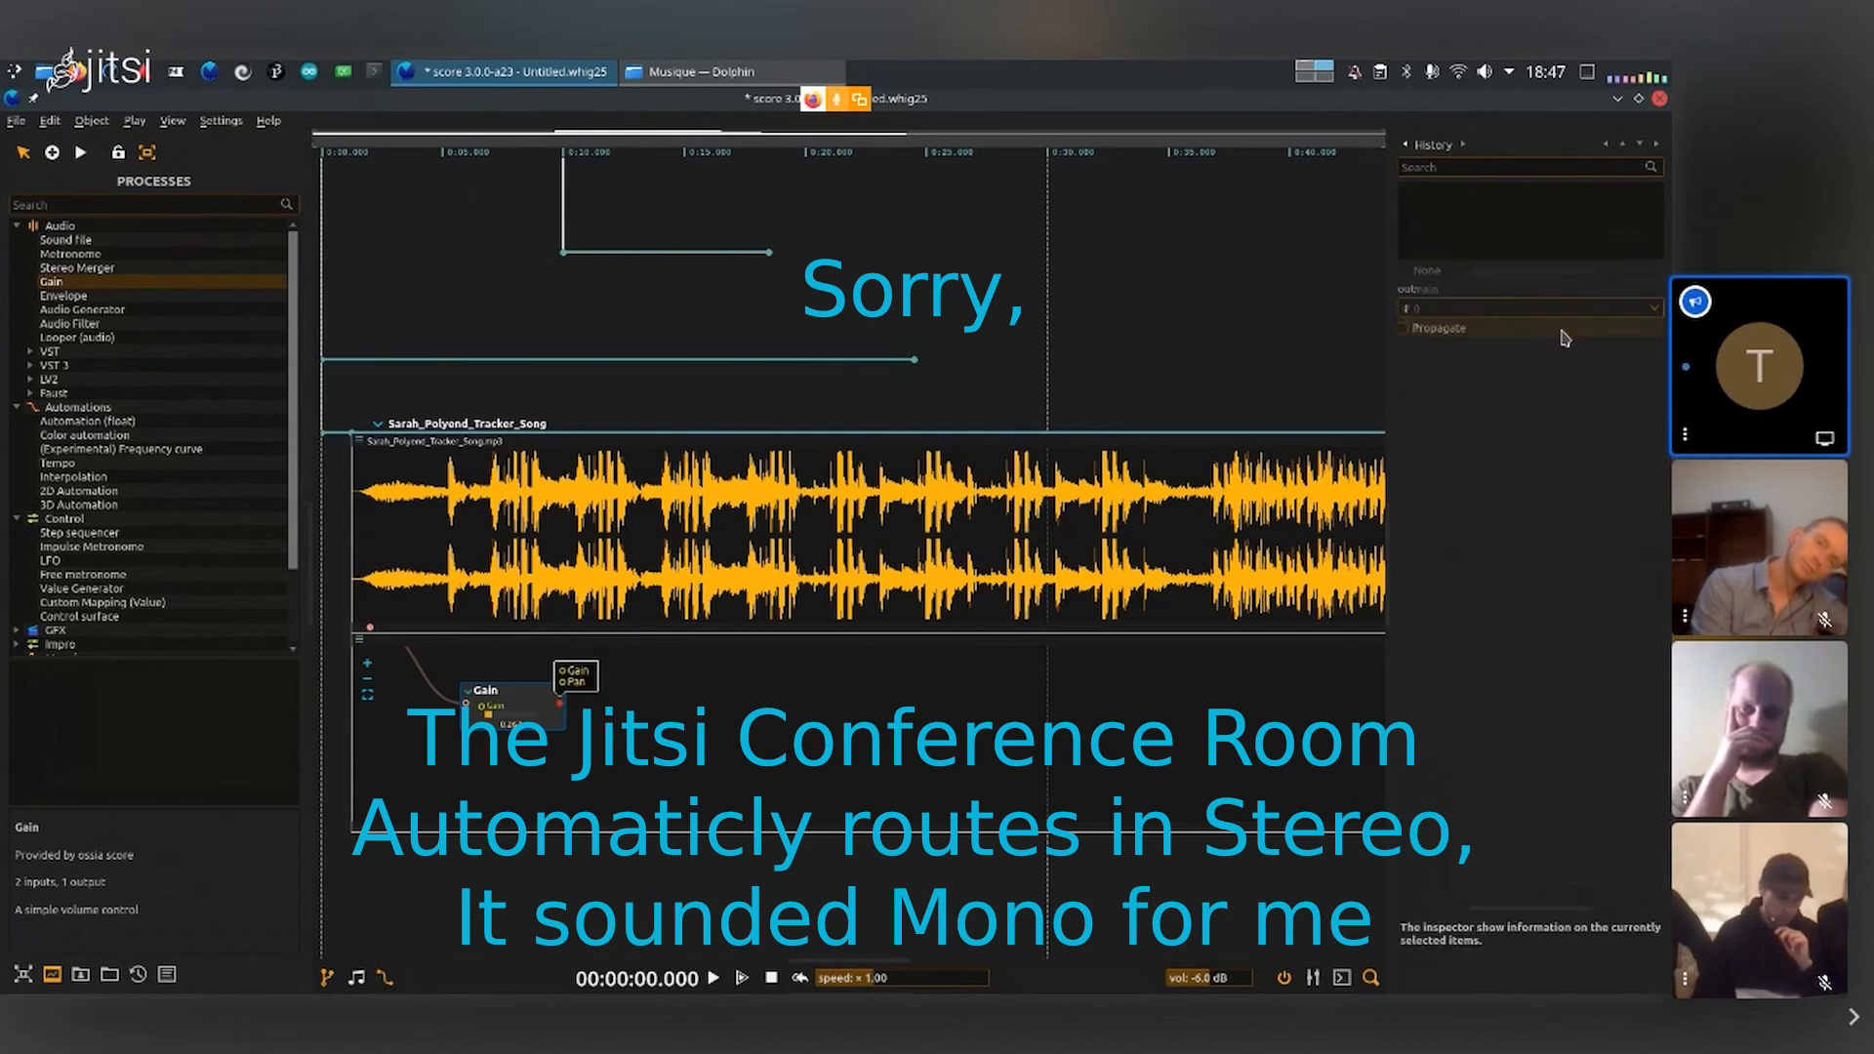
{"action": "key", "text": "space"}
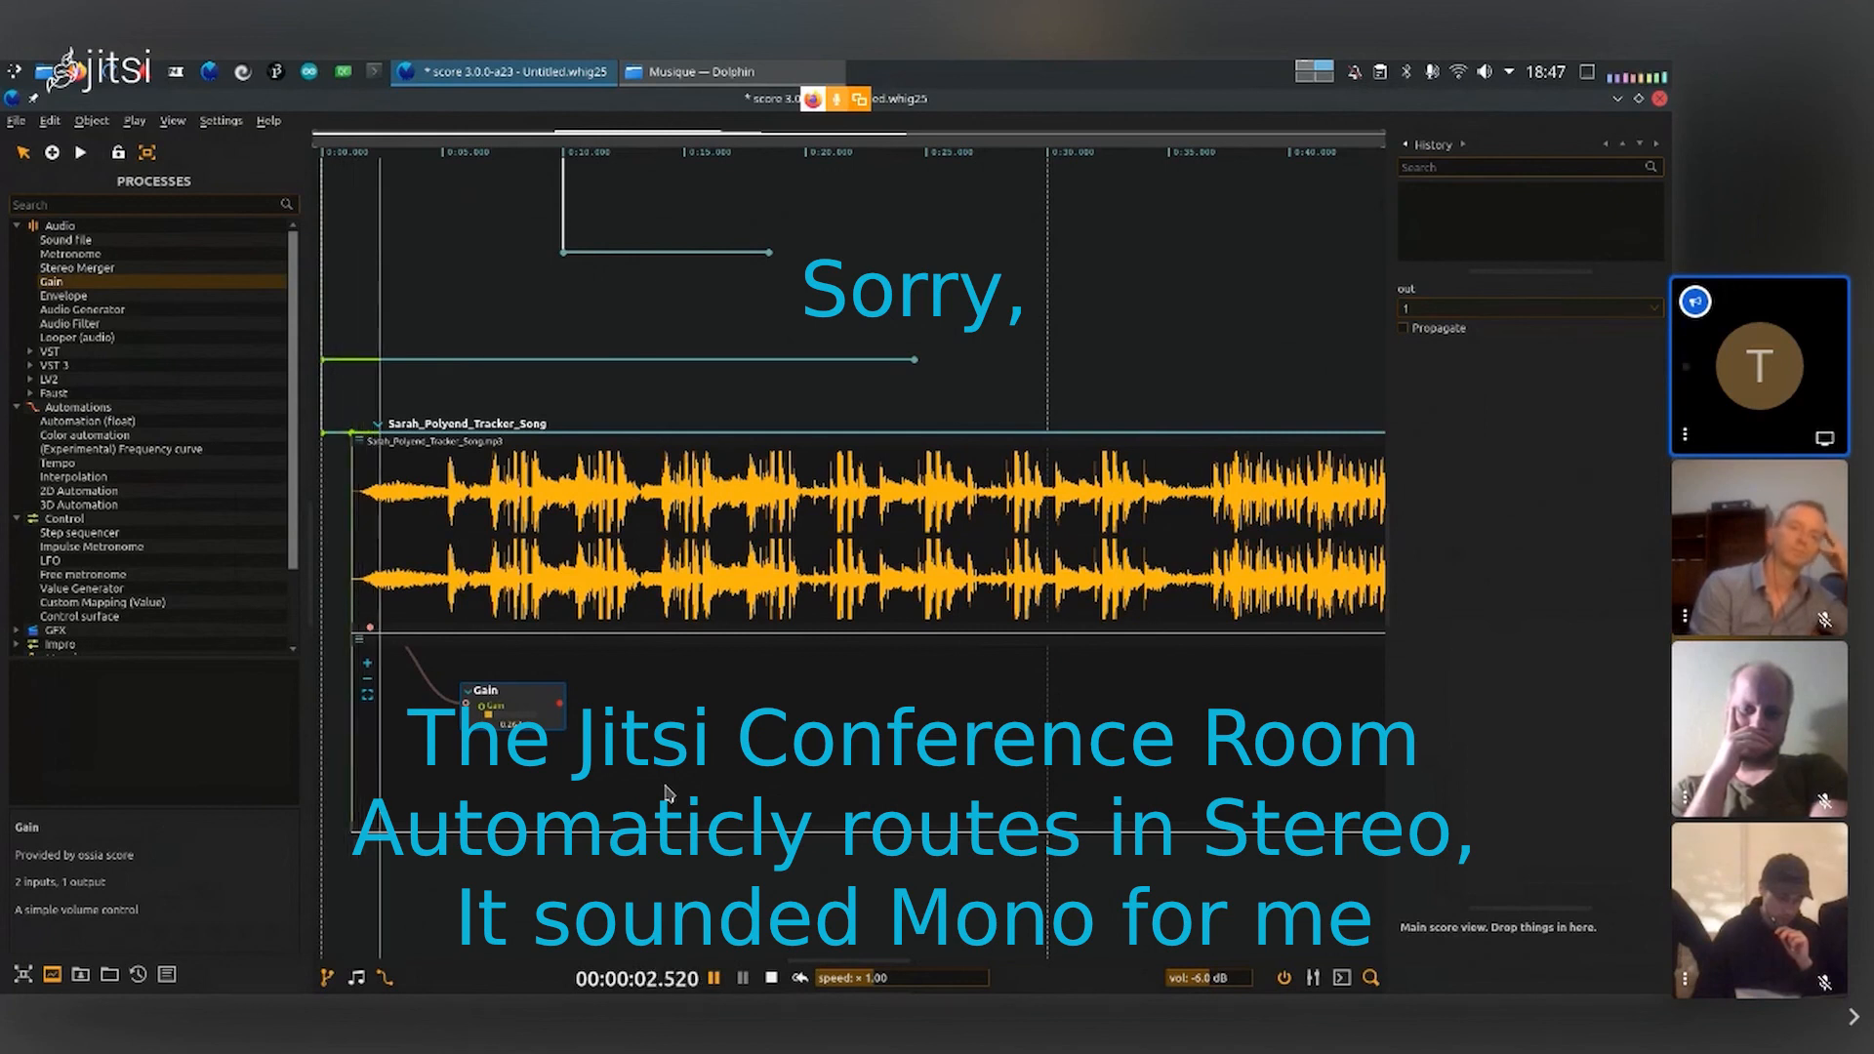
{"action": "key", "text": "Return"}
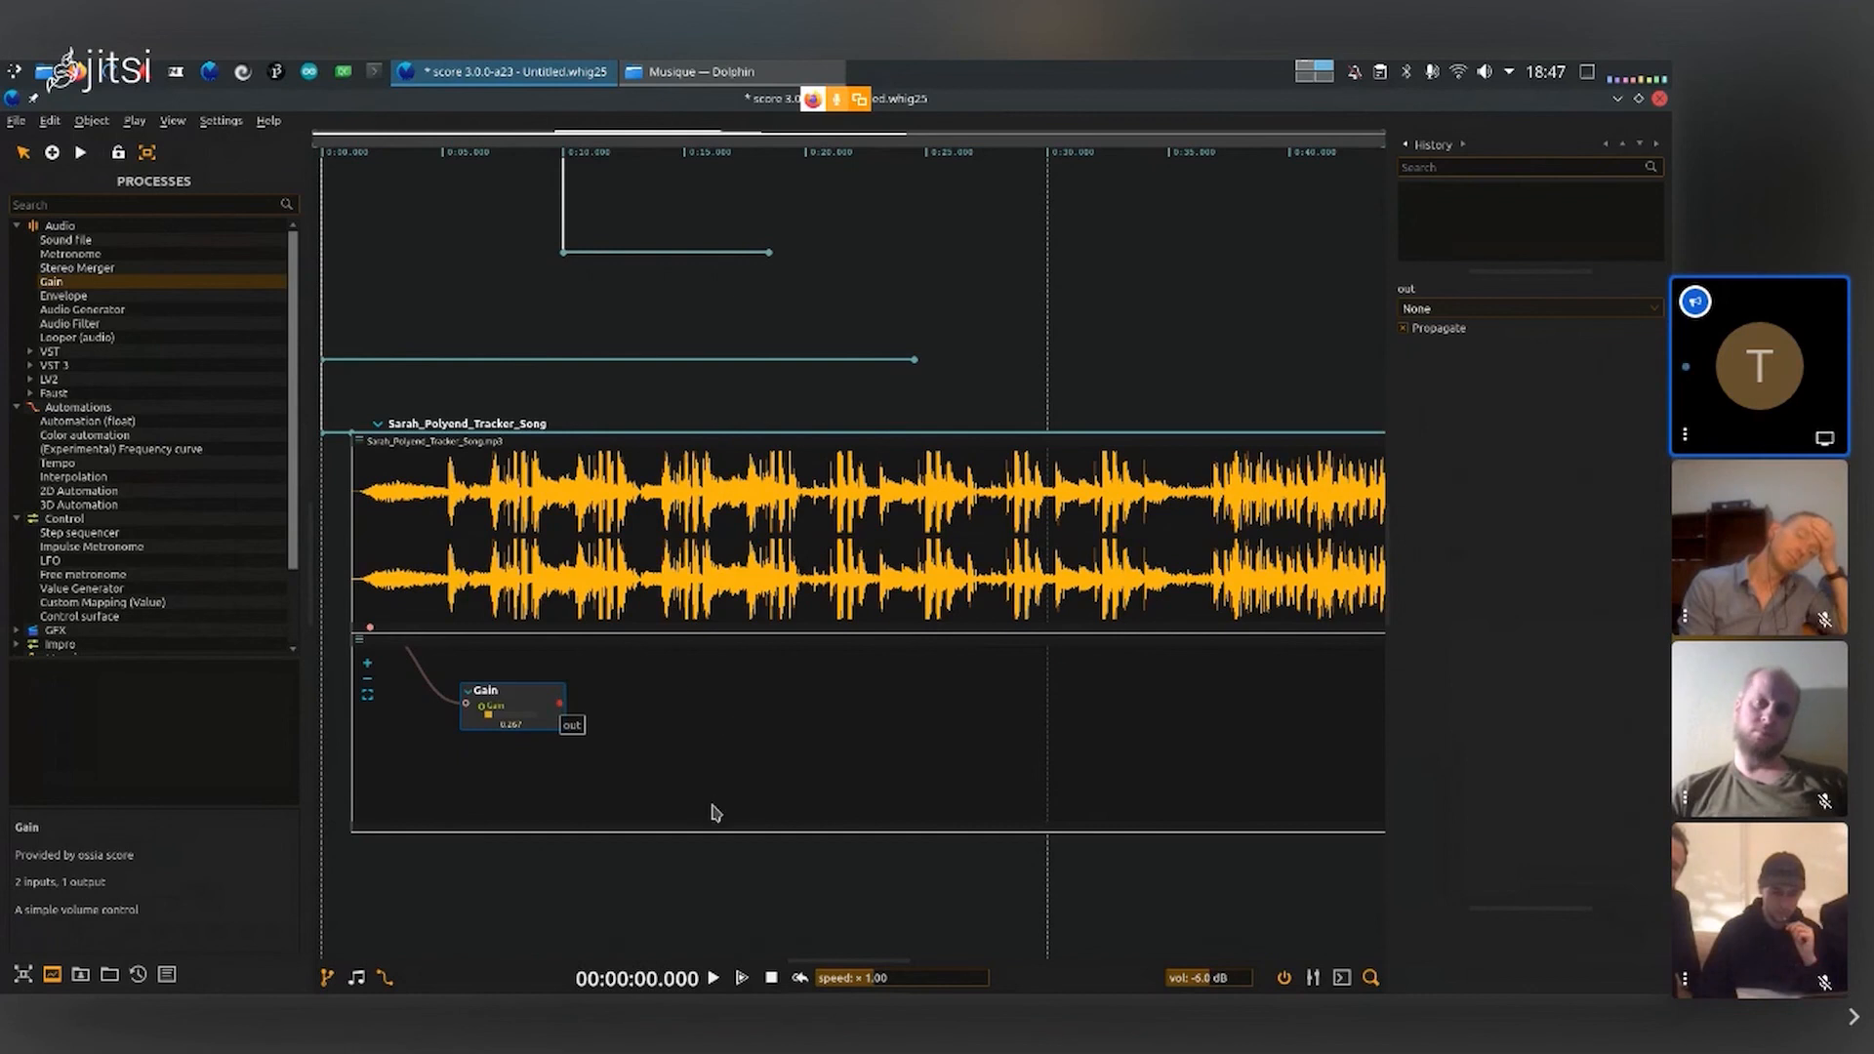
Step: Examine the main scenario's audio output port
{"action": "scroll", "coordinate": [711, 812], "scroll_direction": "down", "scroll_amount": 4}
{"action": "scroll", "coordinate": [514, 858], "scroll_direction": "down", "scroll_amount": 2}
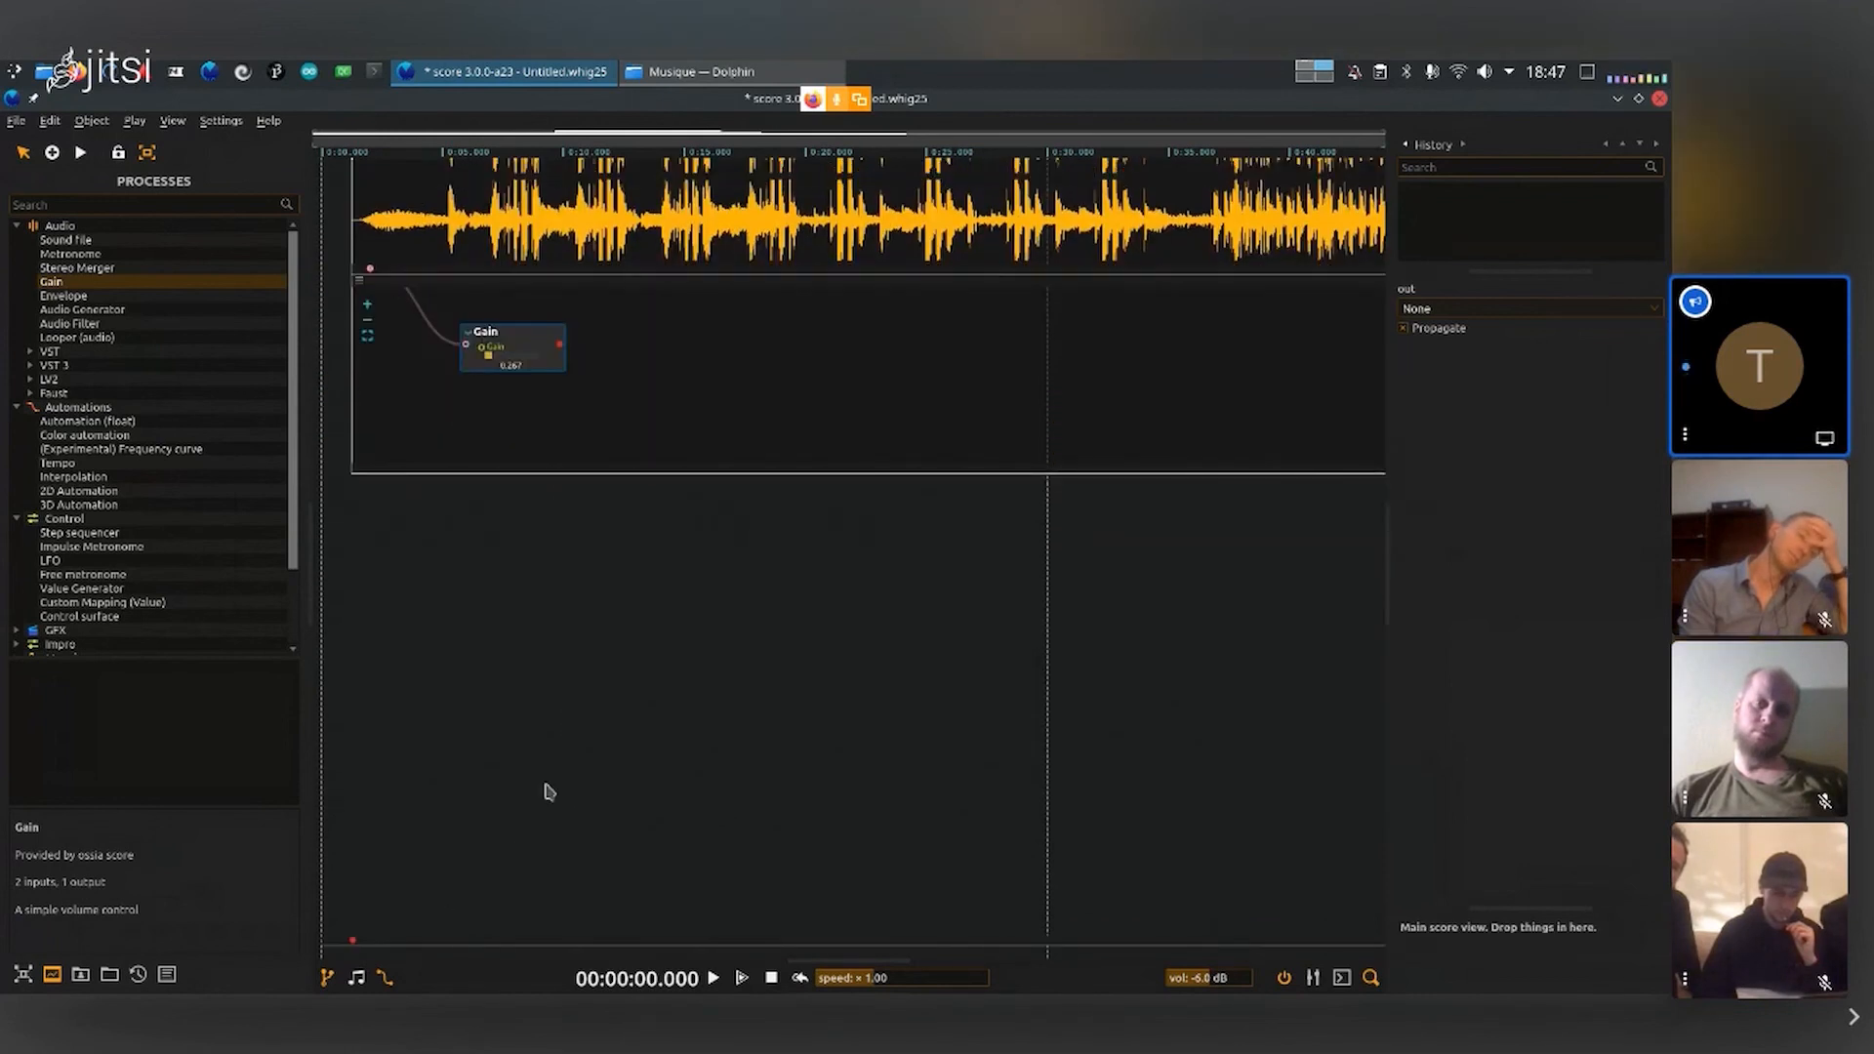